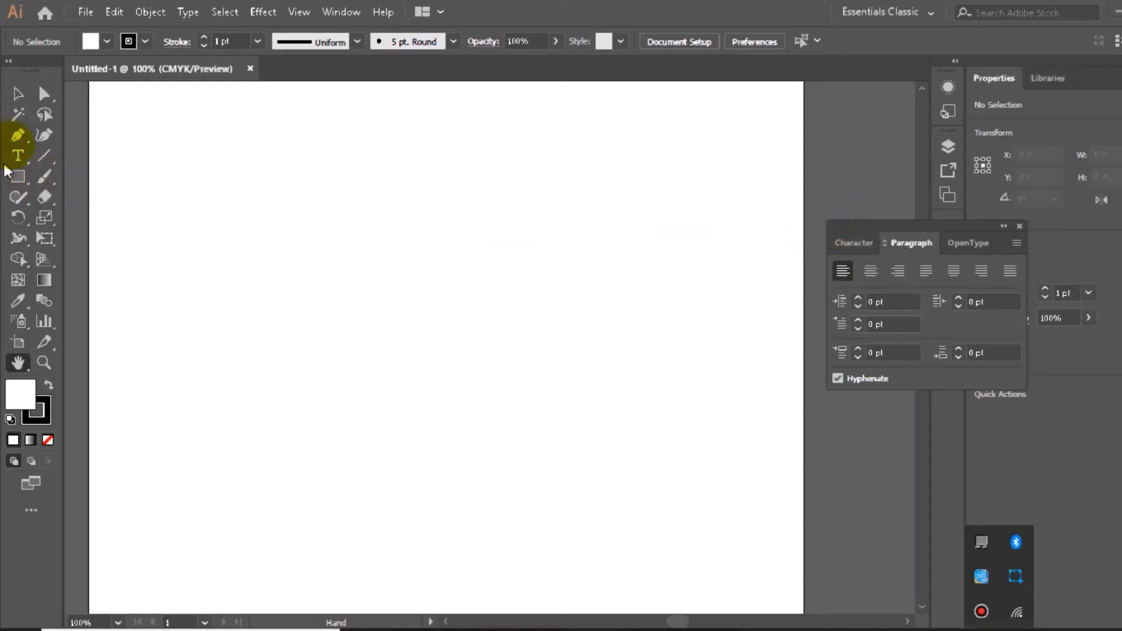
- Create an area text frame of placeholder text about 6.05 in wide and 3.65 in high across the artboard's upper part
click(855, 245)
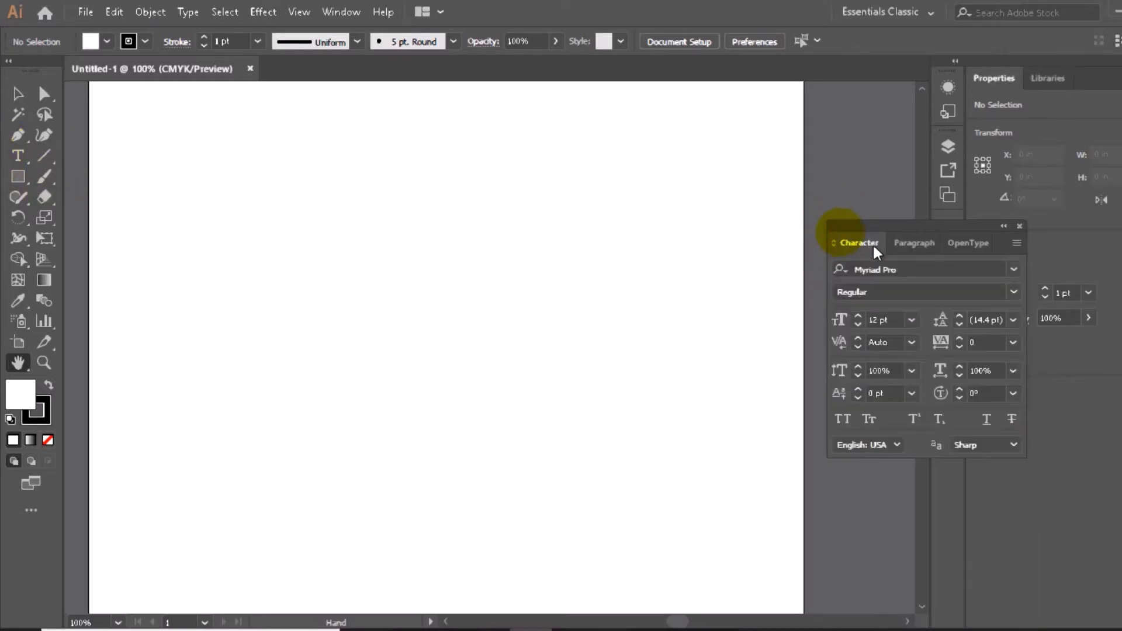
click(903, 246)
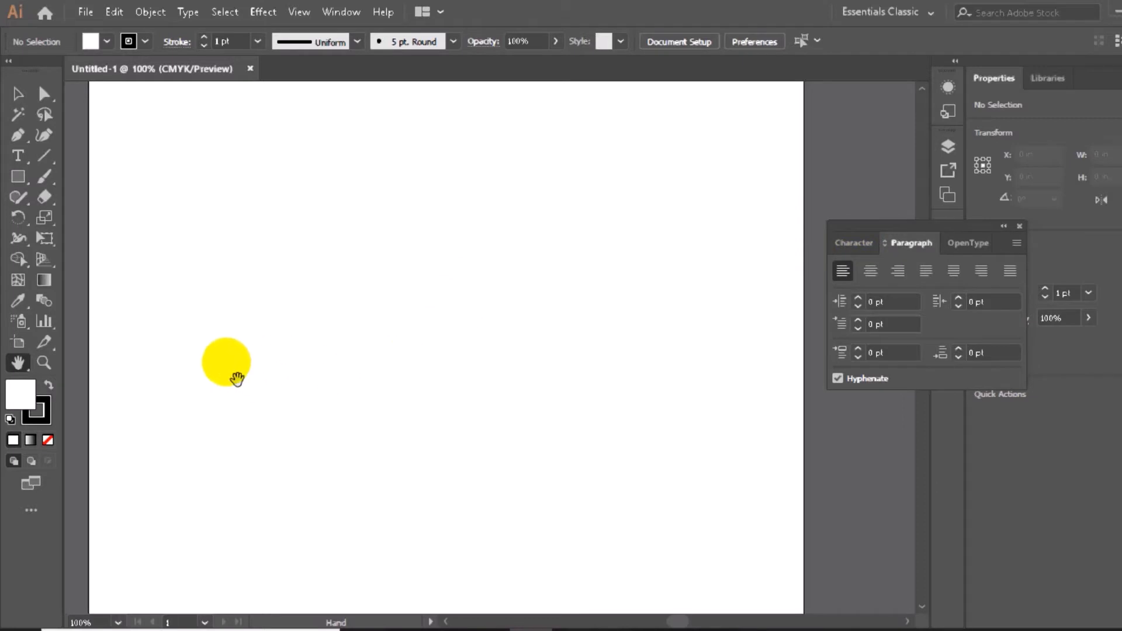
click(18, 156)
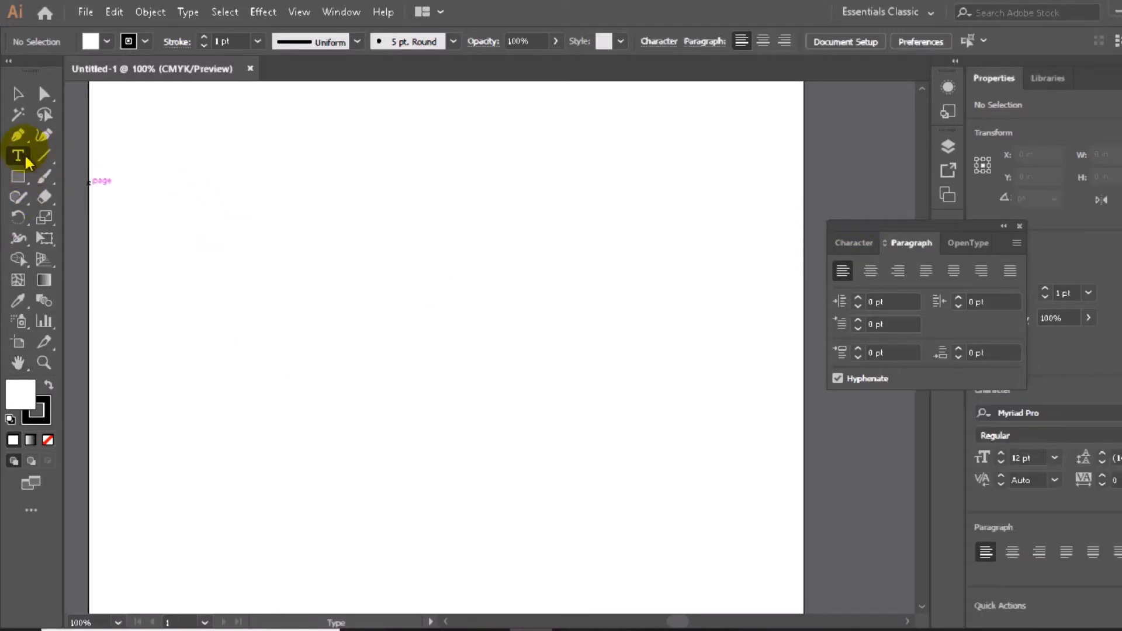
drag(187, 89, 713, 406)
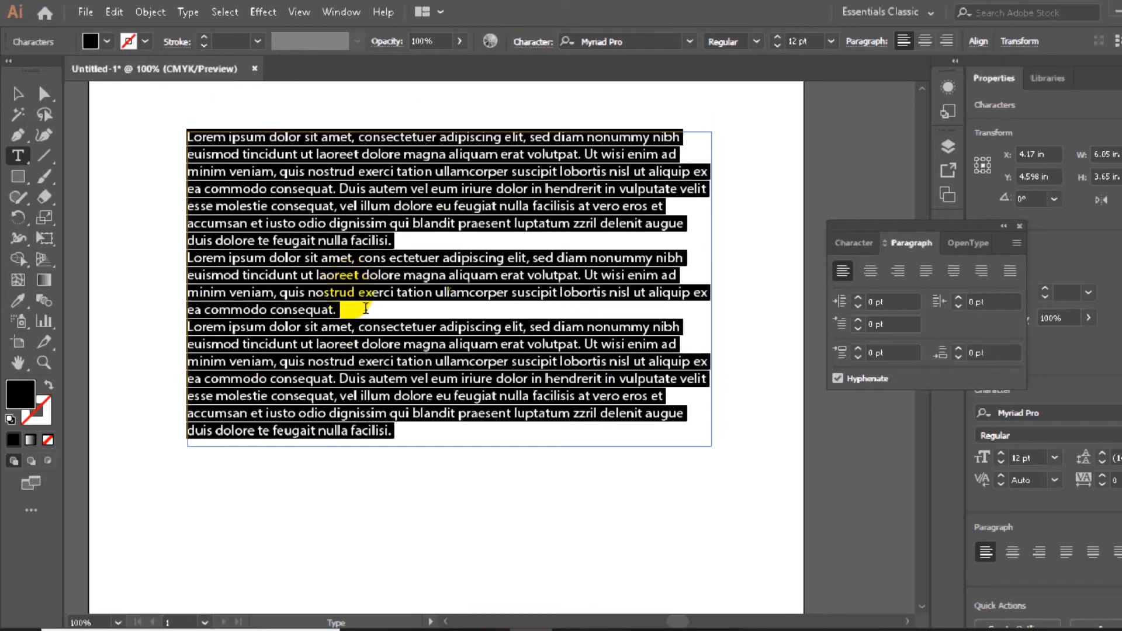
click(830, 42)
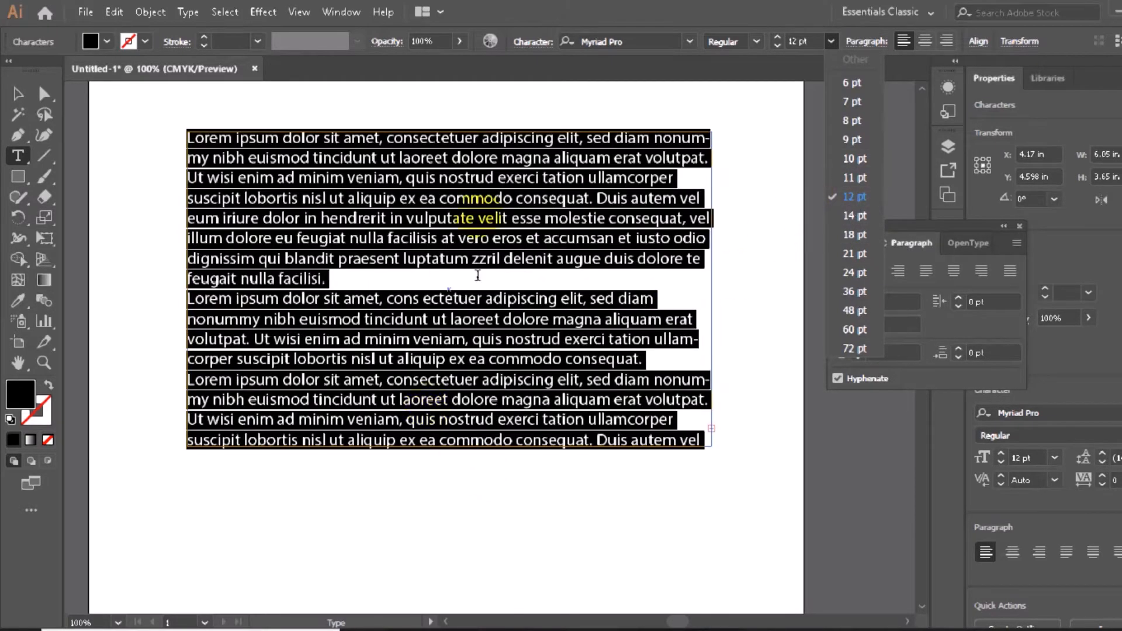
click(832, 237)
key(Escape)
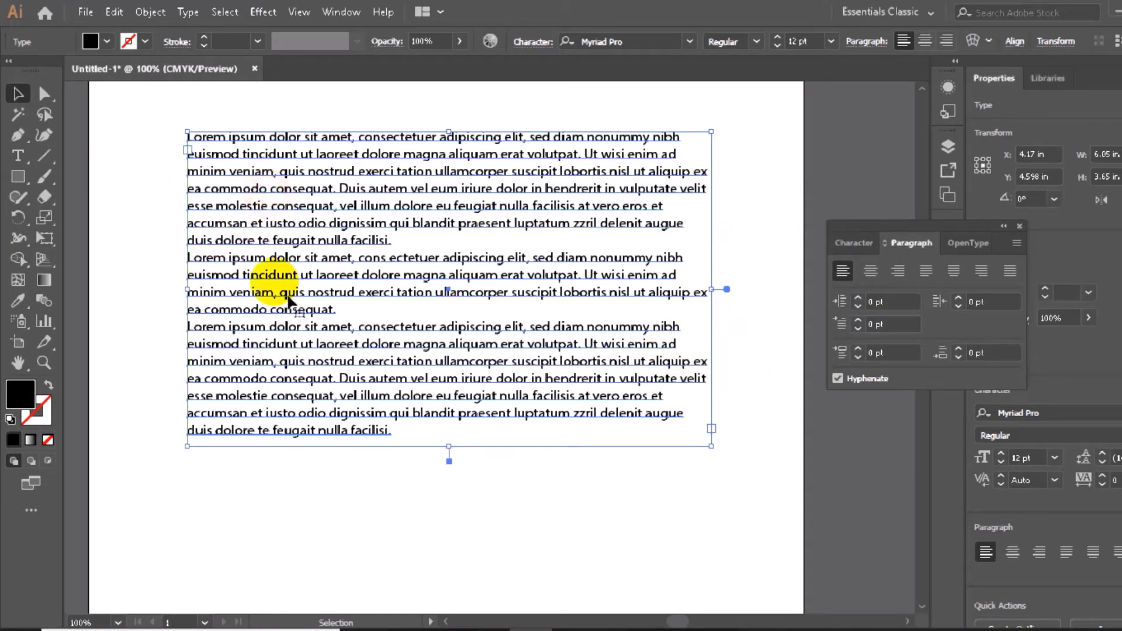
- Enter the placeholder text frame with the Type tool and select all of its text
key(z)
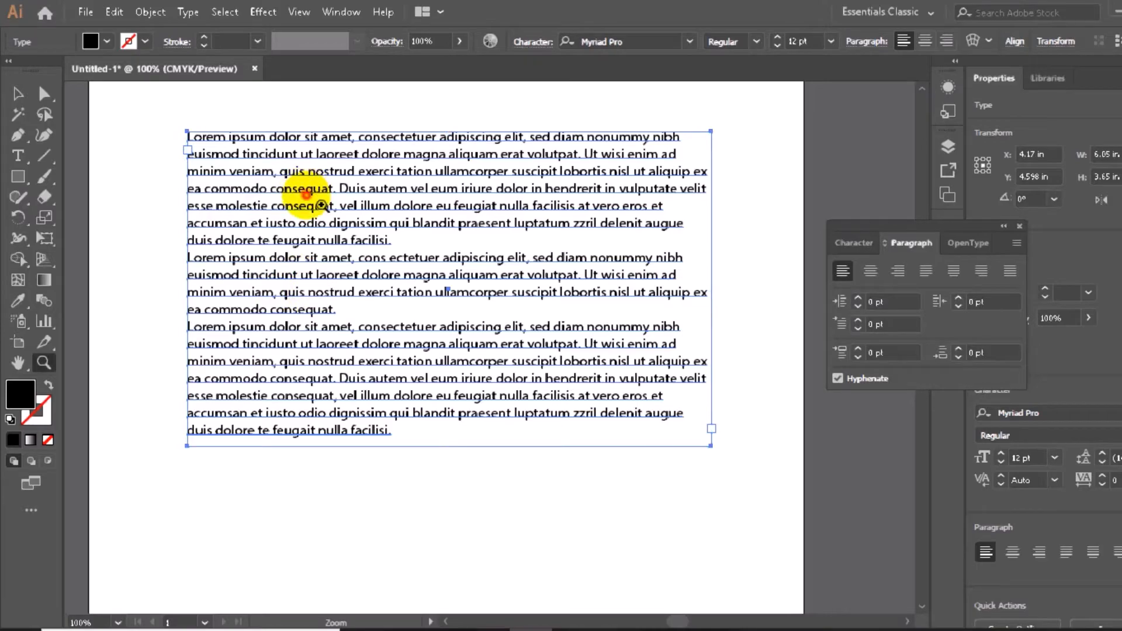
click(309, 196)
key(h)
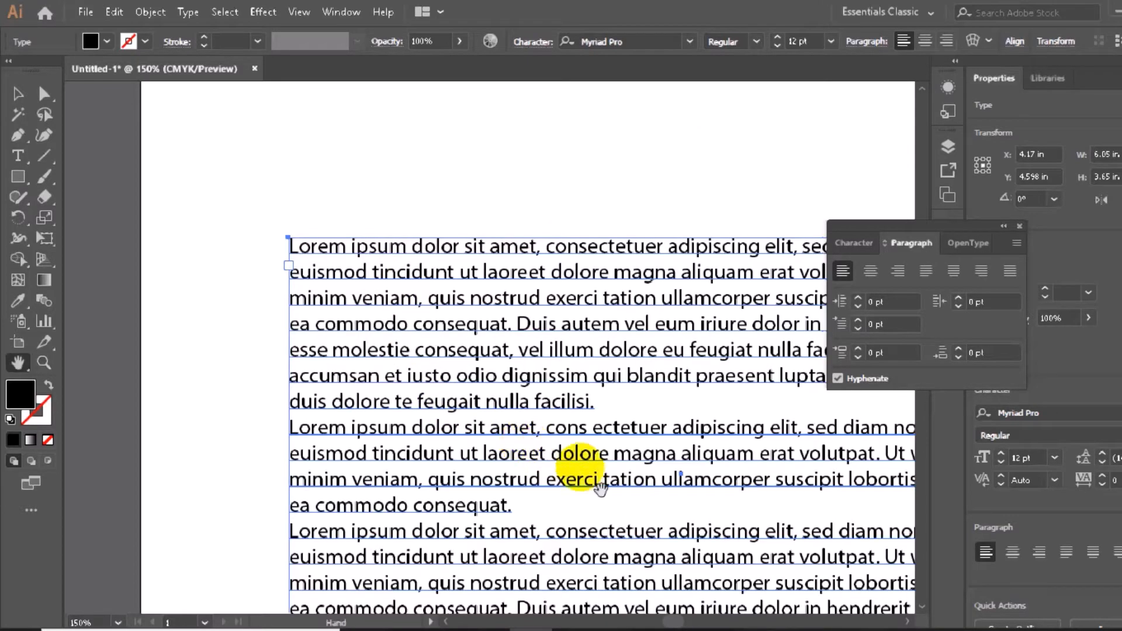
drag(621, 485, 421, 346)
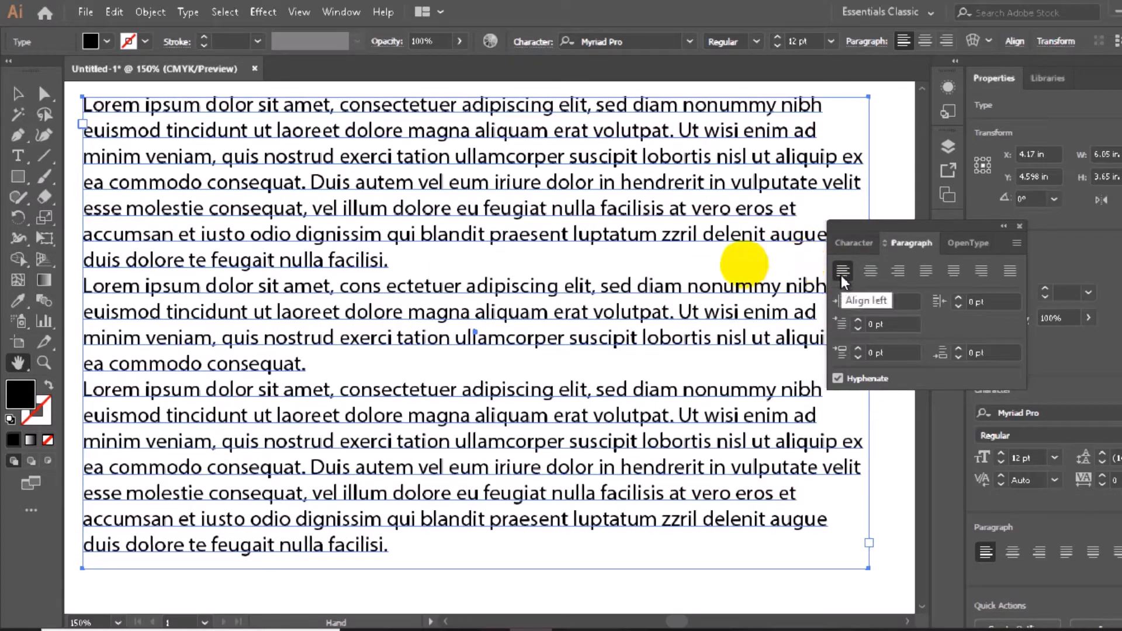
key(t)
click(368, 325)
key(Escape)
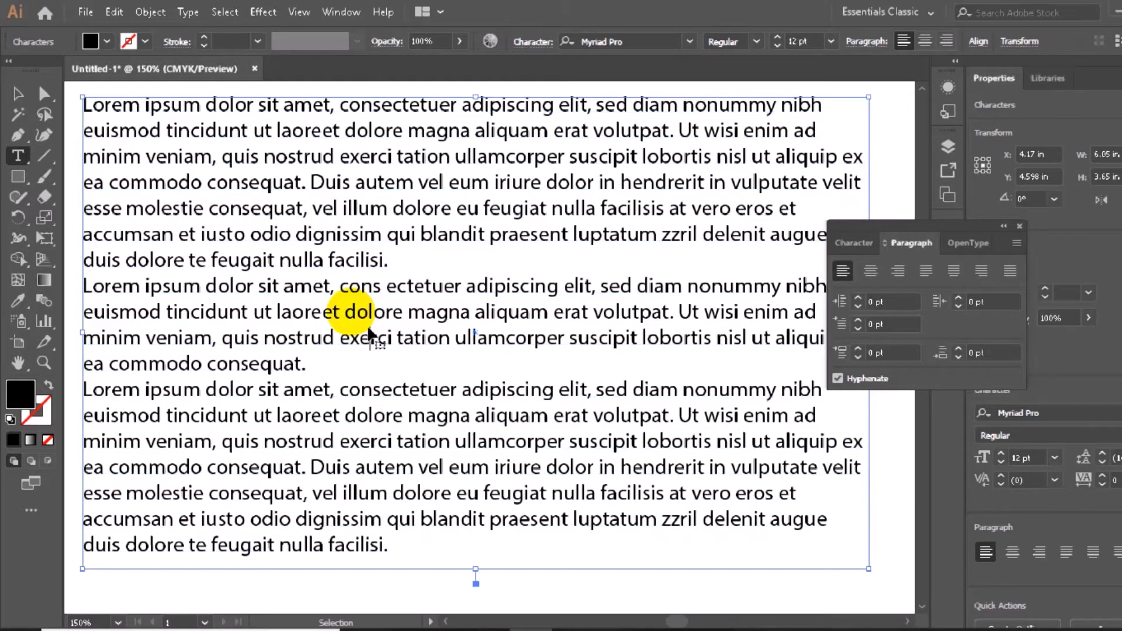
key(ctrl+s)
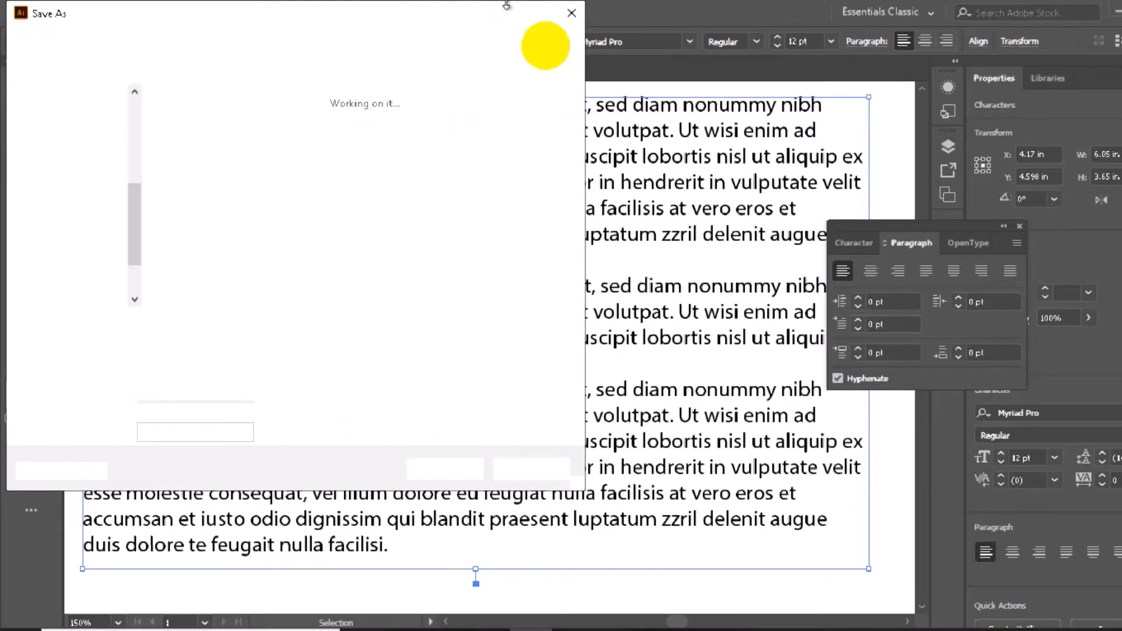
click(571, 13)
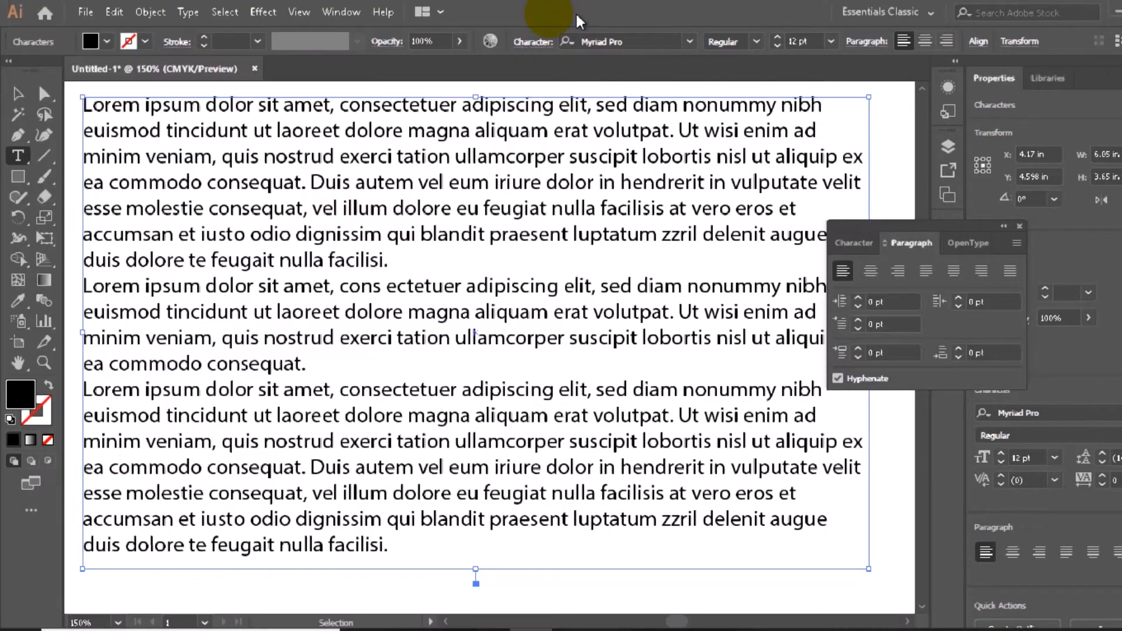
key(ctrl+a)
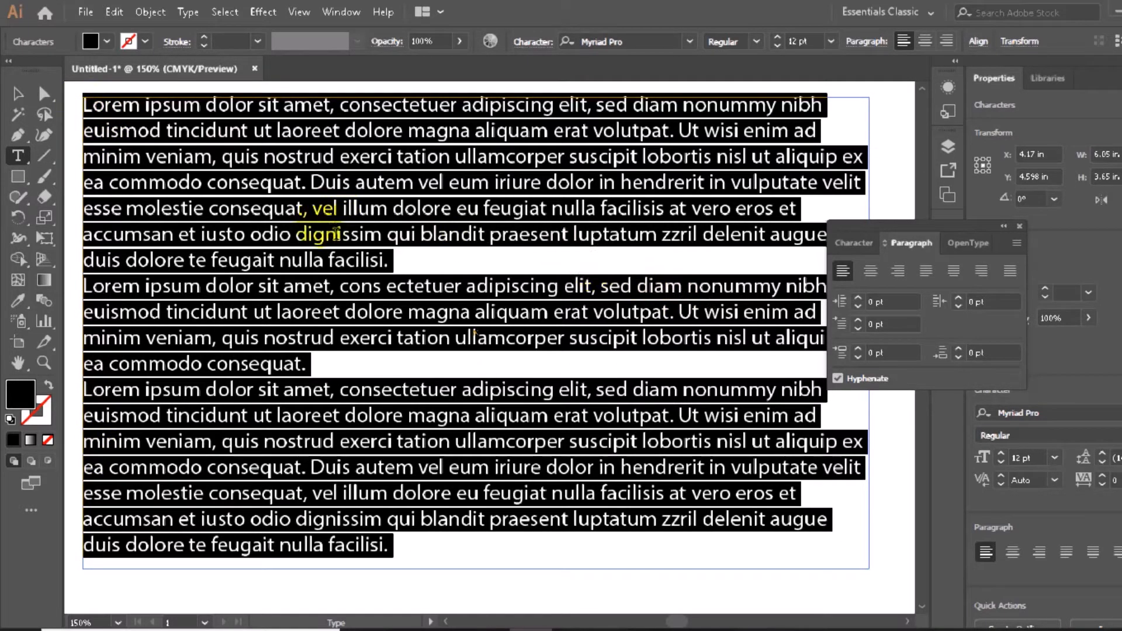
- Try center alignment and right alignment on all the selected placeholder text
click(876, 270)
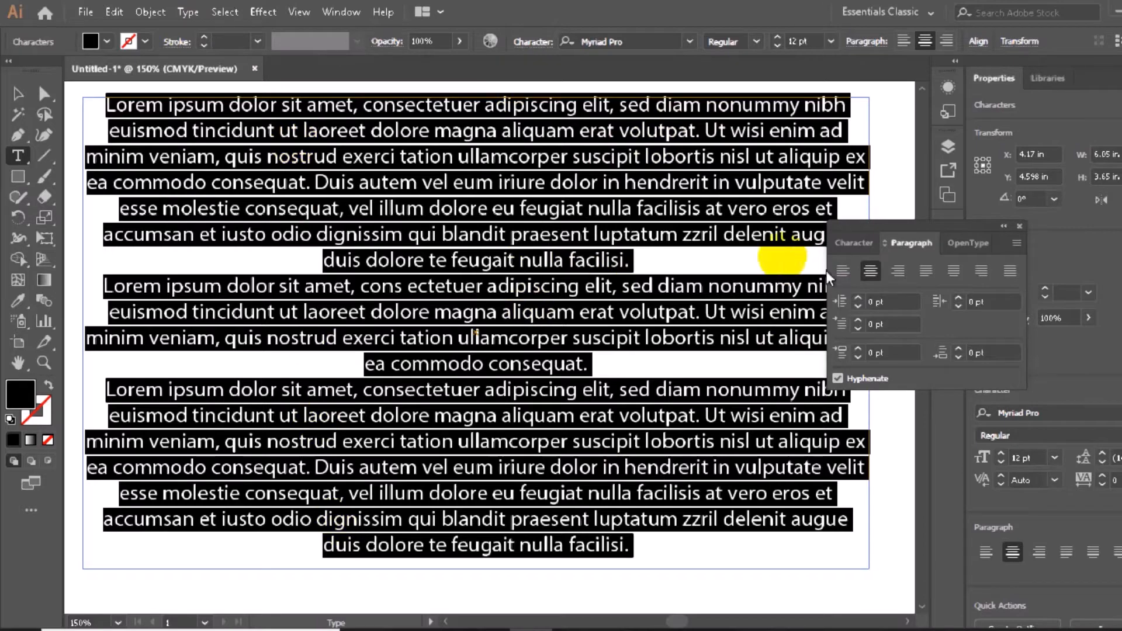
click(897, 276)
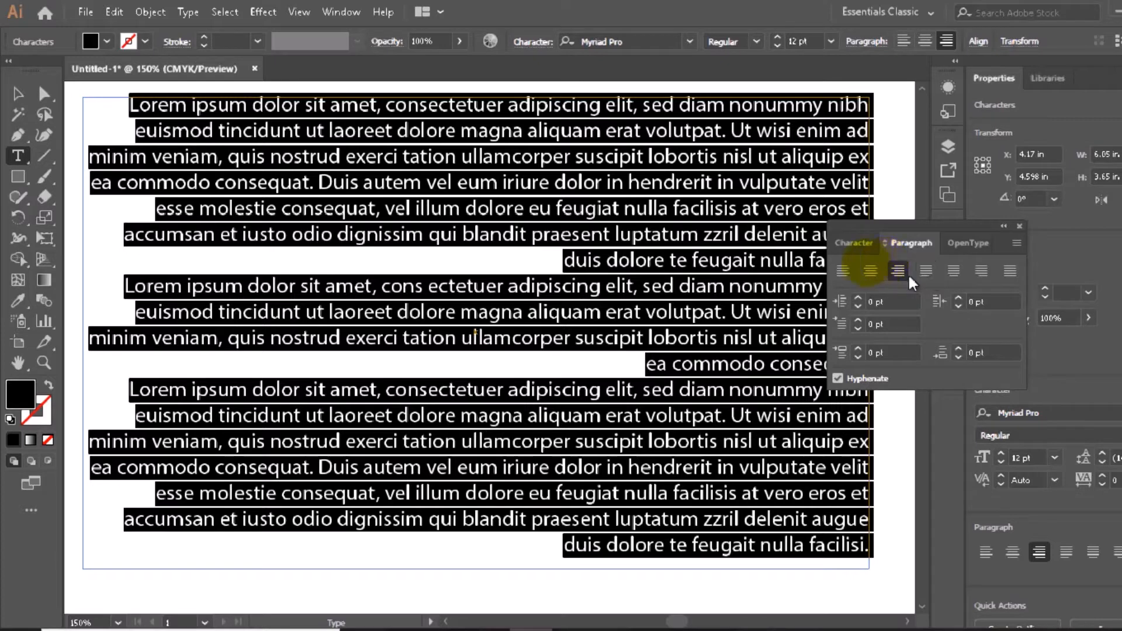
- Try the four justify options on all the text: last line left, last line centered, last line right, and all lines
click(17, 157)
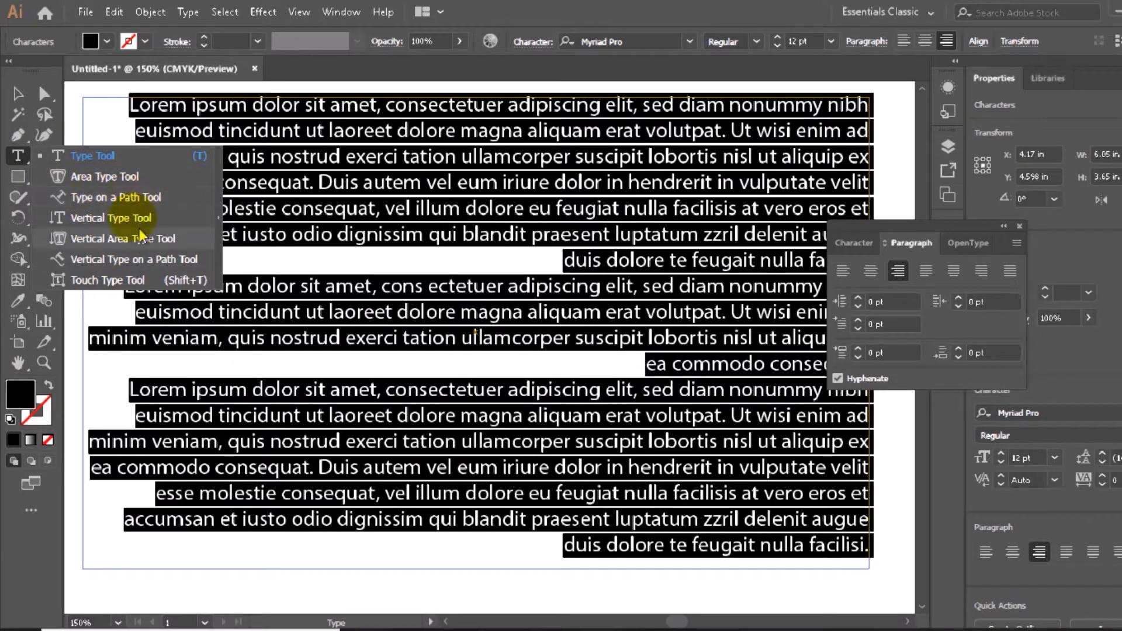
click(490, 255)
key(ctrl+a)
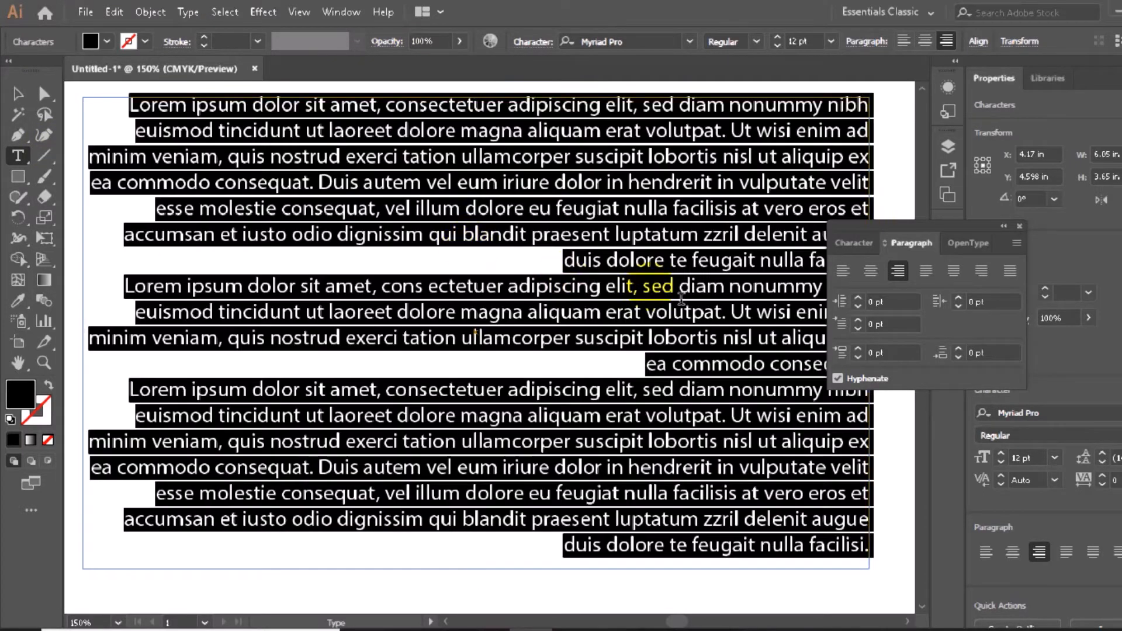
click(925, 271)
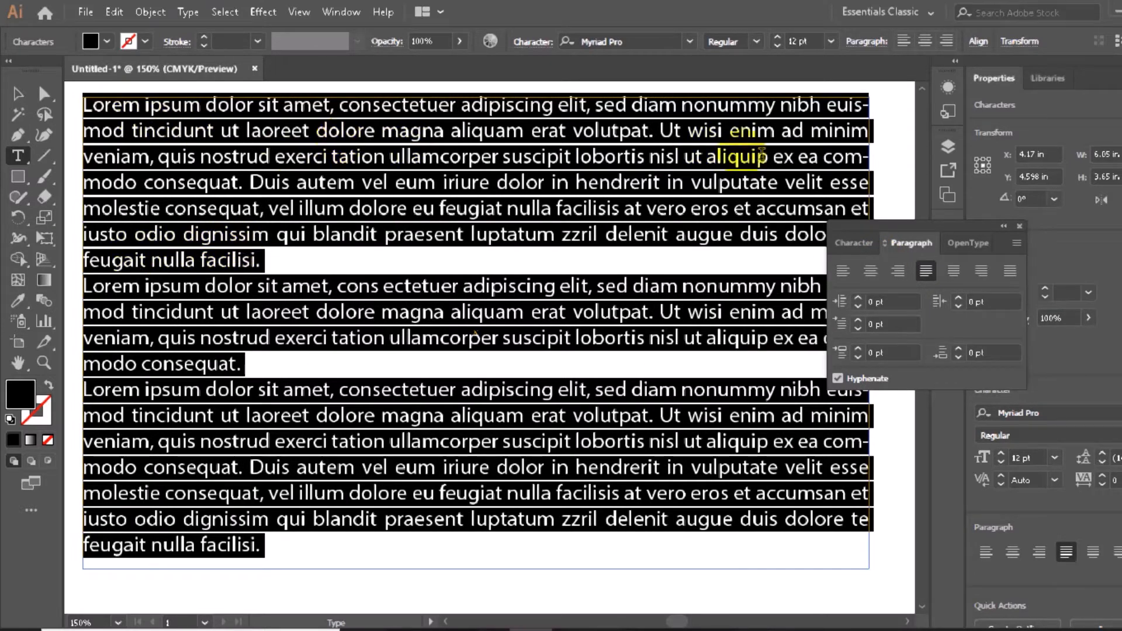
click(949, 272)
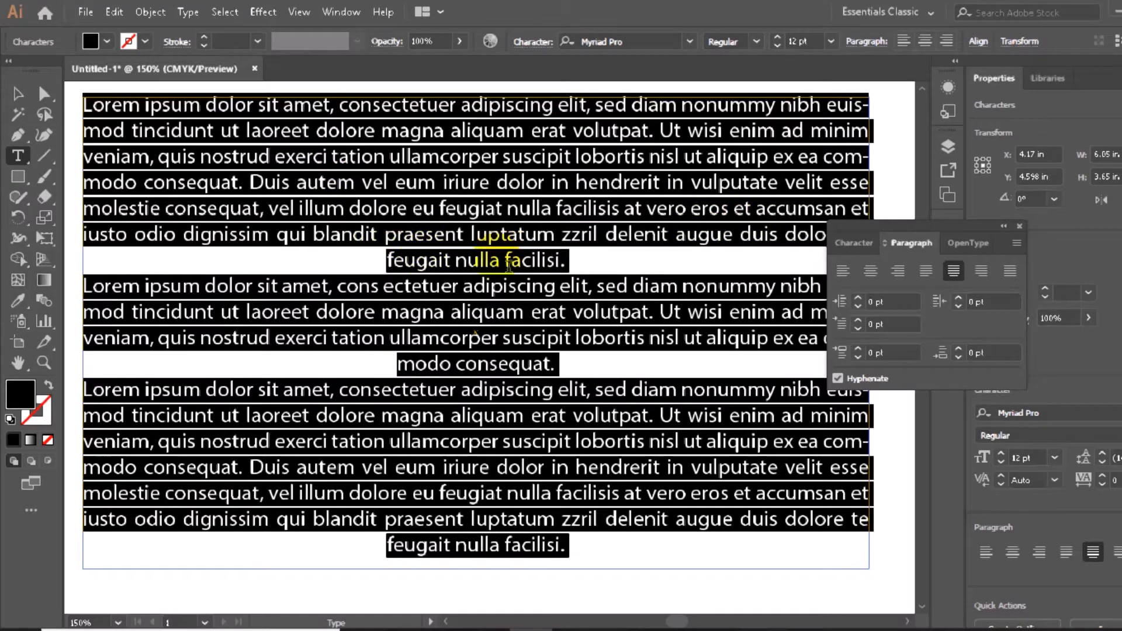
click(975, 275)
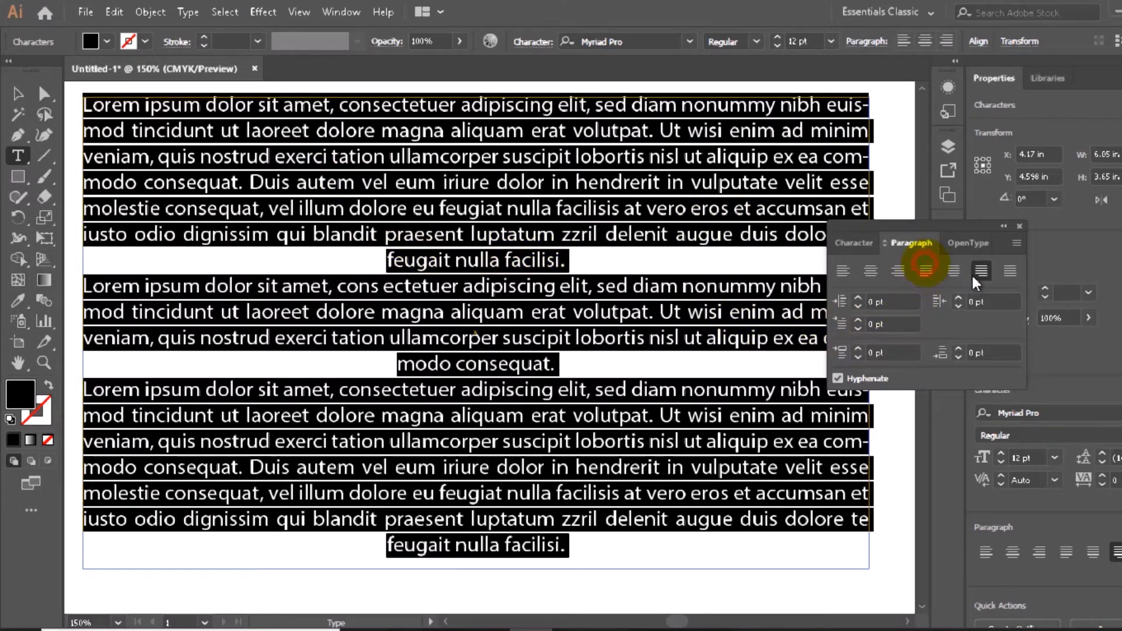
click(1008, 277)
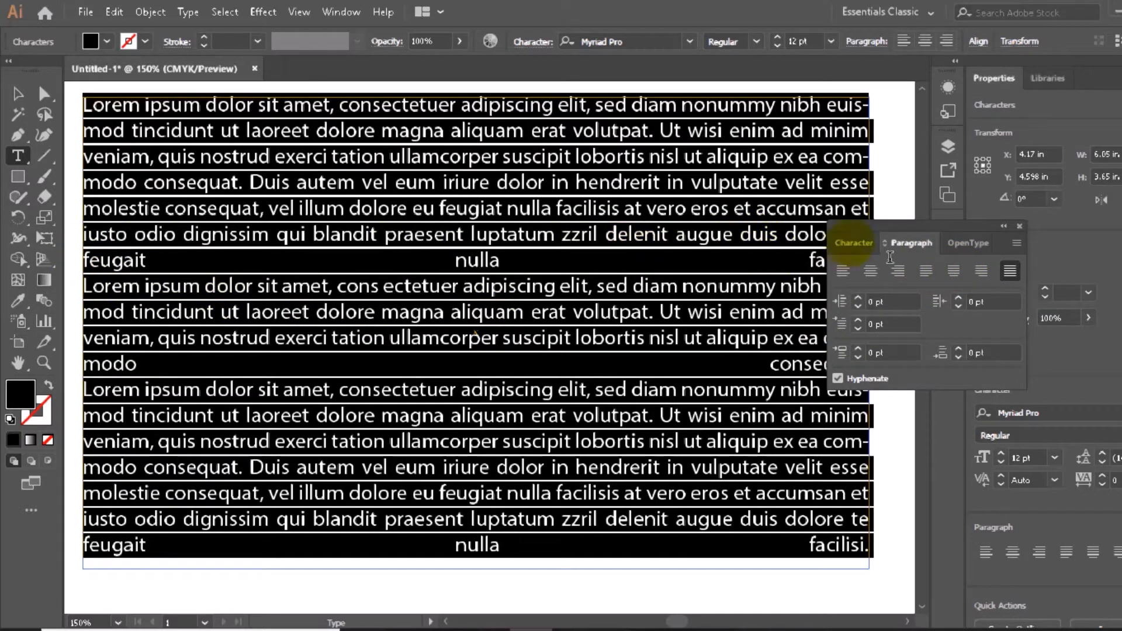
- Align all three paragraphs left and set their left indent to 1 pt
mouse_move(901, 225)
mouse_down()
mouse_move(949, 214)
mouse_move(904, 234)
mouse_up()
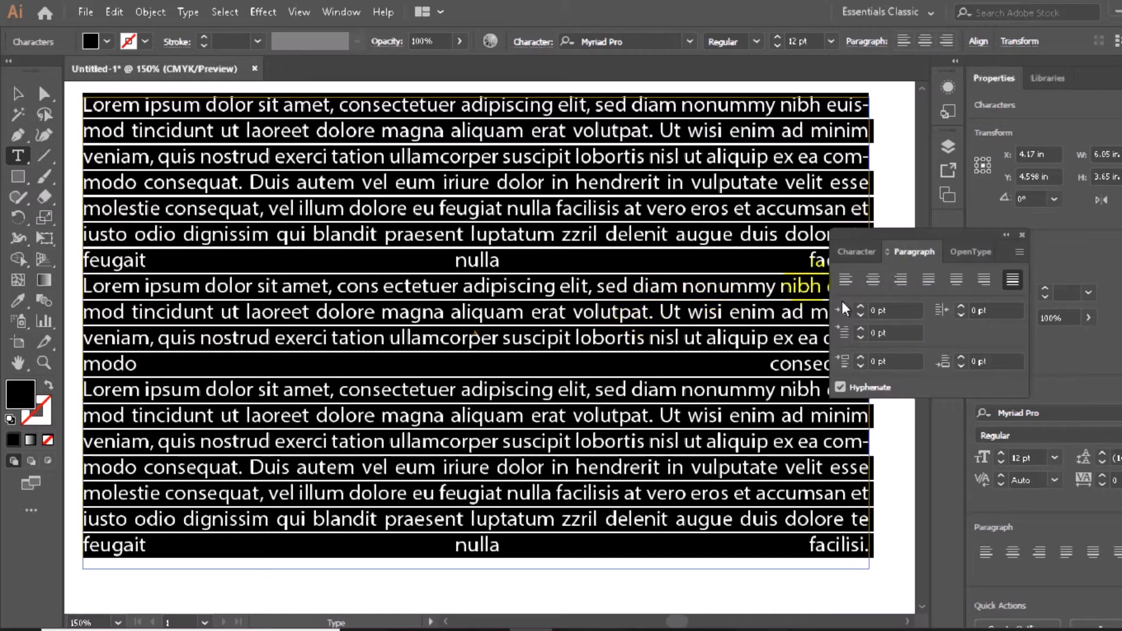
click(847, 281)
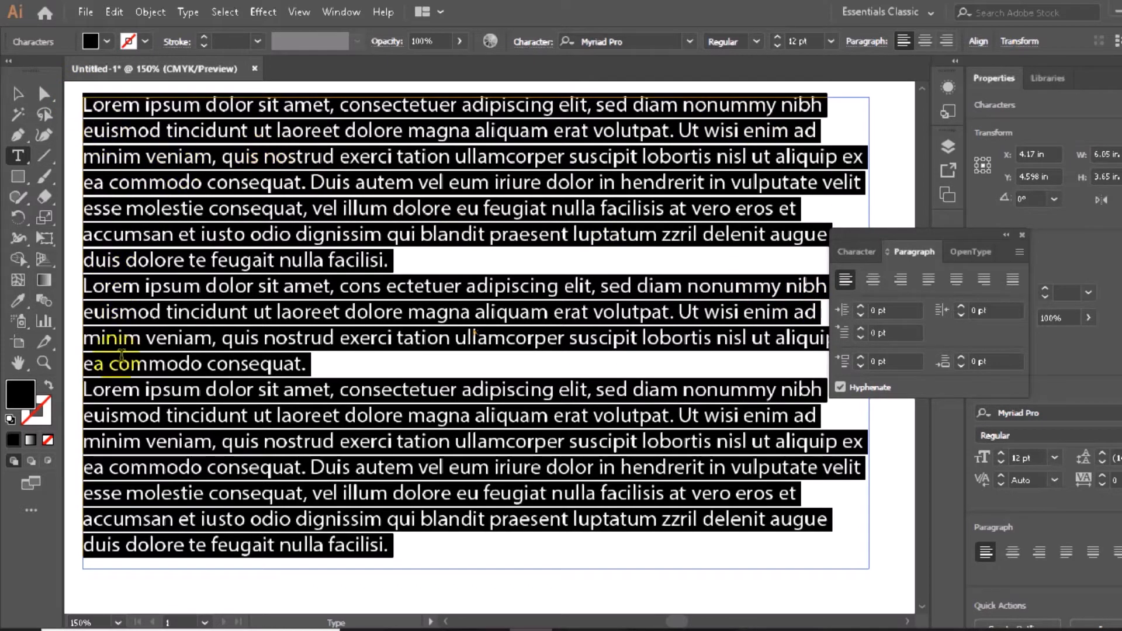
click(860, 307)
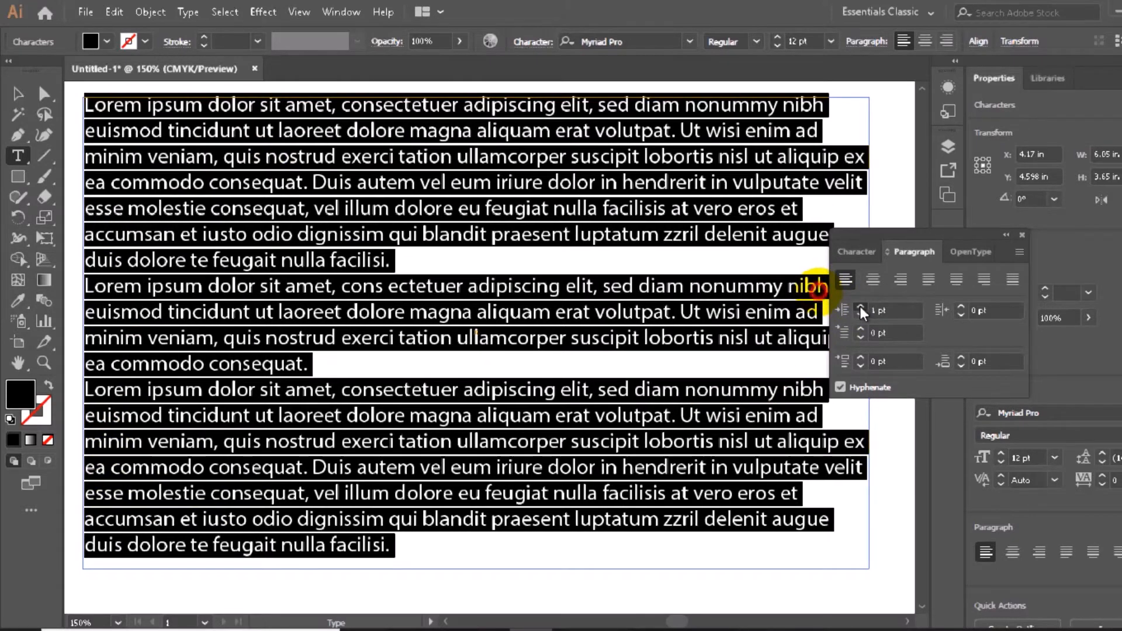
- Increase the left indent of all three paragraphs to 14 pt
click(860, 306)
click(860, 307)
click(860, 307)
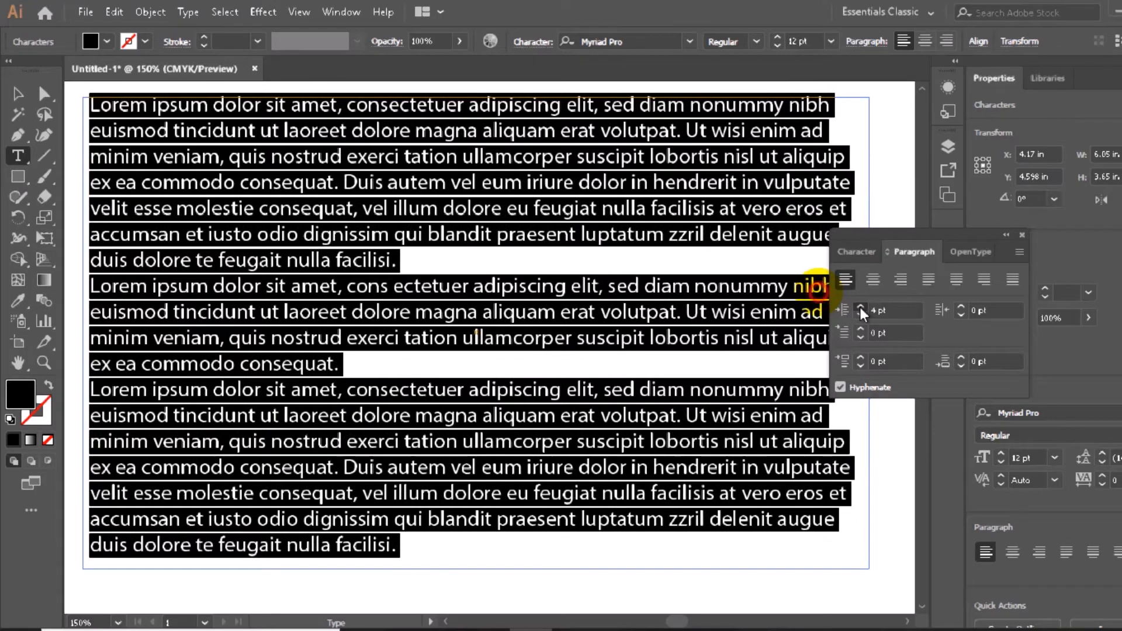
click(861, 307)
click(860, 307)
click(859, 308)
click(859, 307)
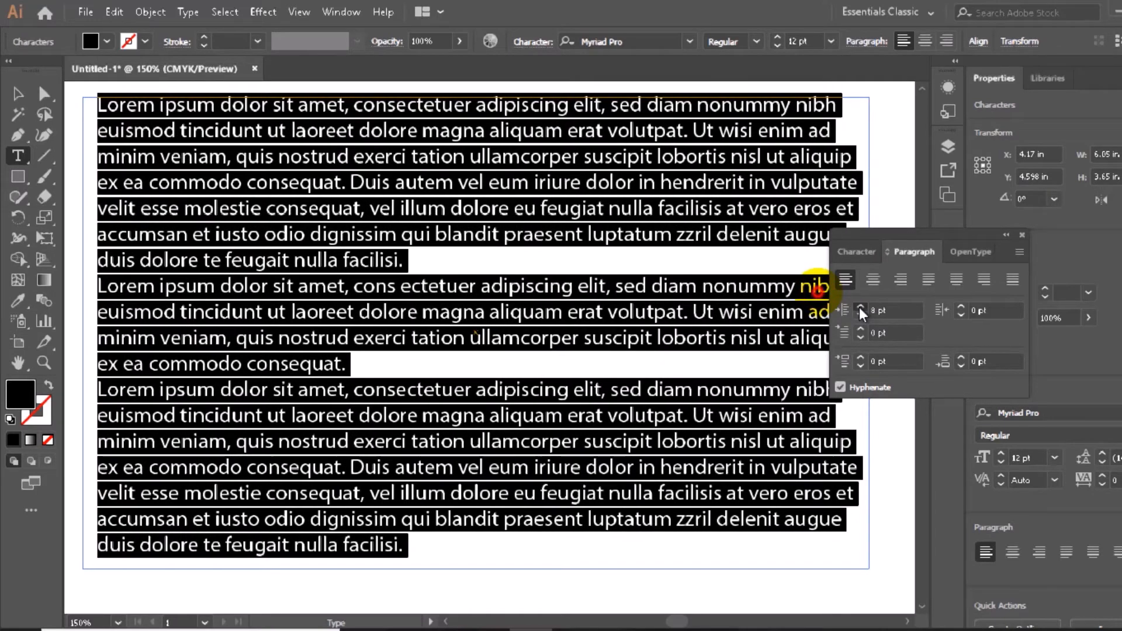
click(859, 308)
click(859, 308)
click(860, 308)
click(859, 308)
click(858, 307)
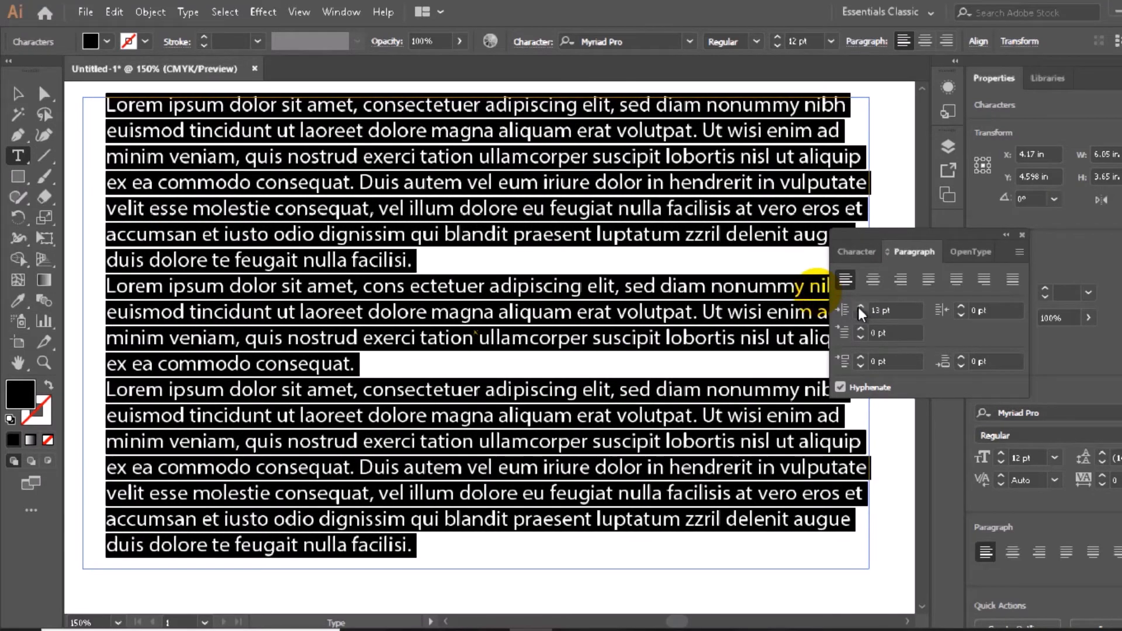
click(859, 308)
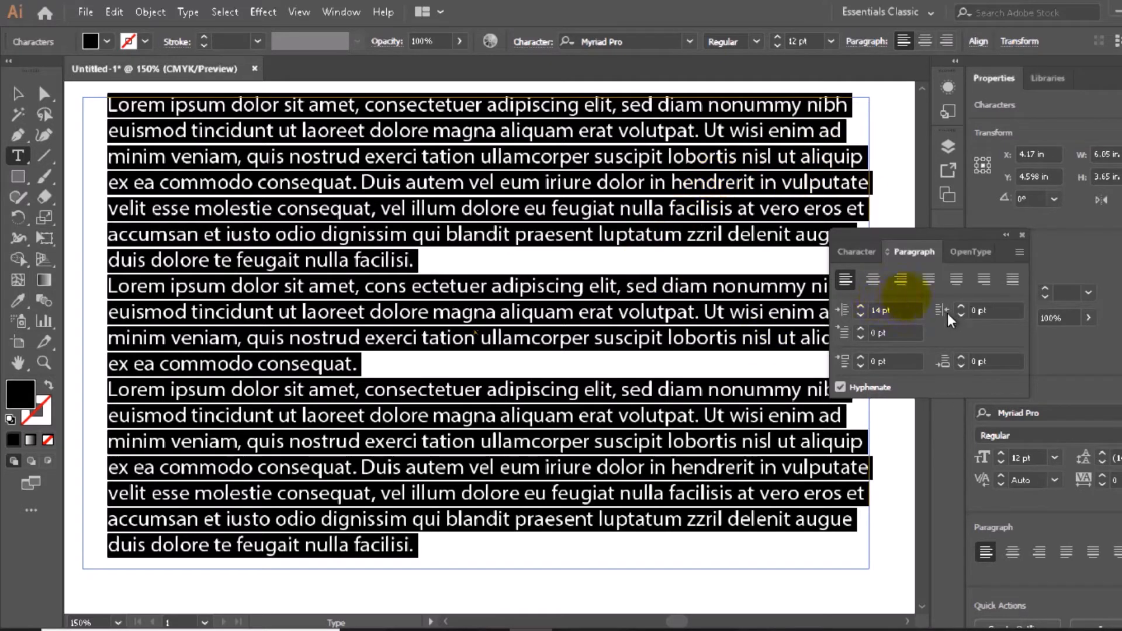
- Set the right indent of all three paragraphs to 6 pt
click(962, 307)
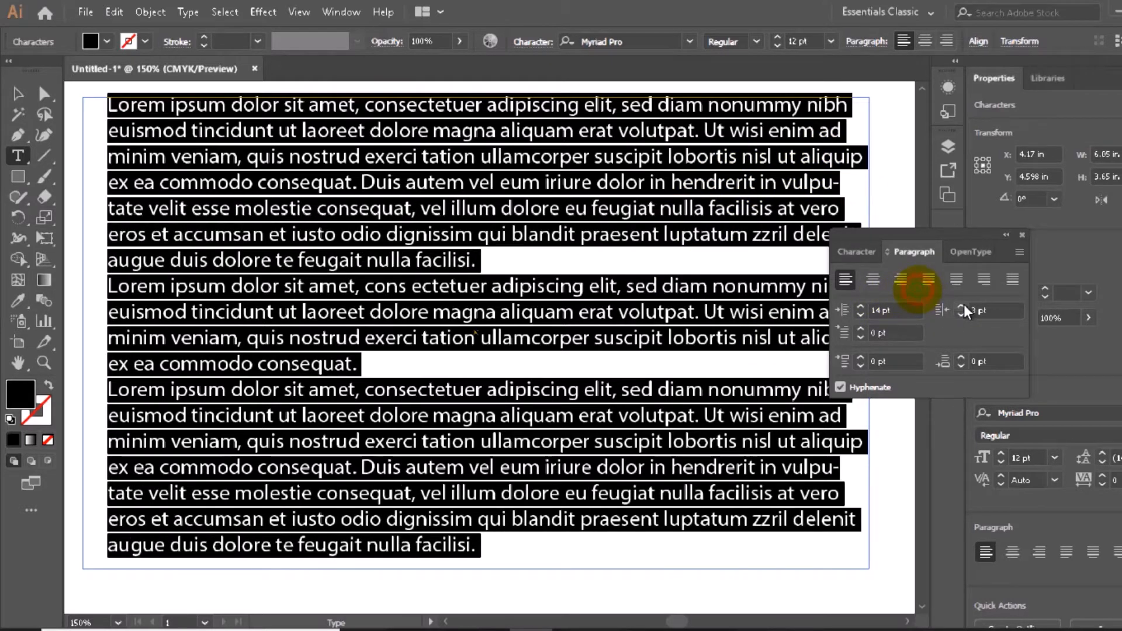
click(962, 307)
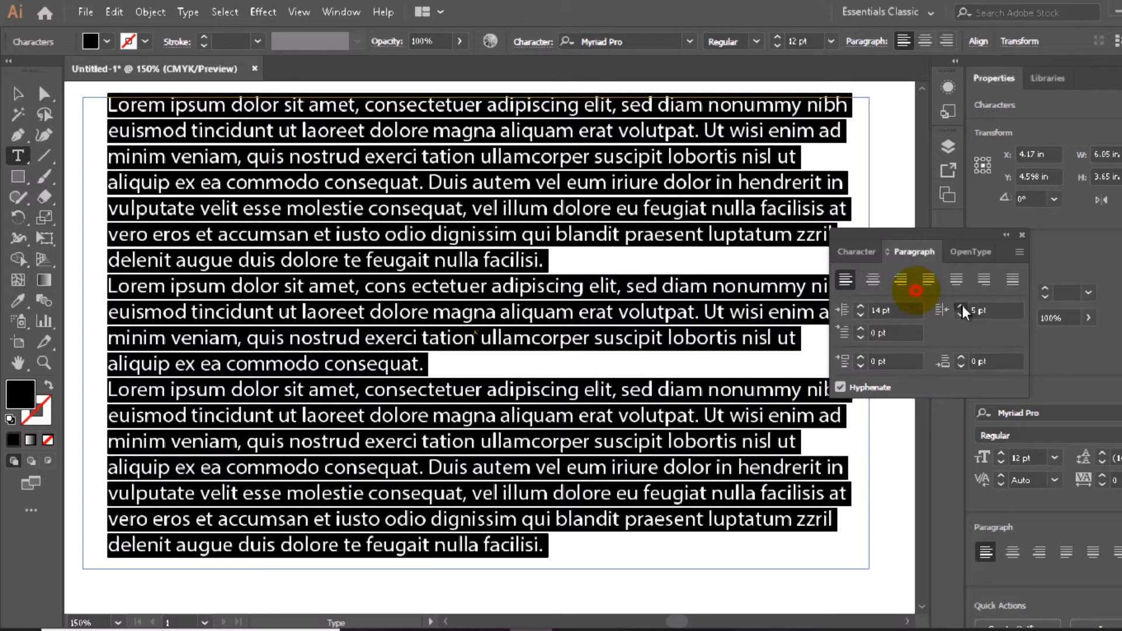
click(962, 305)
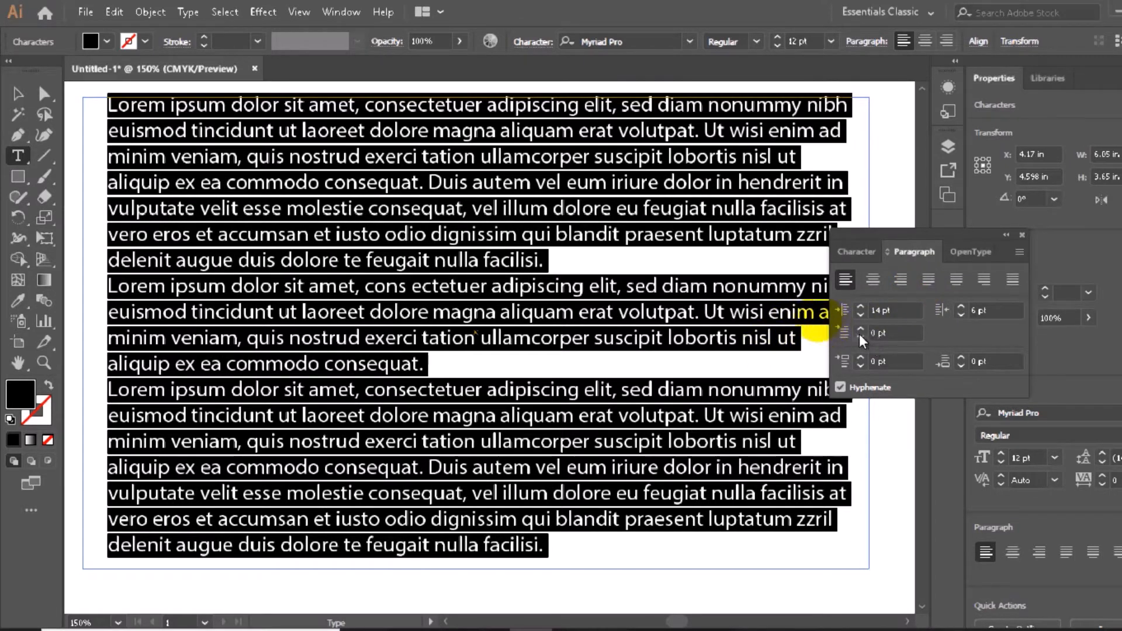
- Undo the right indent changes and every left indent increase except the first one
key(ctrl+z)
key(ctrl+z)
key(ctrl+z)
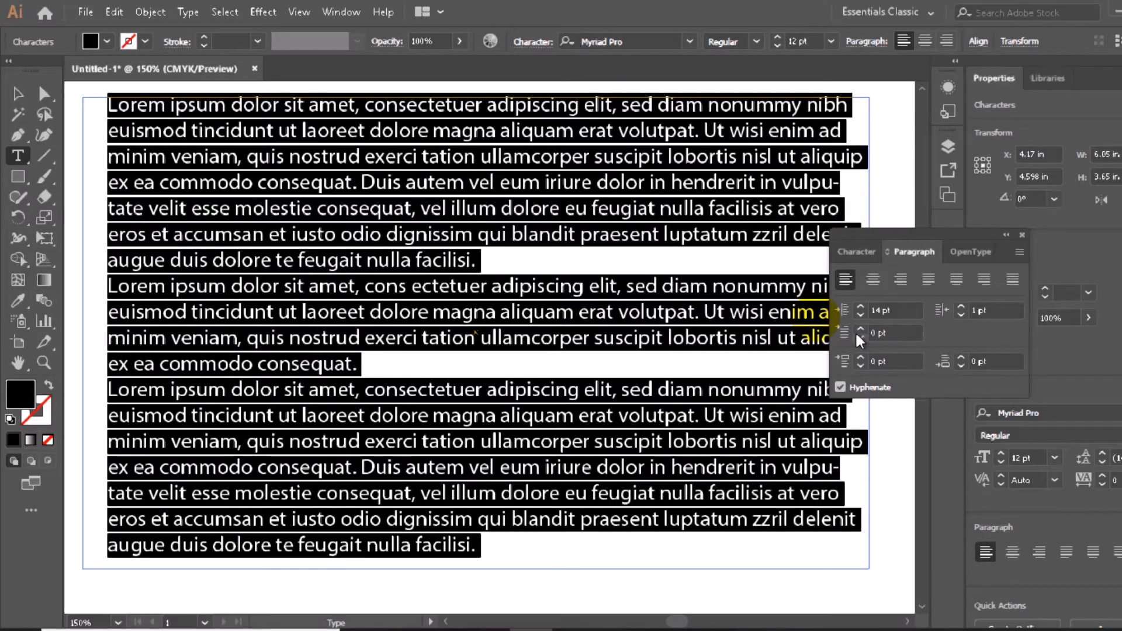
key(ctrl+z)
key(ctrl+z)
key(ctrl+z)
key(ctrl+z)
key(ctrl+z)
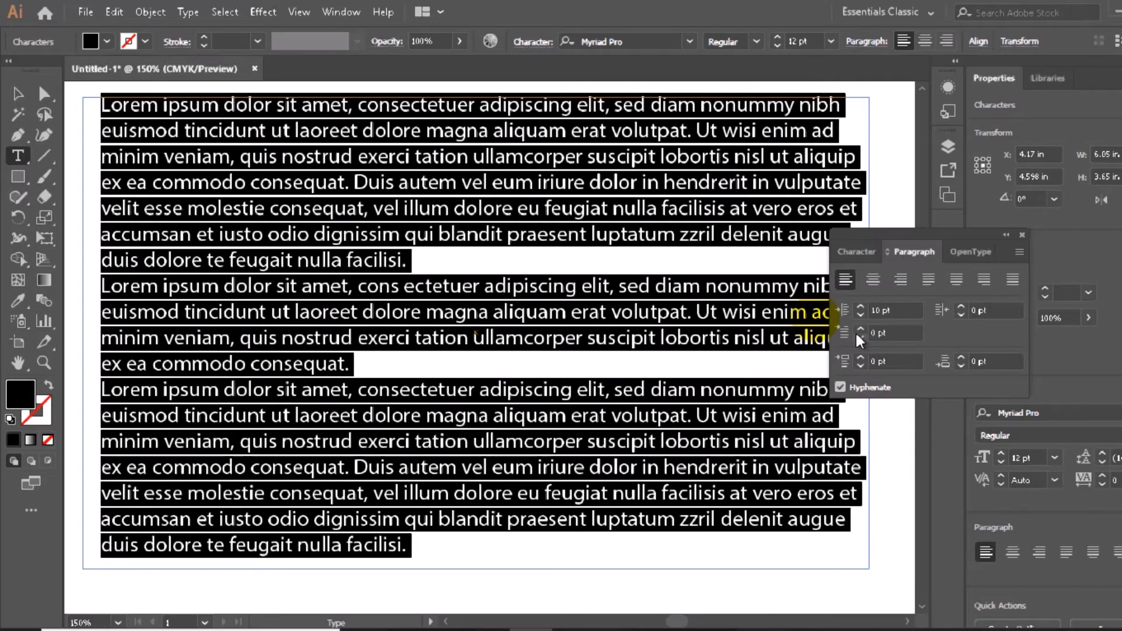
key(ctrl+z)
key(ctrl+z)
key(ctrl+z)
key(ctrl+z)
key(ctrl+z)
key(ctrl+z)
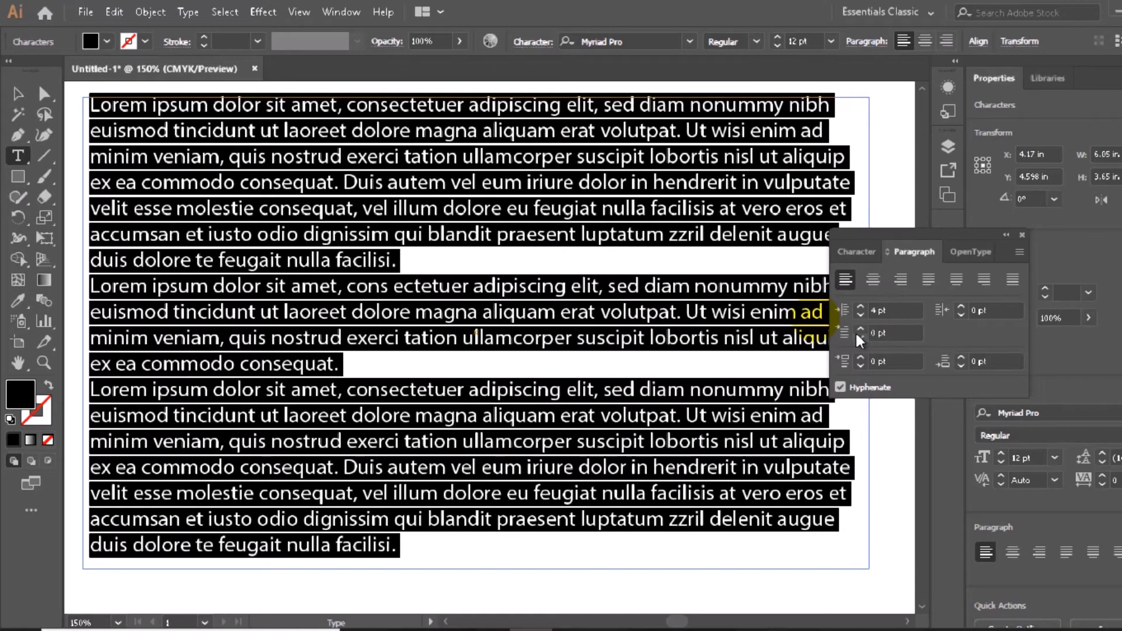
key(ctrl+z)
key(ctrl+z)
key(ctrl+z)
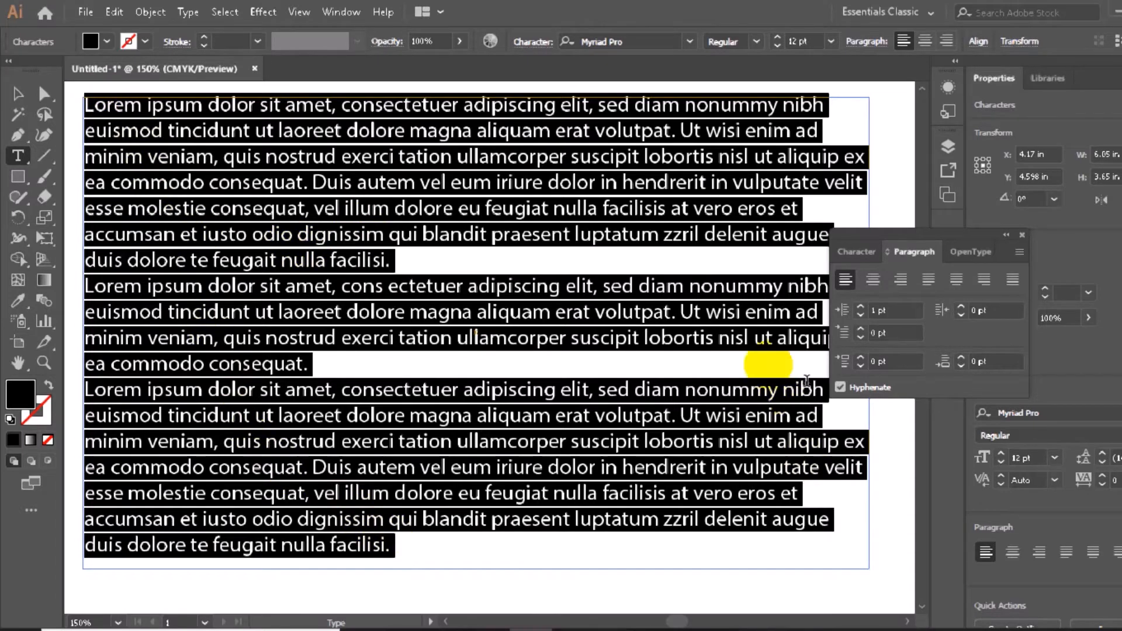
- Set the first-line left indent of all three paragraphs to 13 pt
click(839, 386)
click(858, 330)
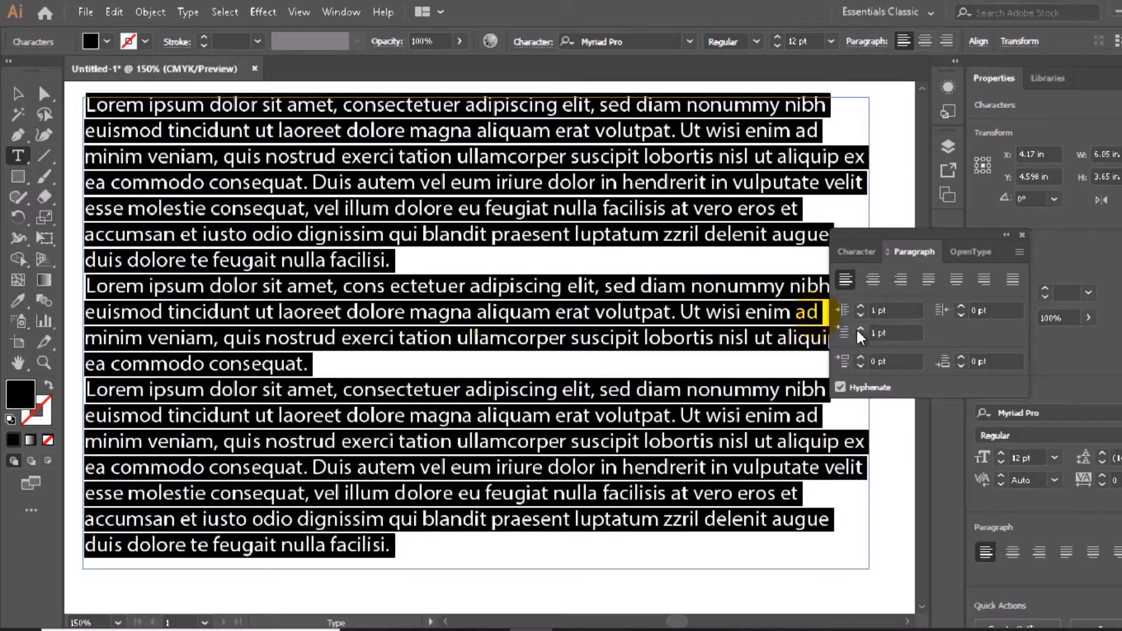
click(857, 329)
click(858, 330)
click(857, 330)
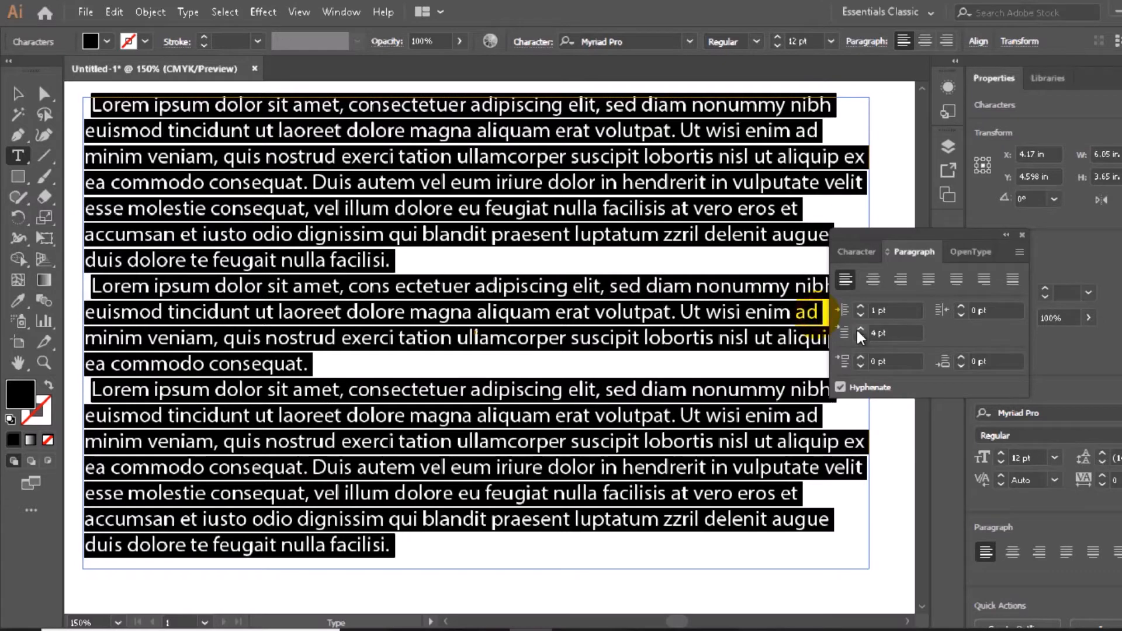
click(858, 330)
click(857, 330)
click(857, 329)
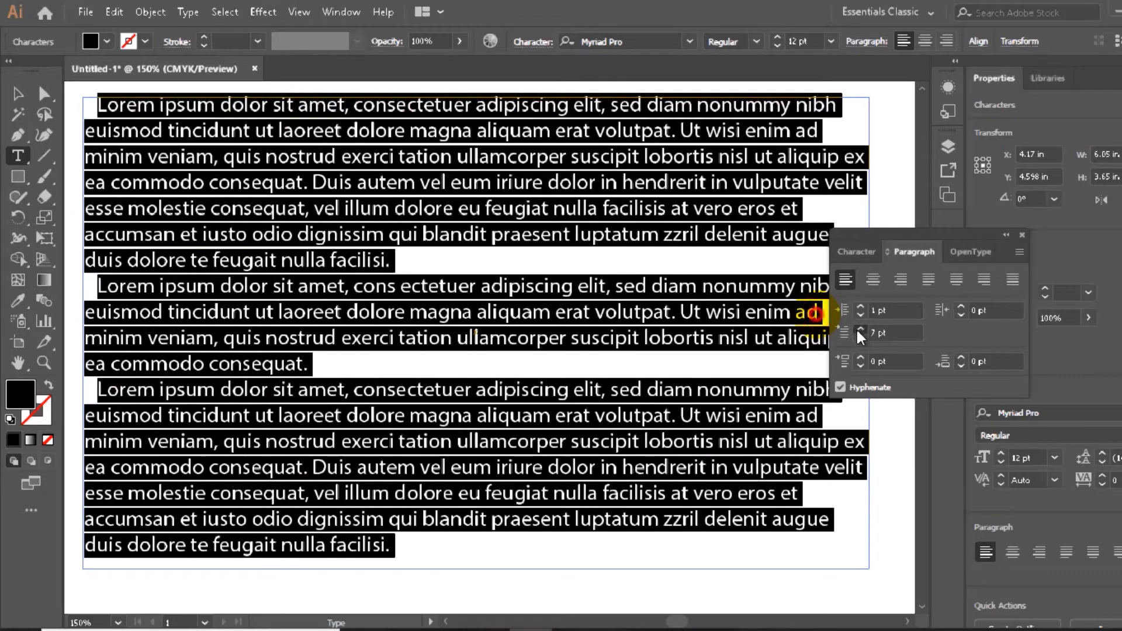
click(858, 330)
click(857, 329)
click(858, 330)
click(857, 330)
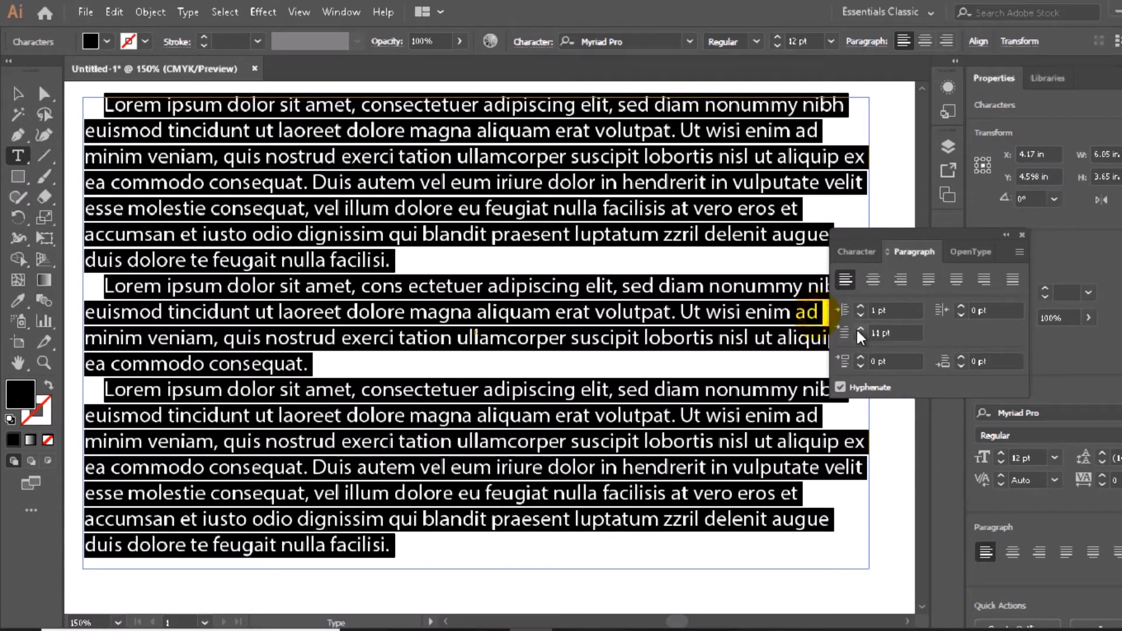
click(857, 330)
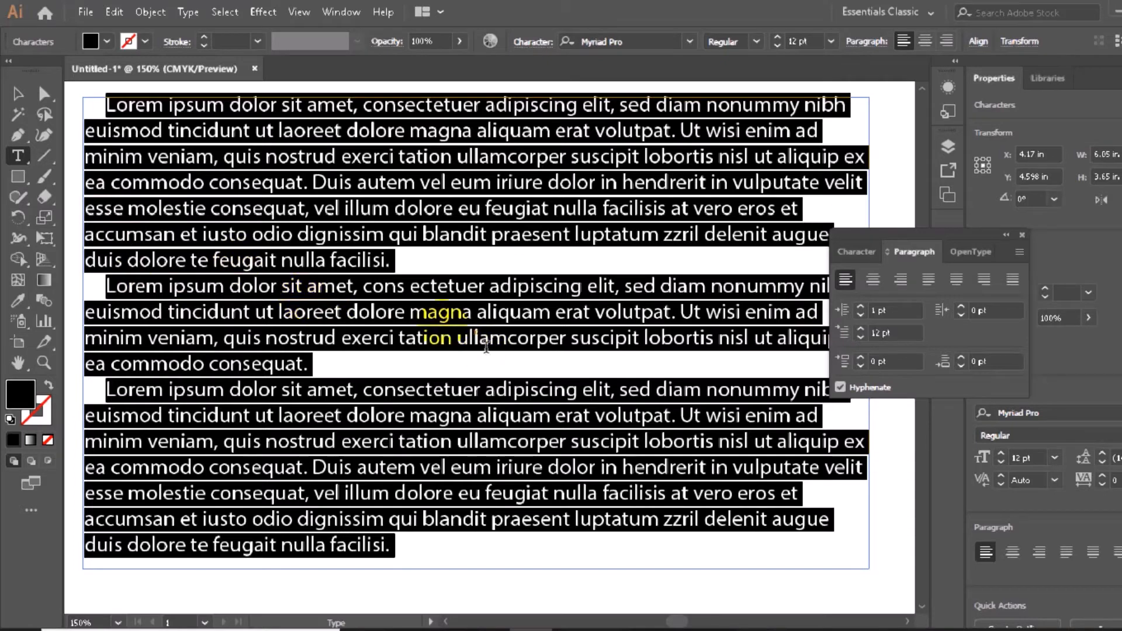
click(860, 328)
- Set the space before each of the three paragraphs to 12 pt
click(860, 358)
click(861, 357)
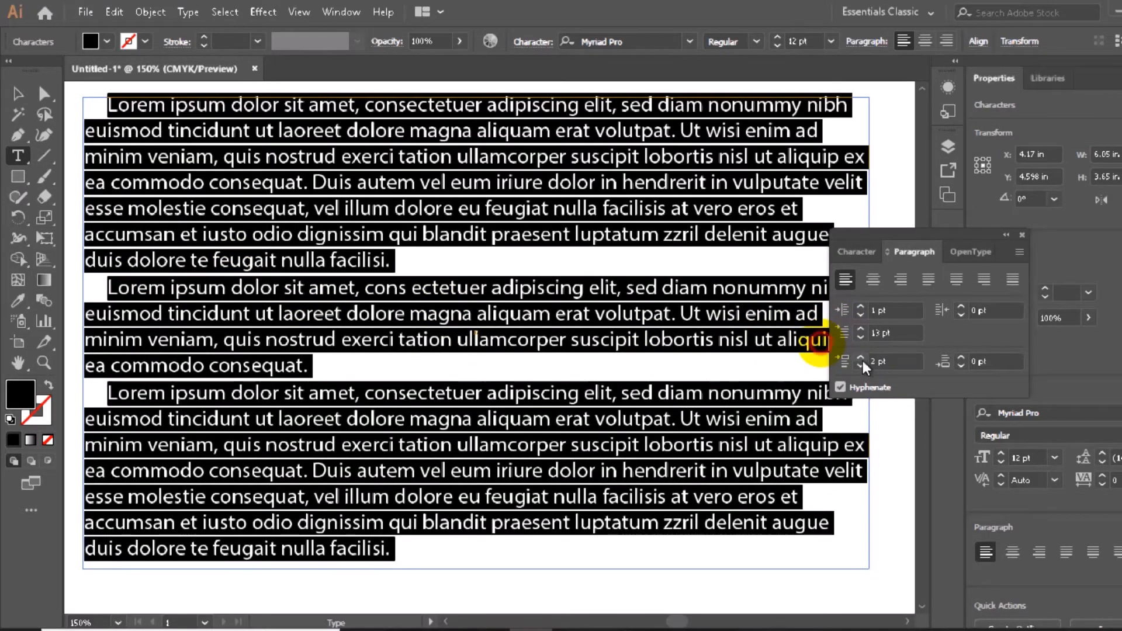
click(860, 357)
click(860, 357)
click(861, 358)
click(861, 358)
click(861, 358)
click(860, 357)
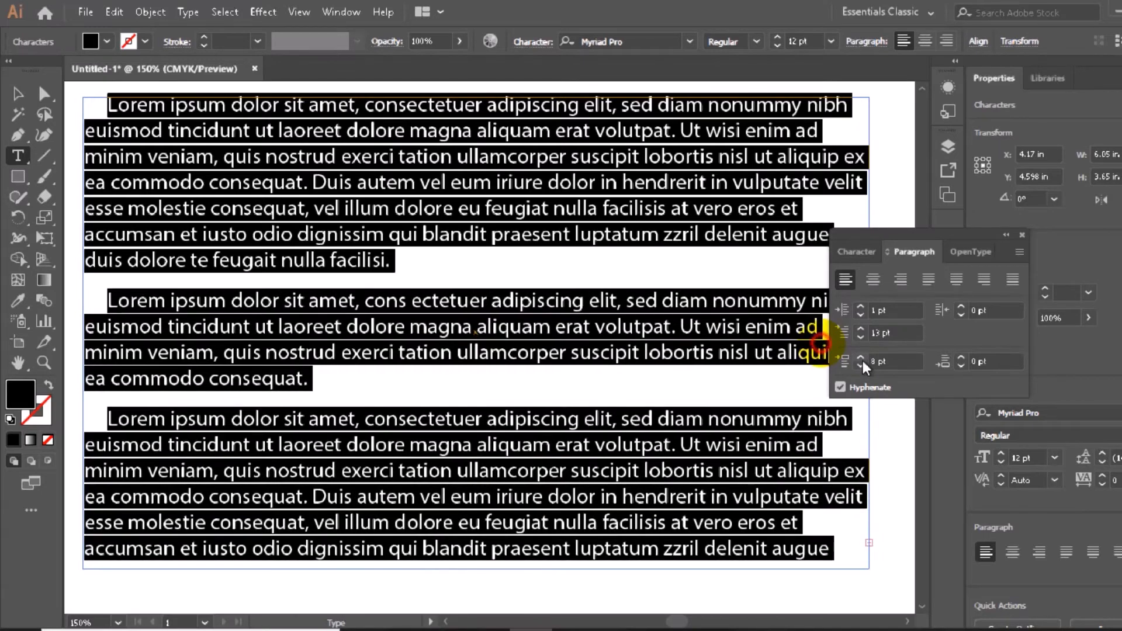
click(860, 358)
click(860, 358)
click(861, 358)
click(860, 358)
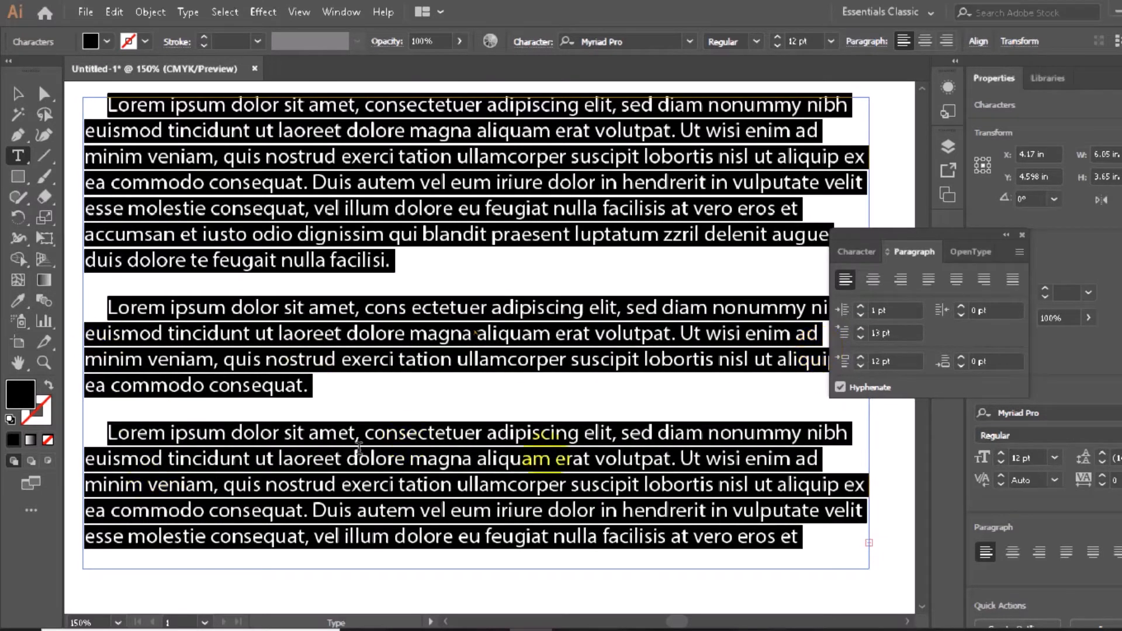
- Raise the space after the paragraphs to 4 pt, and return it to 0 pt
click(961, 358)
click(961, 358)
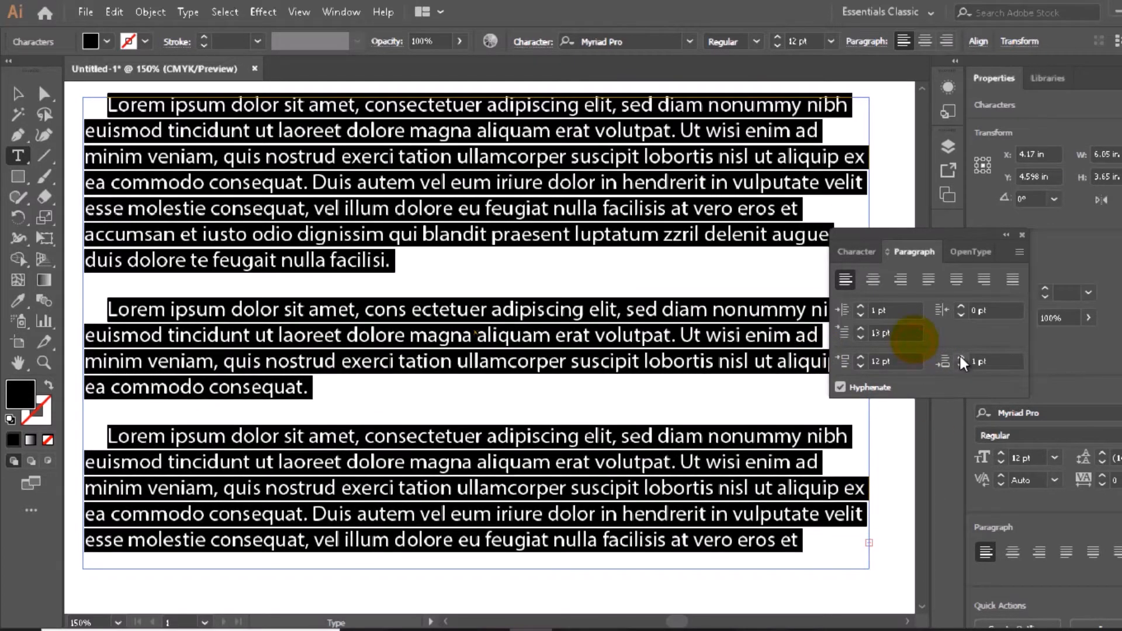
click(961, 358)
click(961, 358)
click(961, 365)
click(960, 366)
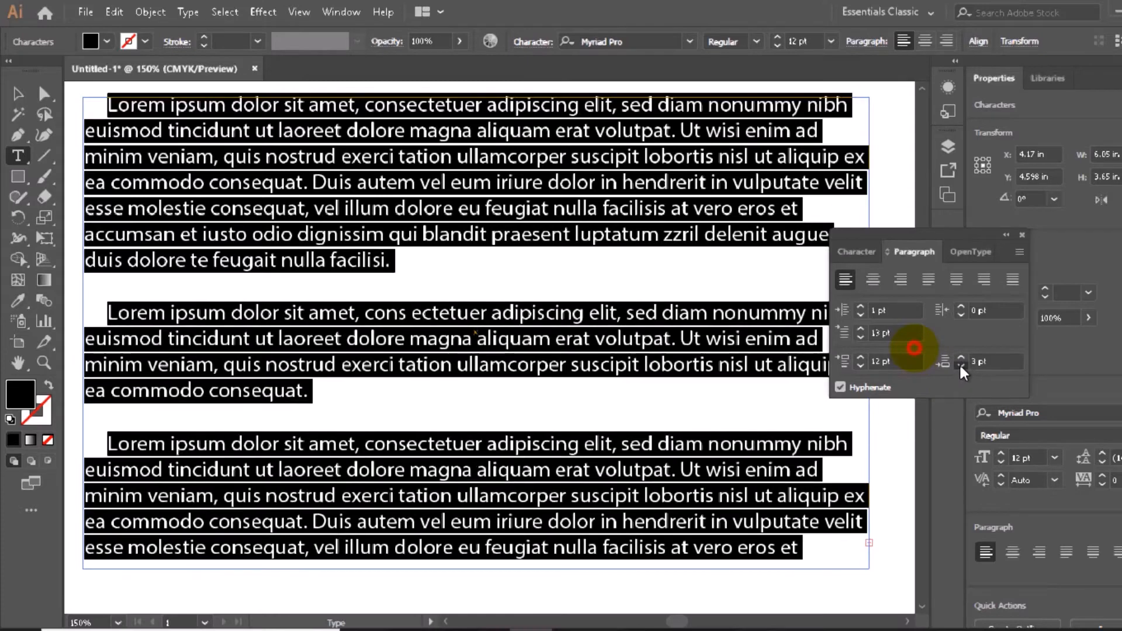
click(960, 366)
click(961, 366)
- Set the space before the paragraphs to 0 pt and turn off automatic hyphenation
click(883, 360)
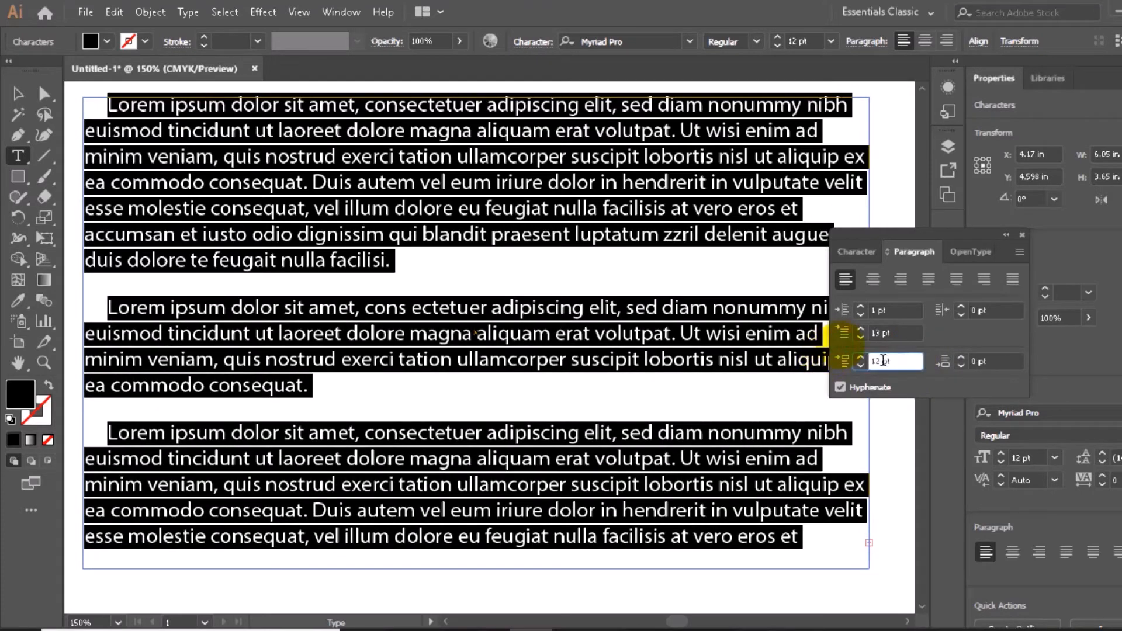
text(0)
drag(886, 364, 868, 368)
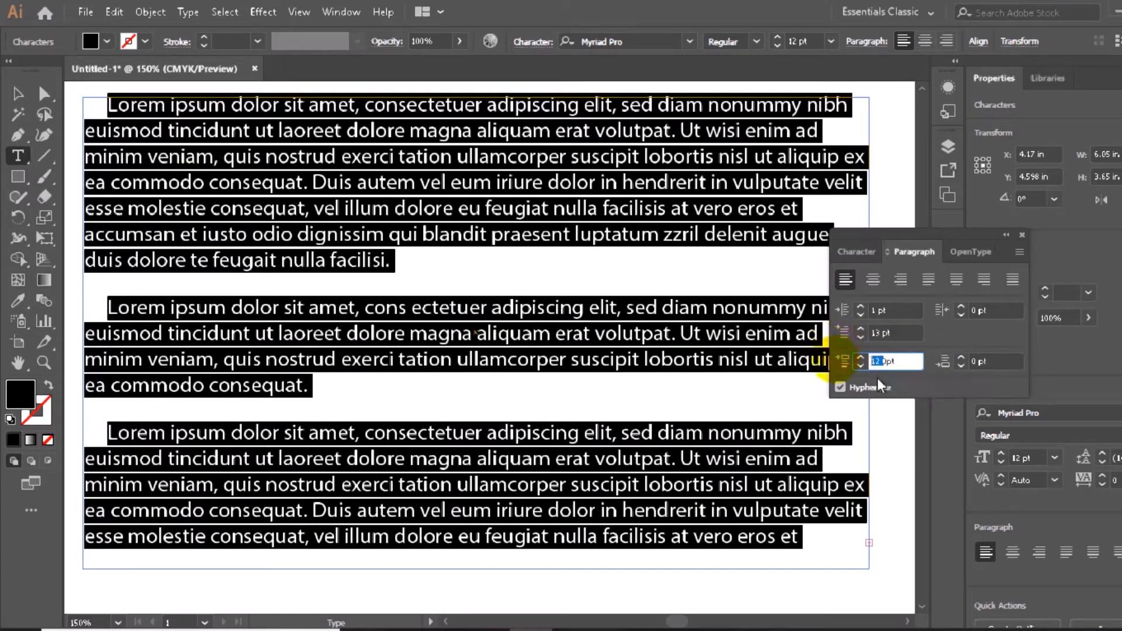
text(00)
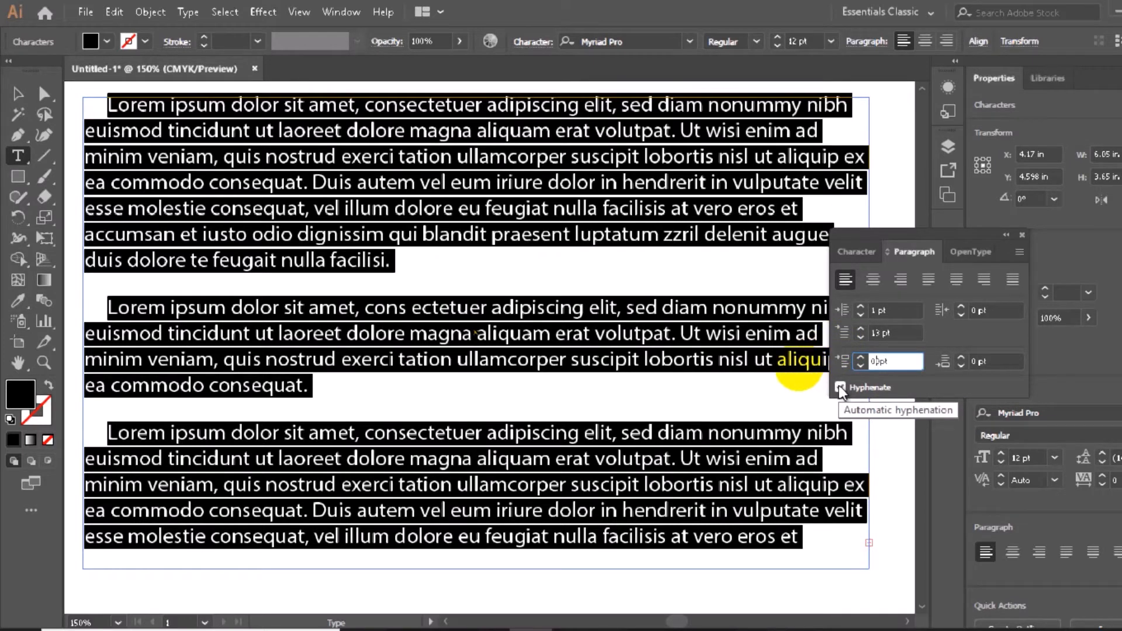
click(840, 387)
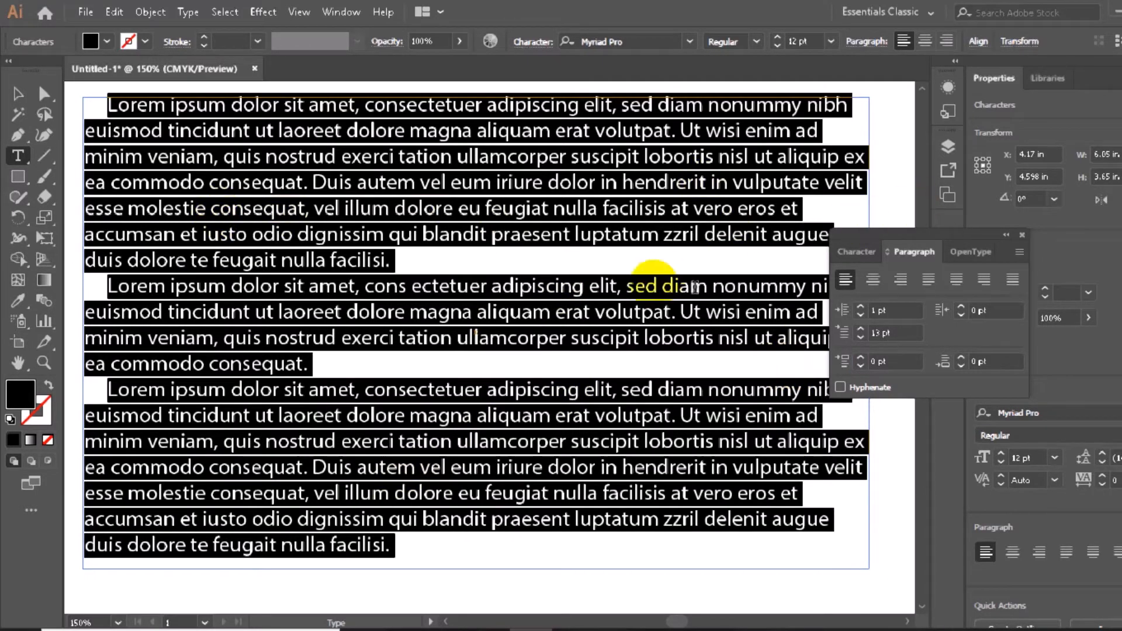
- Undo the hyphenation, paragraph spacing and first-line indent changes on the three paragraphs
key(ctrl)
key(ctrl+z)
key(ctrl+z)
key(ctrl+z)
key(ctrl+z)
key(ctrl+z)
key(ctrl+z)
key(ctrl+z)
key(ctrl+z)
key(ctrl+z)
key(ctrl+z)
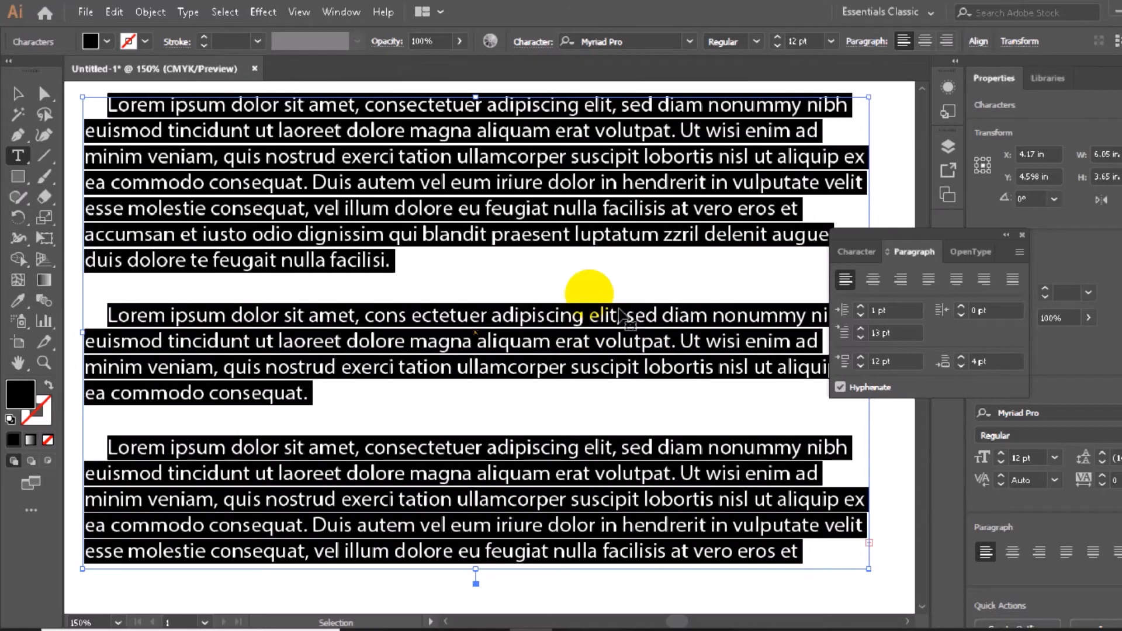
key(ctrl+z)
key(ctrl+z)
key(ctrl+z)
key(ctrl+z)
key(ctrl+z)
key(ctrl+z)
key(ctrl+z)
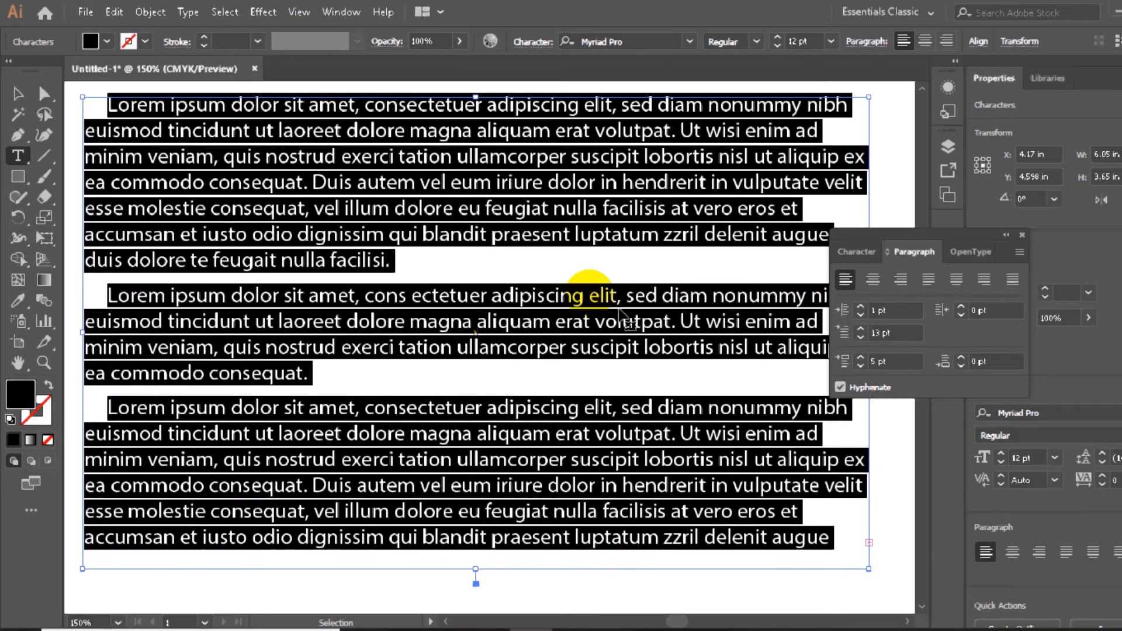
key(ctrl+z)
key(ctrl+z)
key(ctrl+z)
key(ctrl+z)
key(ctrl+z)
key(ctrl+z)
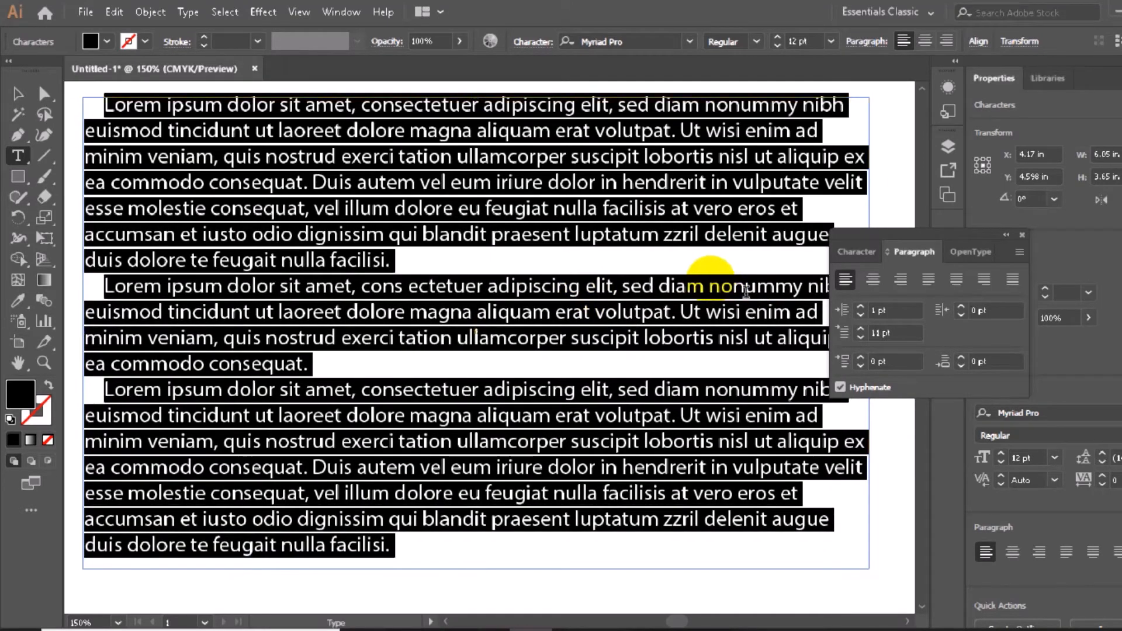
key(ctrl+z)
key(ctrl+z)
key(ctrl+z)
key(ctrl+z)
key(ctrl+z)
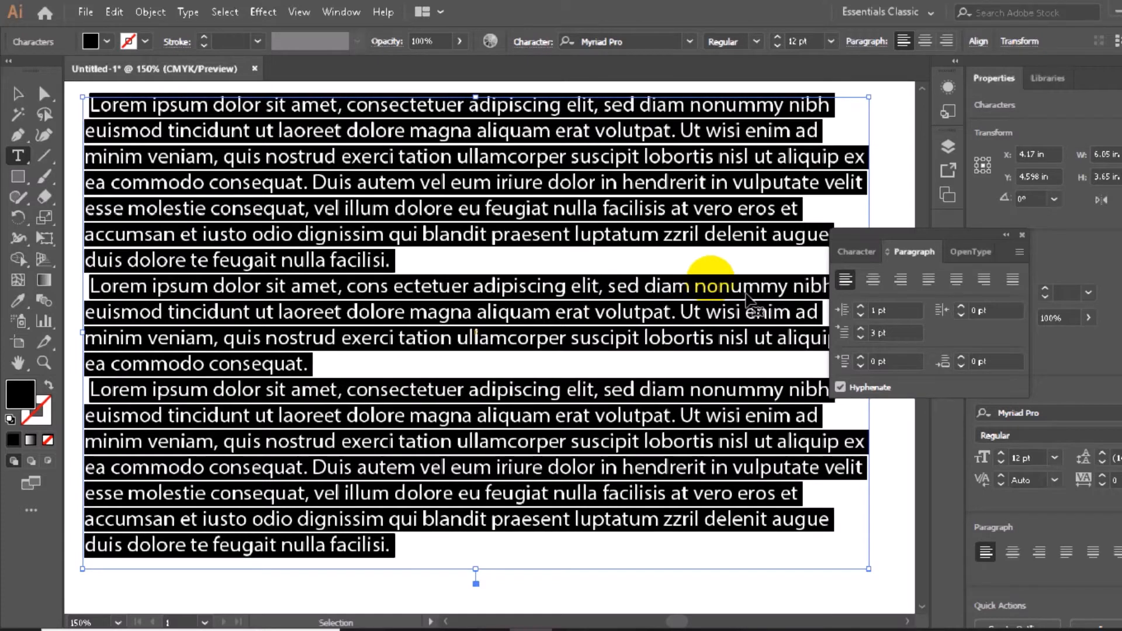
key(ctrl+z)
key(ctrl+z)
key(ctrl+z)
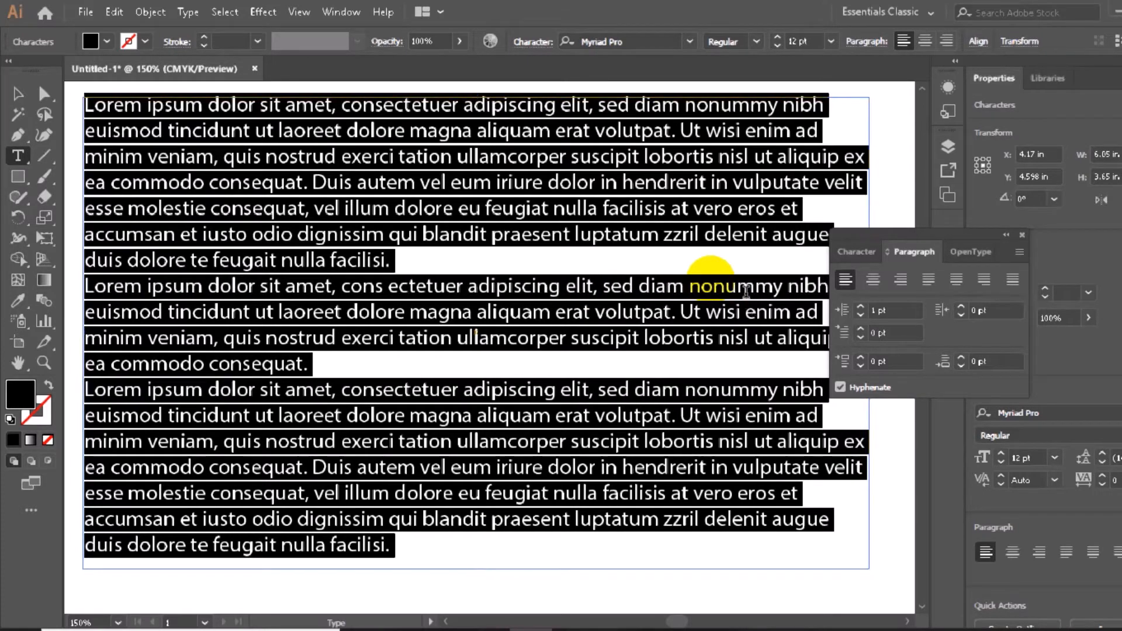
- Turn off hyphenation for the three paragraphs and delete their text frame
click(883, 381)
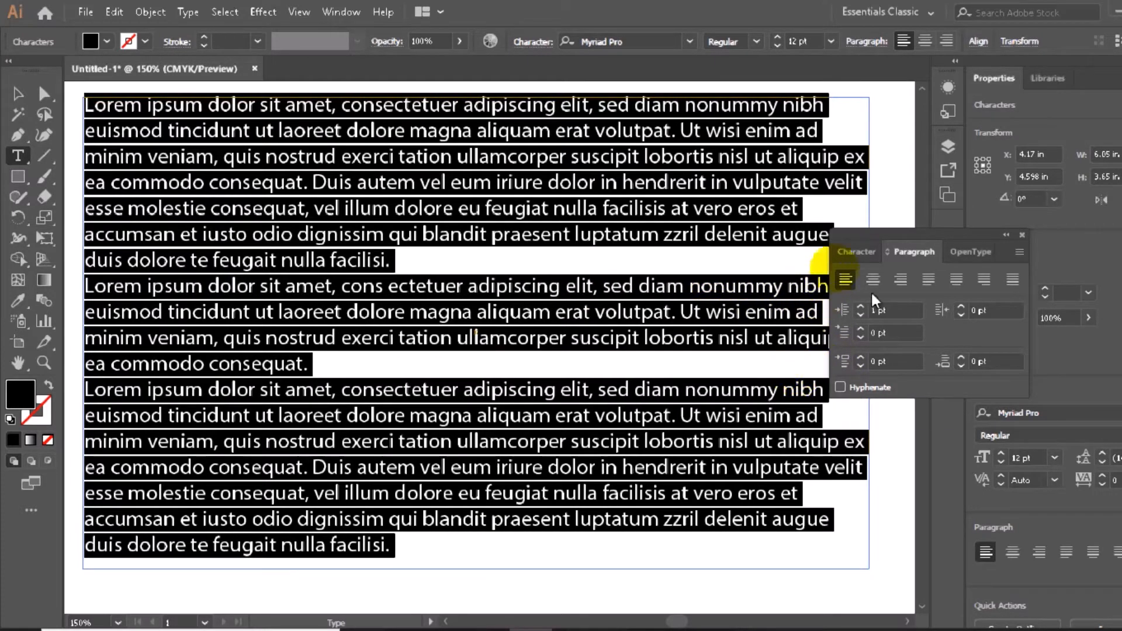
click(22, 94)
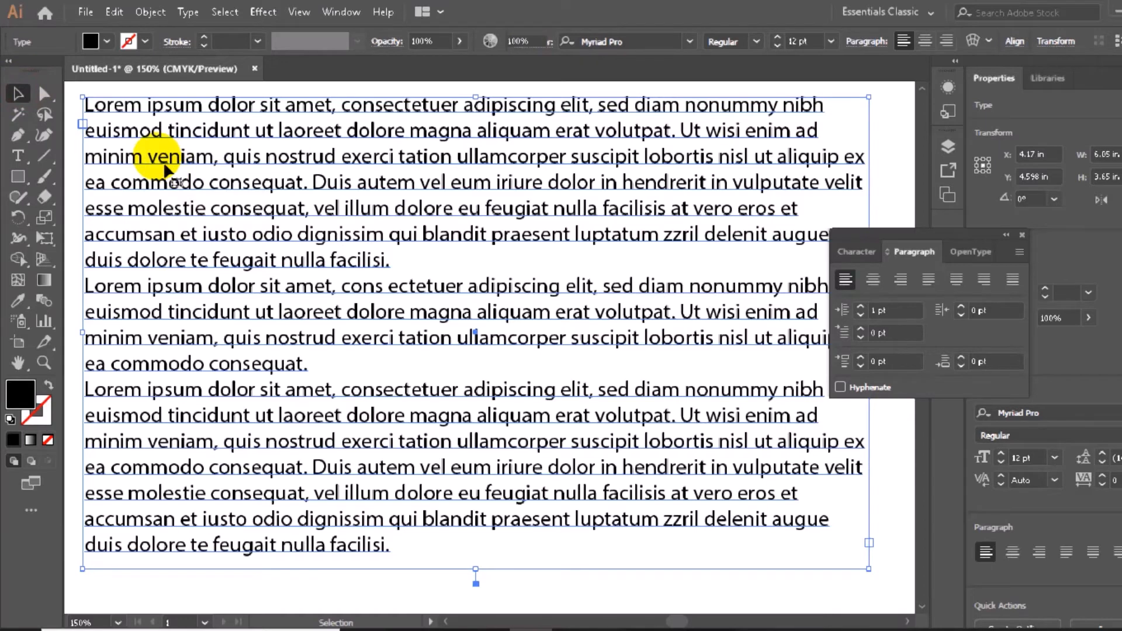
key(Delete)
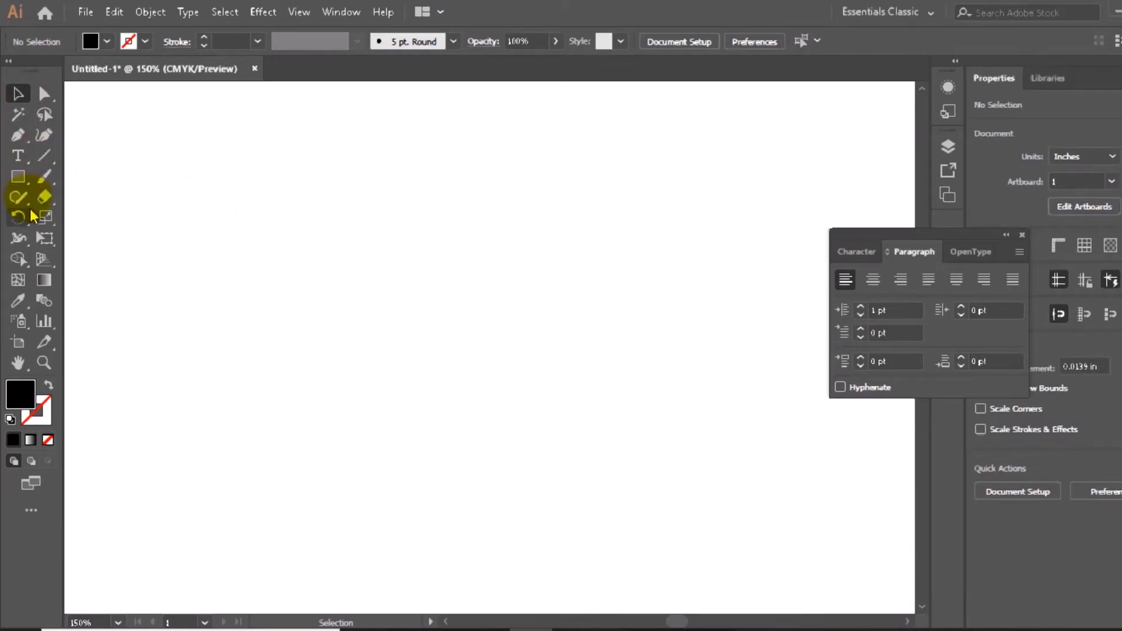
- Draw a new text frame of placeholder text about 2.81 in wide and 2.36 in high, and turn on hyphenation for it
key(t)
drag(211, 218, 577, 524)
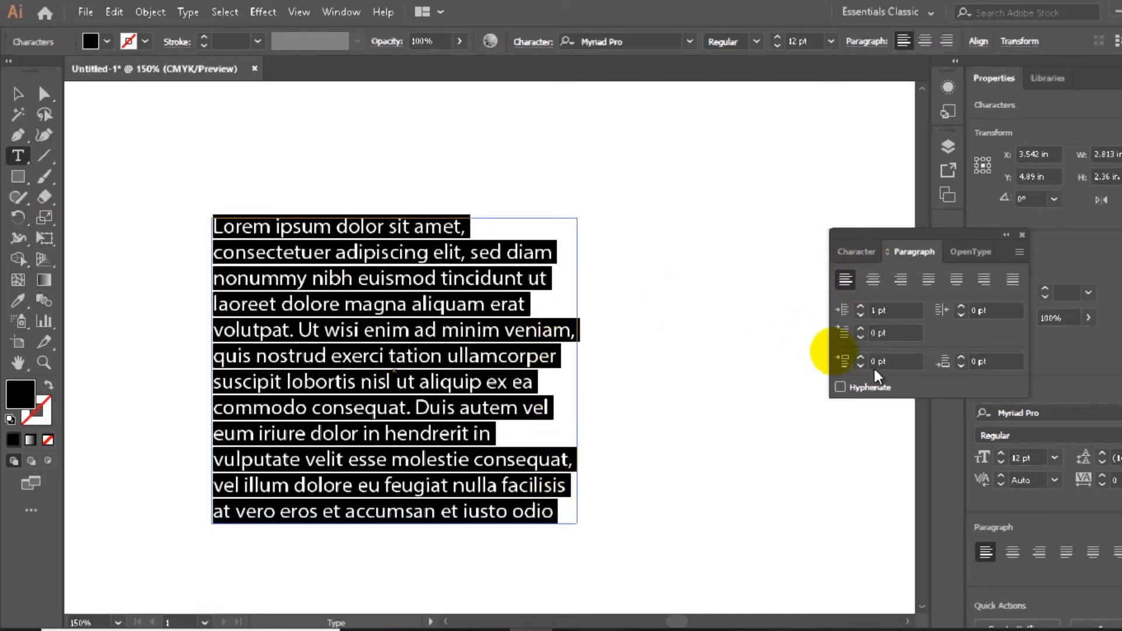
click(841, 387)
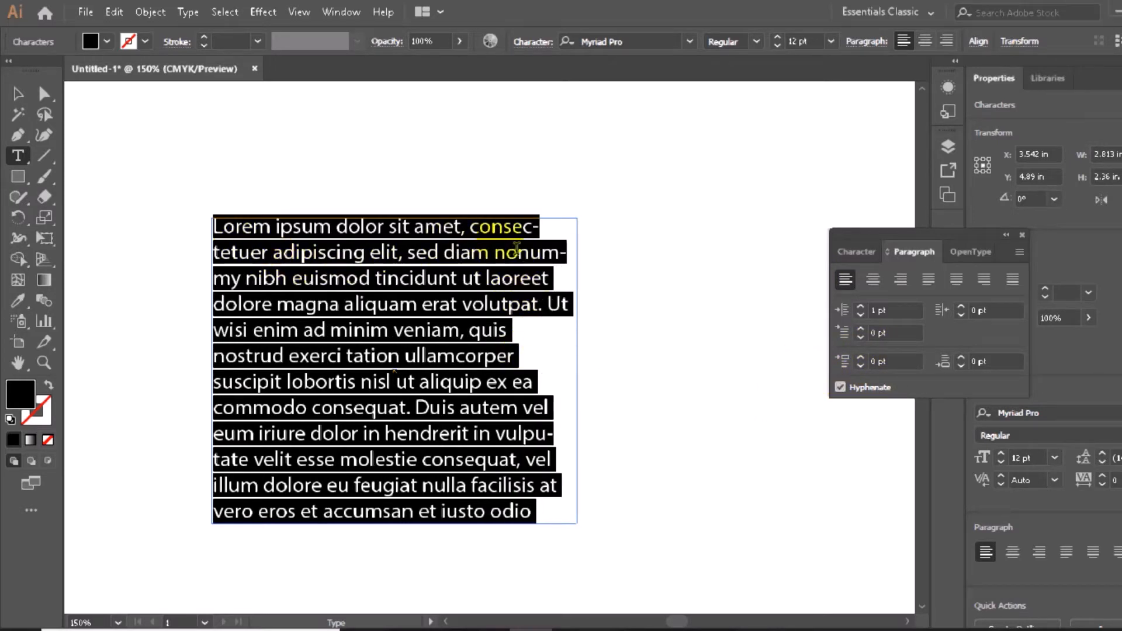
- Switch hyphenation off and back on twice for all the text in the new frame to compare the line breaks
click(564, 252)
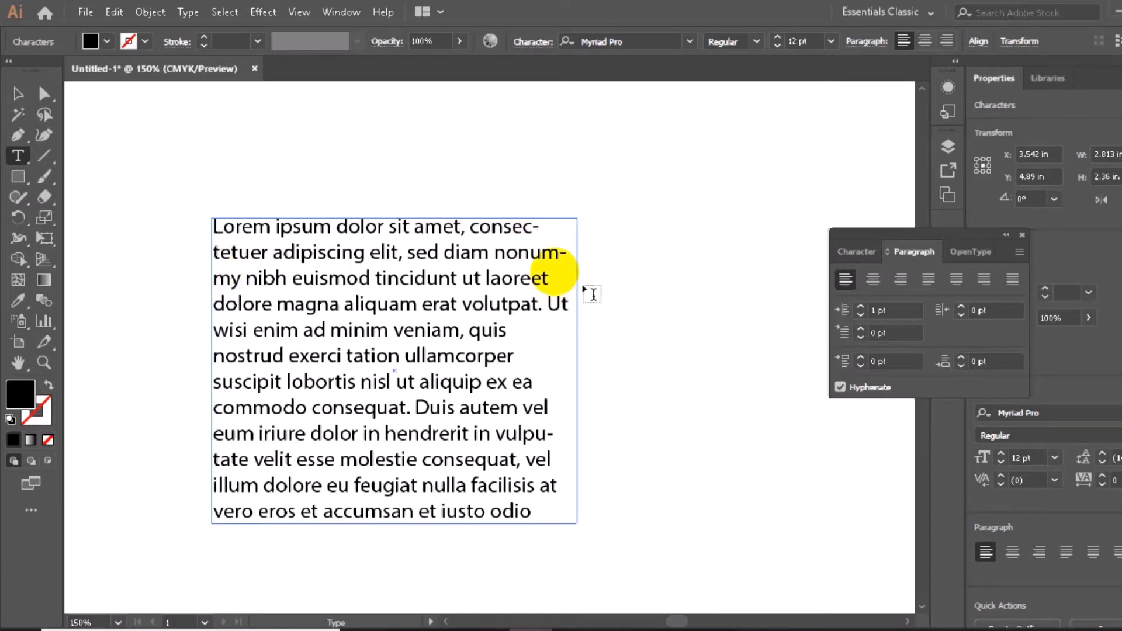
key(ctrl+a)
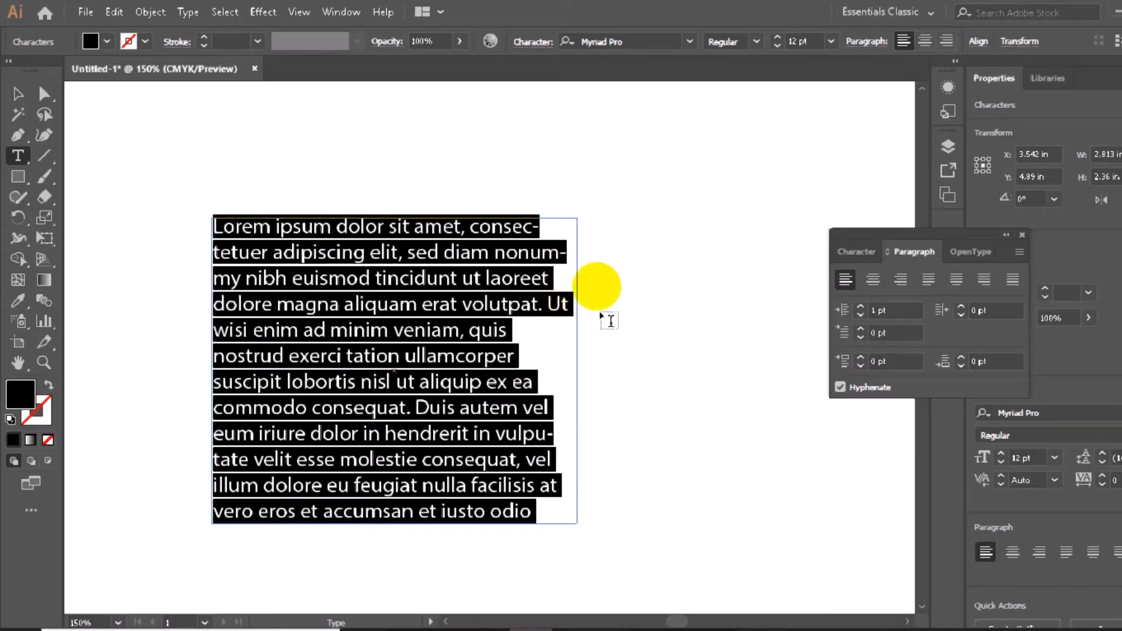
click(840, 387)
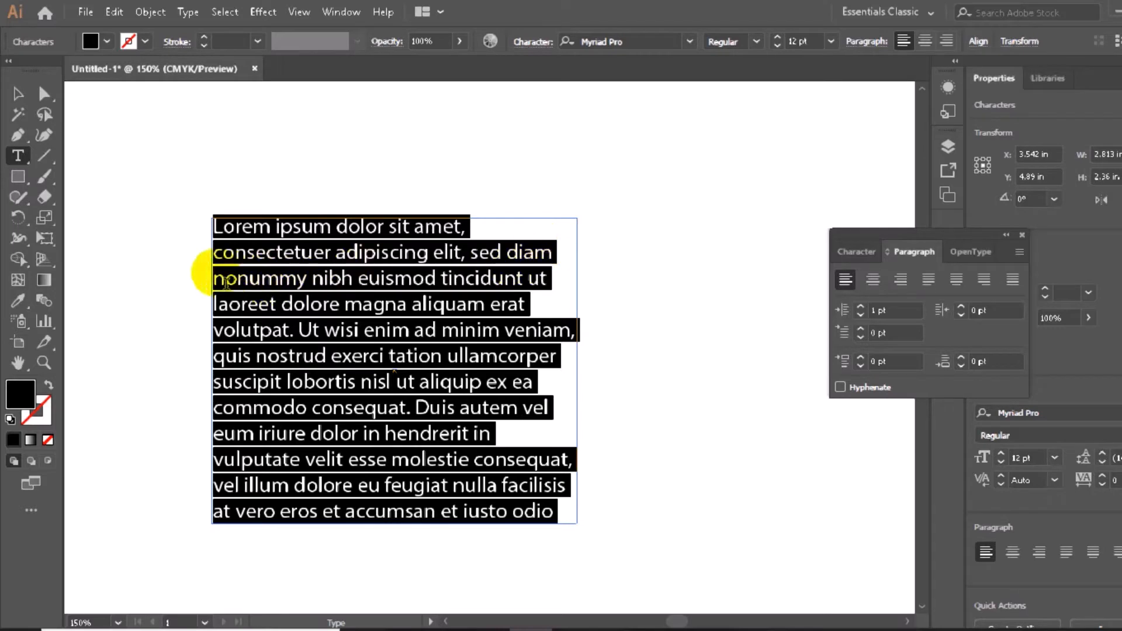
click(840, 387)
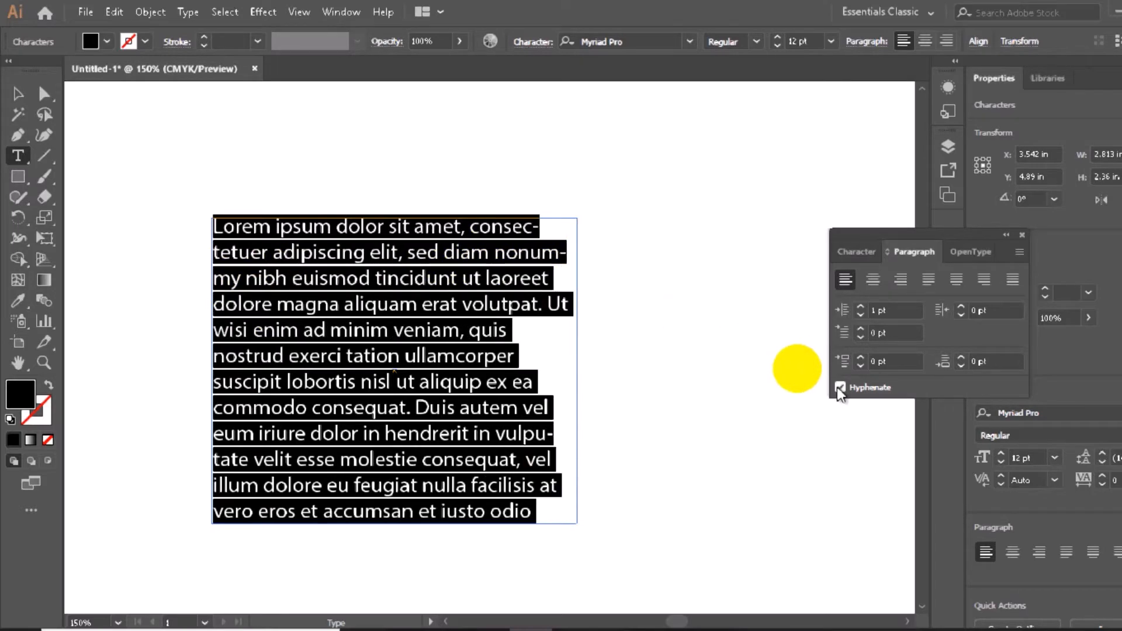
click(840, 387)
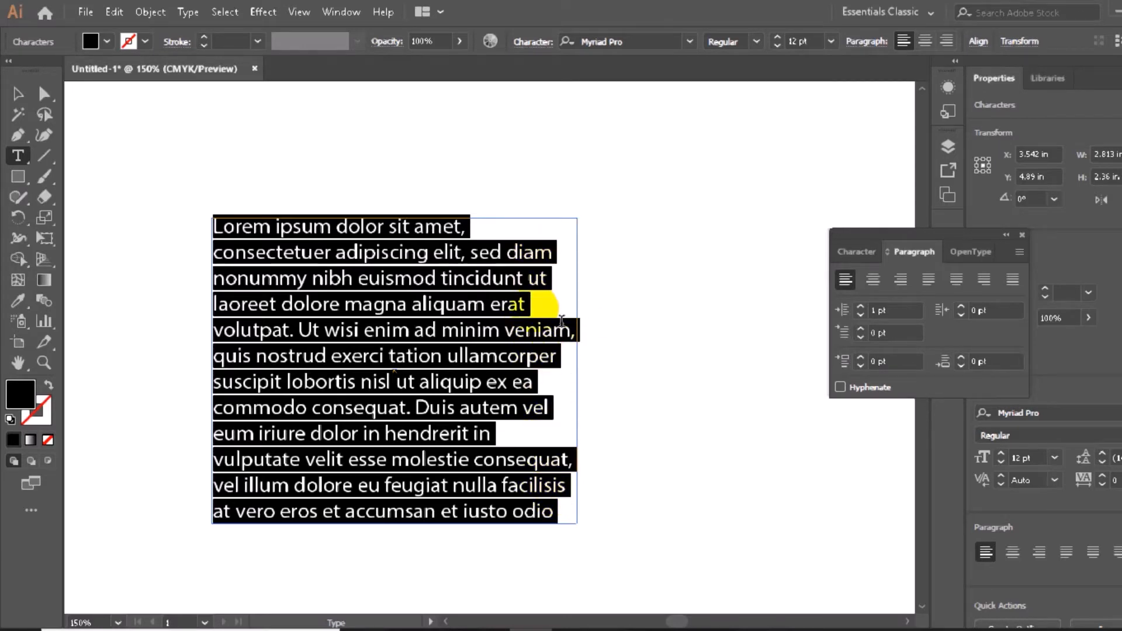
click(841, 387)
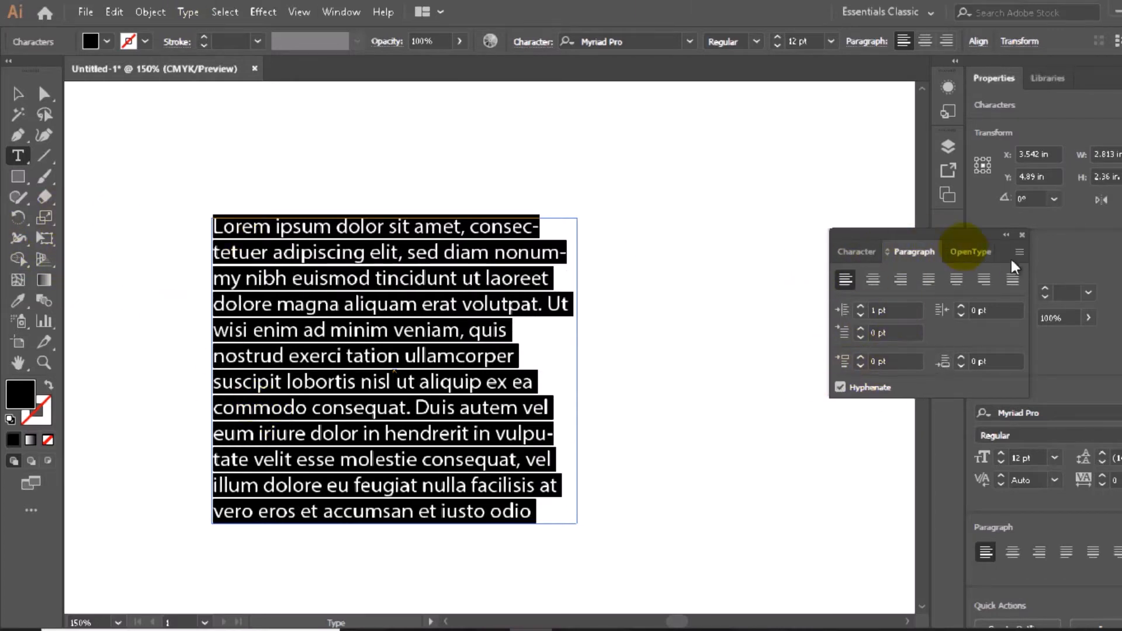
- Close the Paragraph panel, then clear all the placeholder text from the frame and leave it deselected
click(1022, 235)
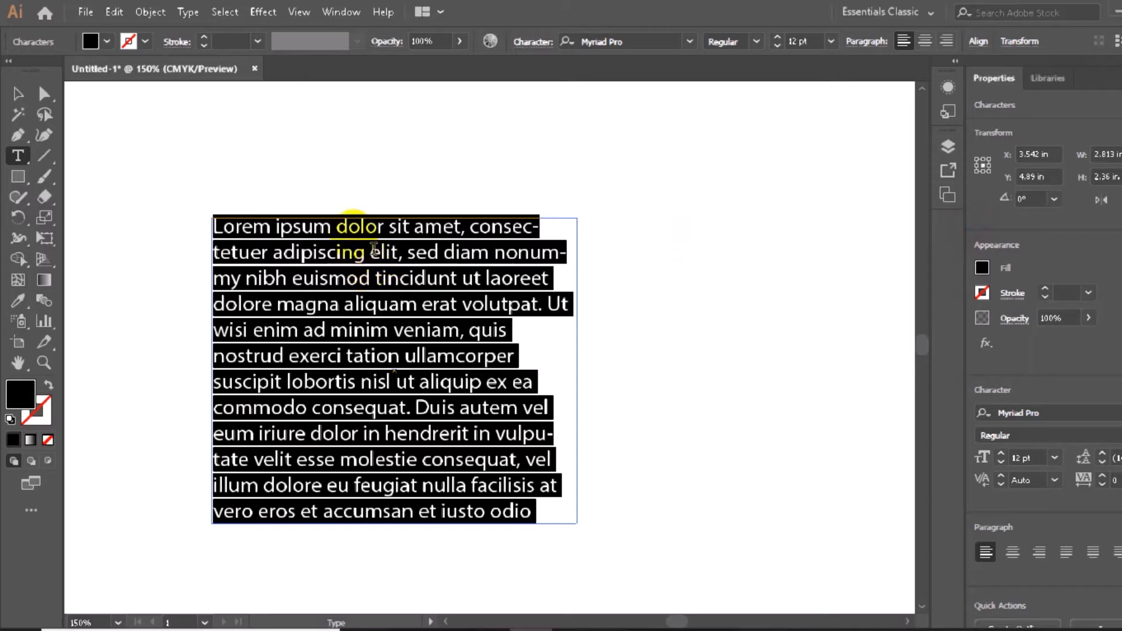
text(V)
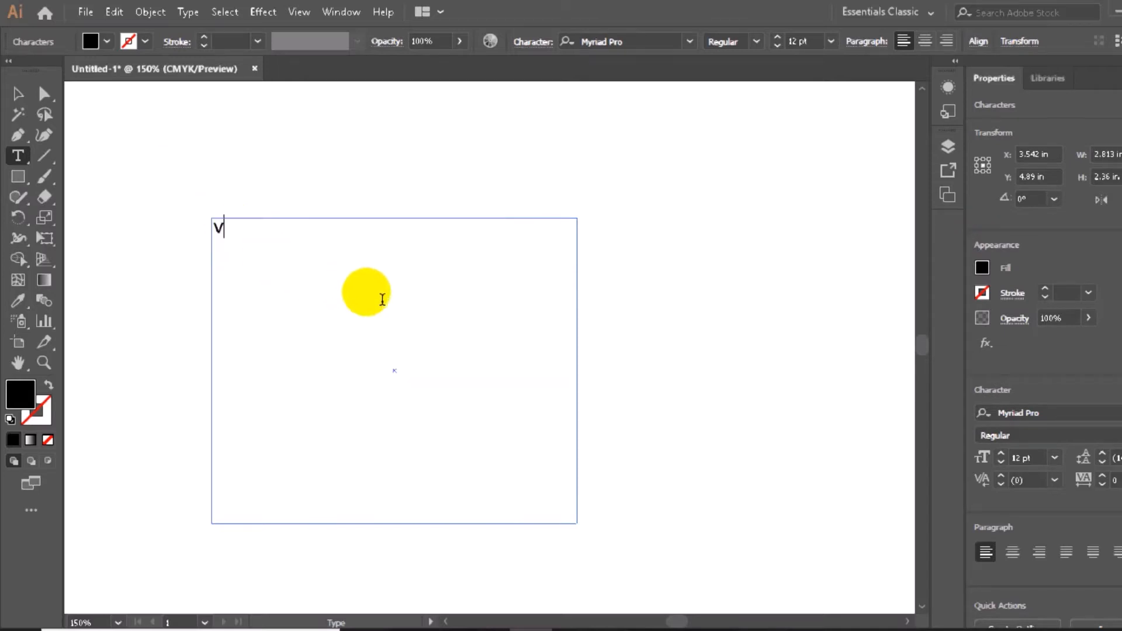
key(BackSpace)
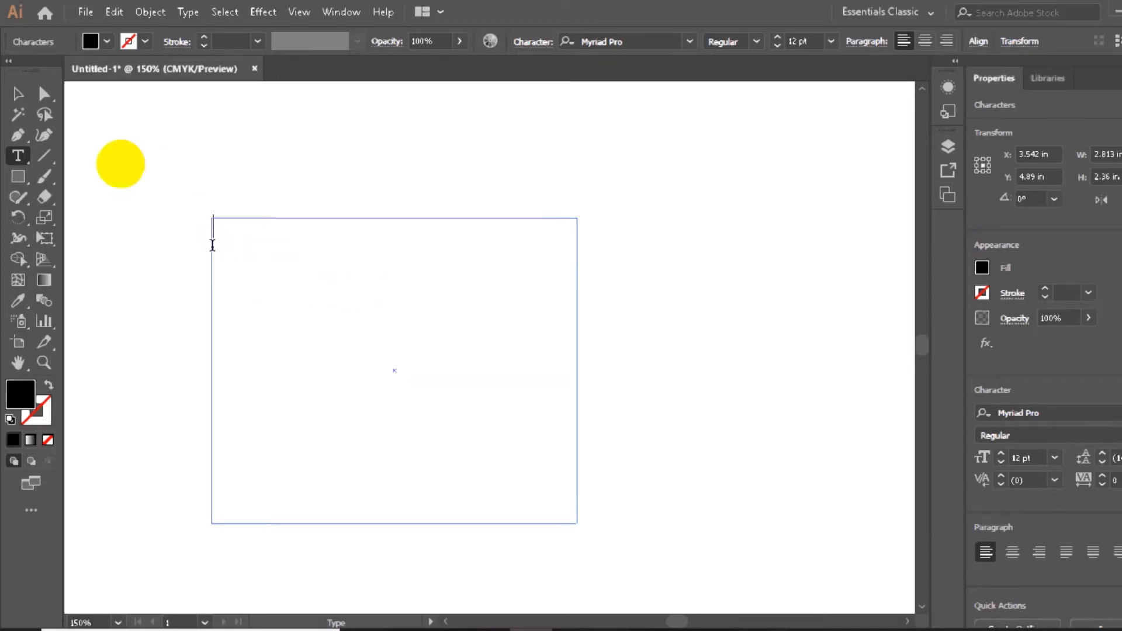
click(18, 93)
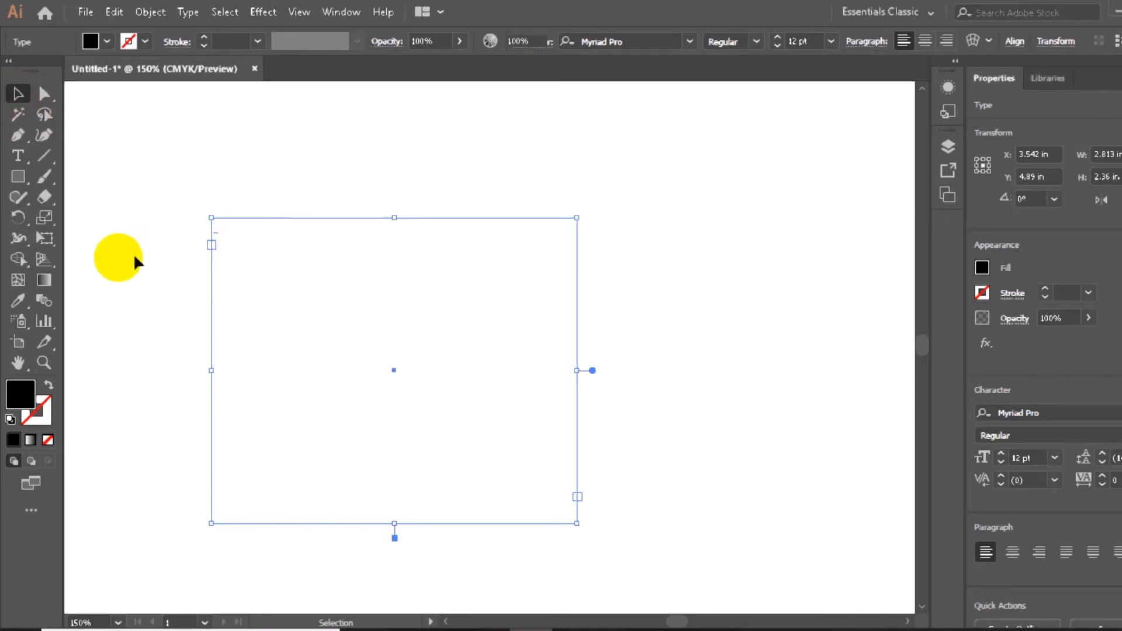
click(137, 259)
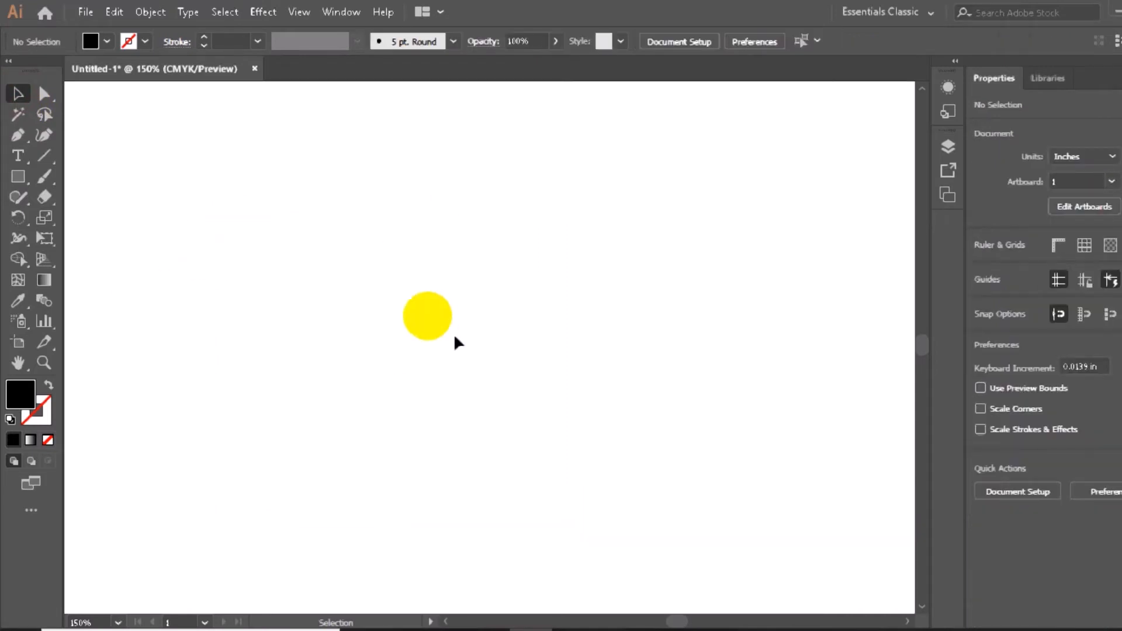
- Try to create area type on the empty artboard without a path
click(18, 157)
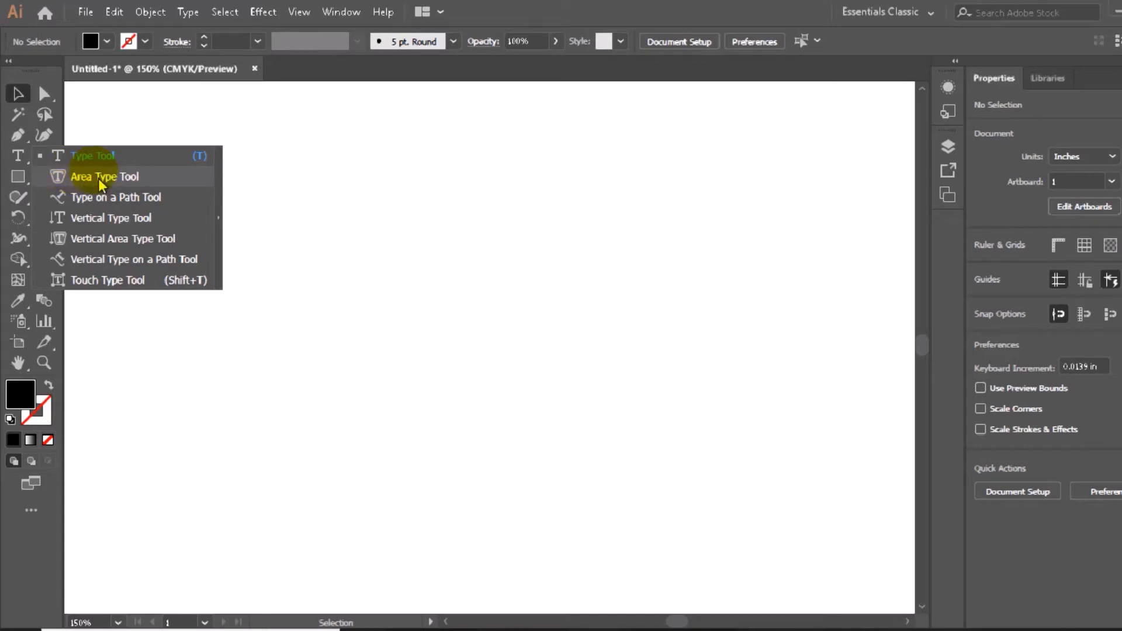
click(99, 185)
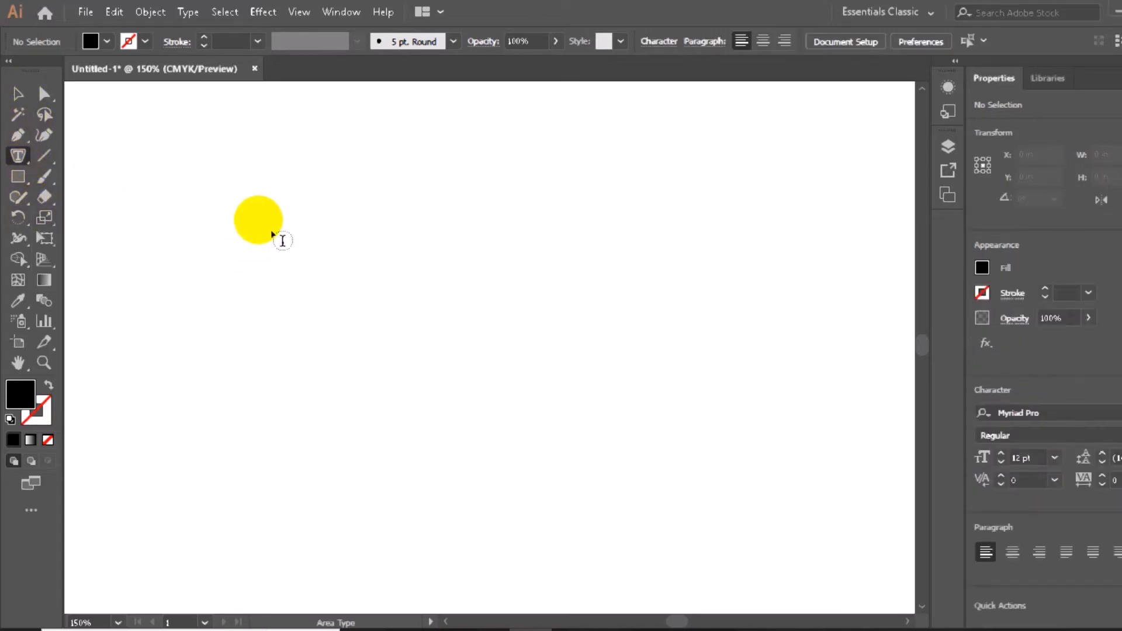
click(280, 203)
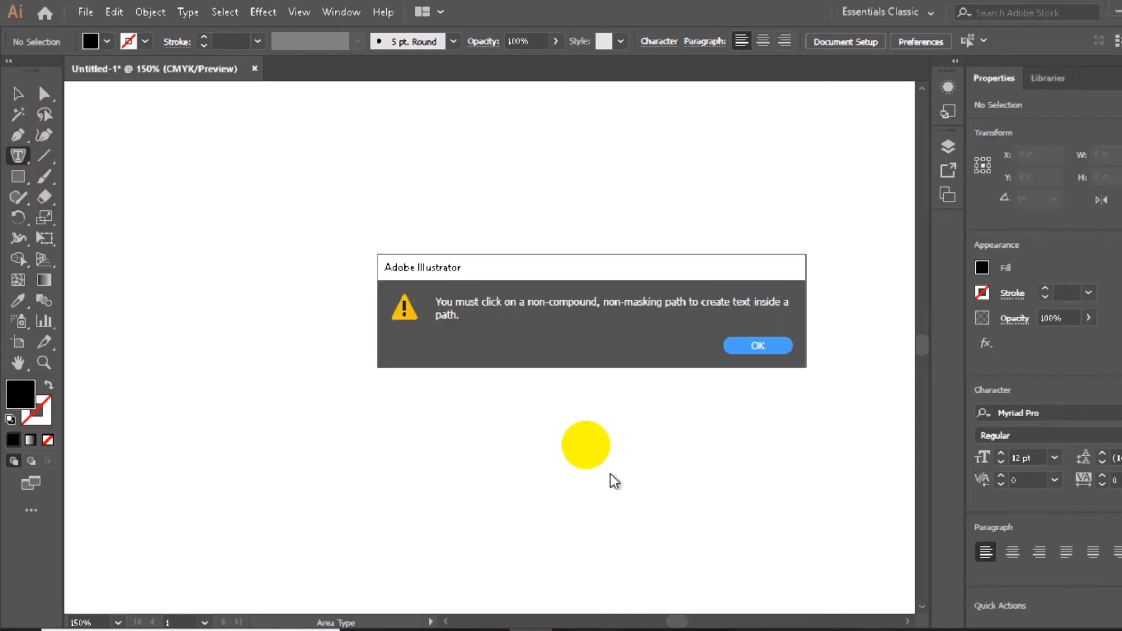
click(754, 346)
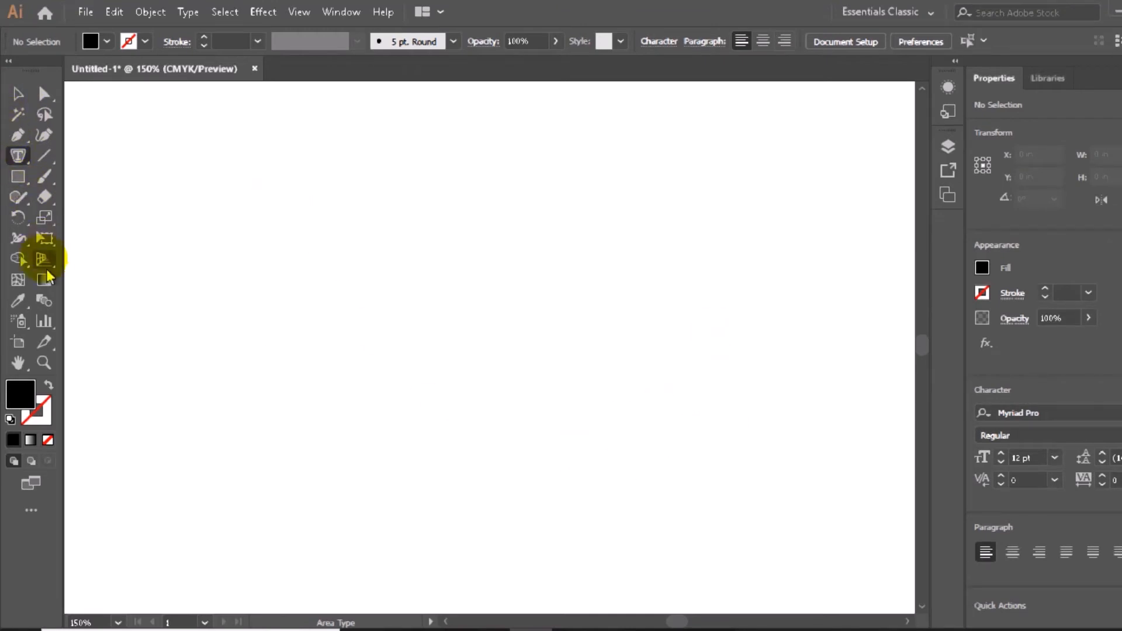
- Draw a black rectangle about 1.64 in wide and 2.43 in high and convert it into area type with placeholder text
drag(26, 178, 88, 175)
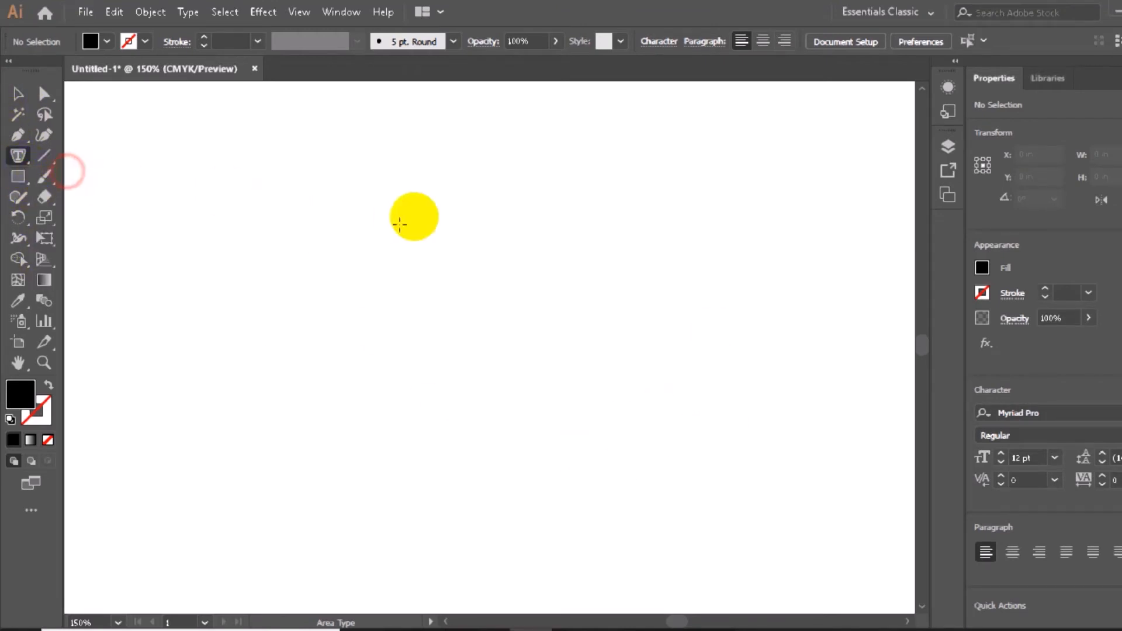
mouse_move(305, 191)
mouse_down()
mouse_move(558, 473)
mouse_move(519, 506)
mouse_up()
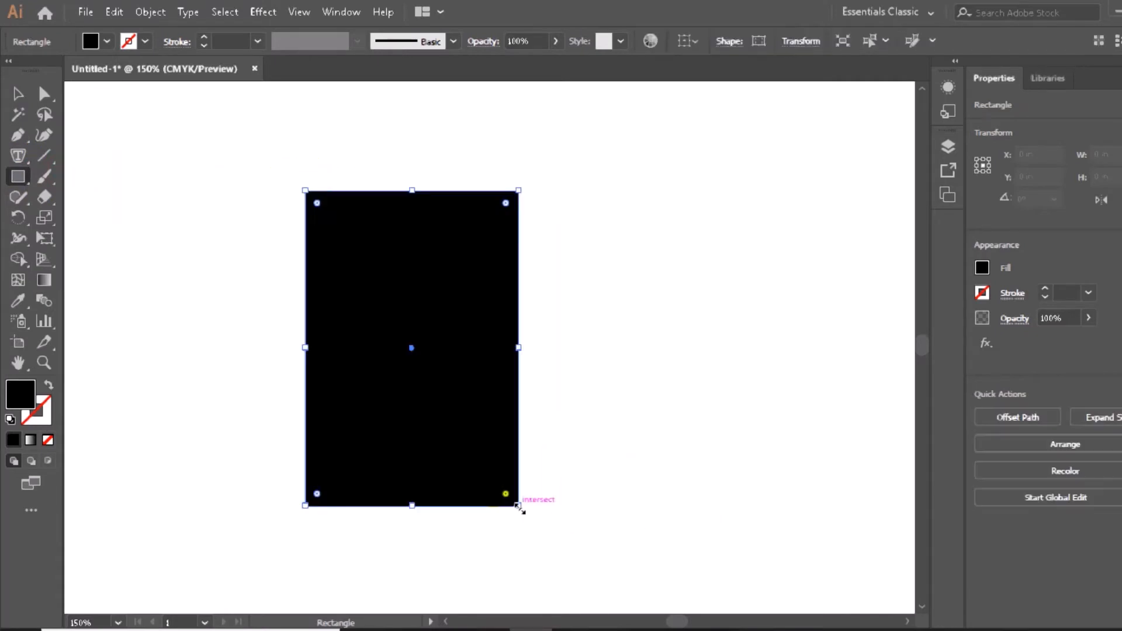
click(18, 156)
drag(19, 168, 76, 156)
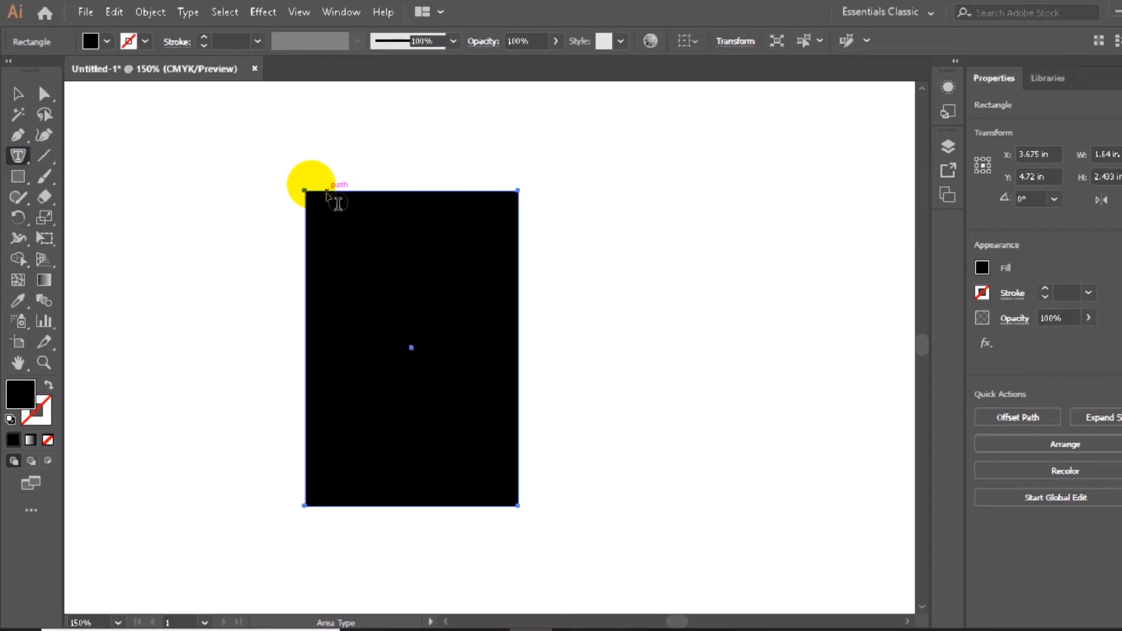
click(338, 203)
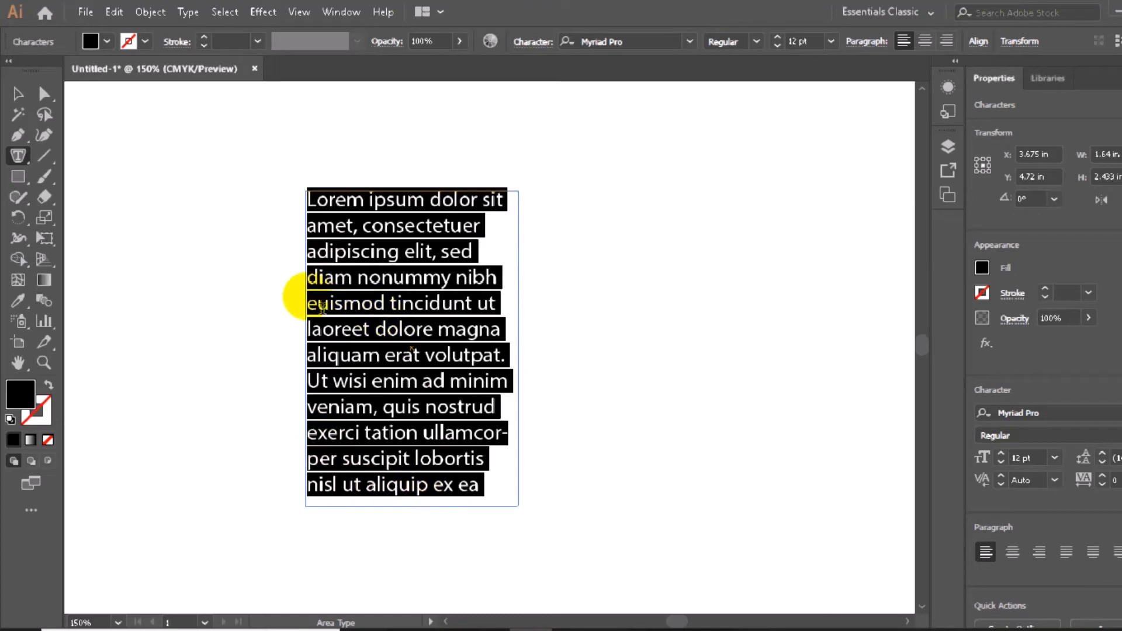
- Finish editing the area type and delete its frame
click(21, 154)
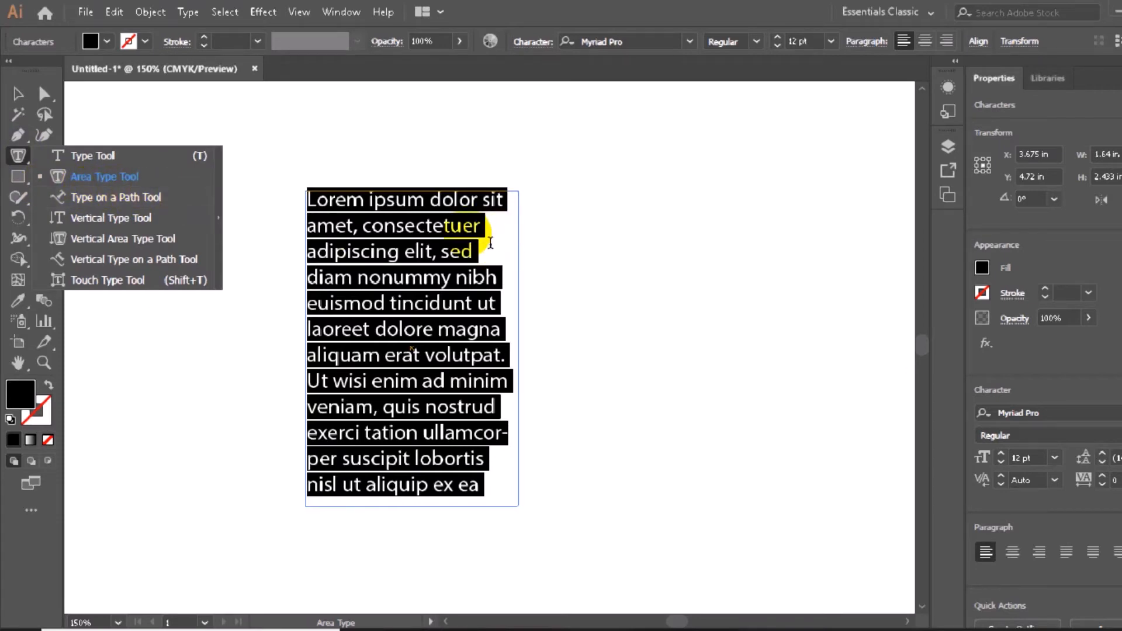
key(Escape)
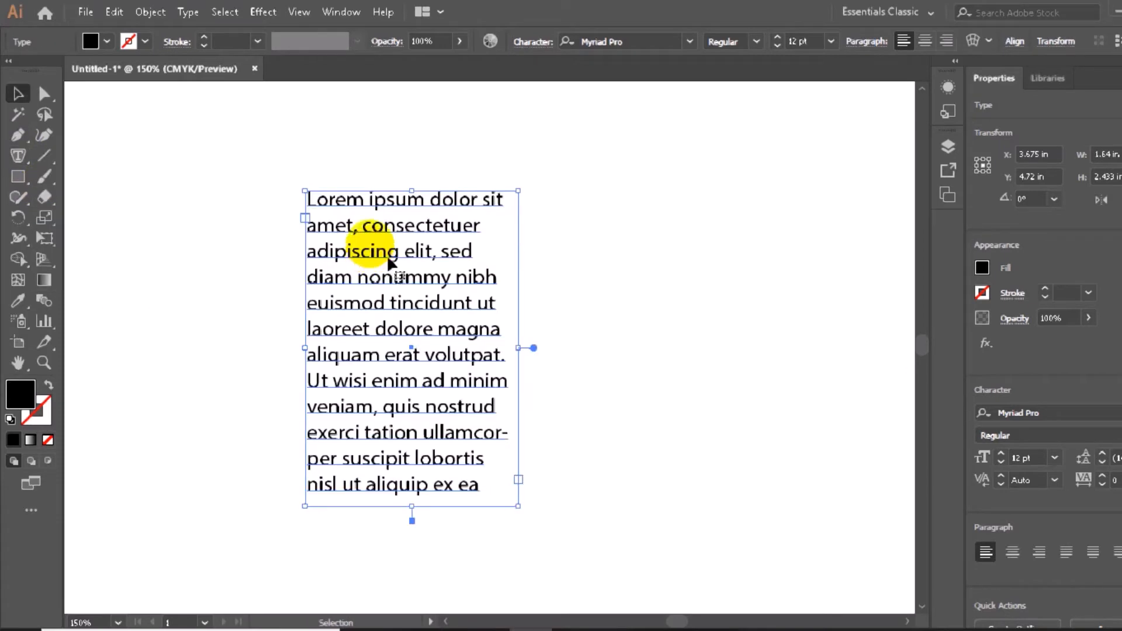
key(Delete)
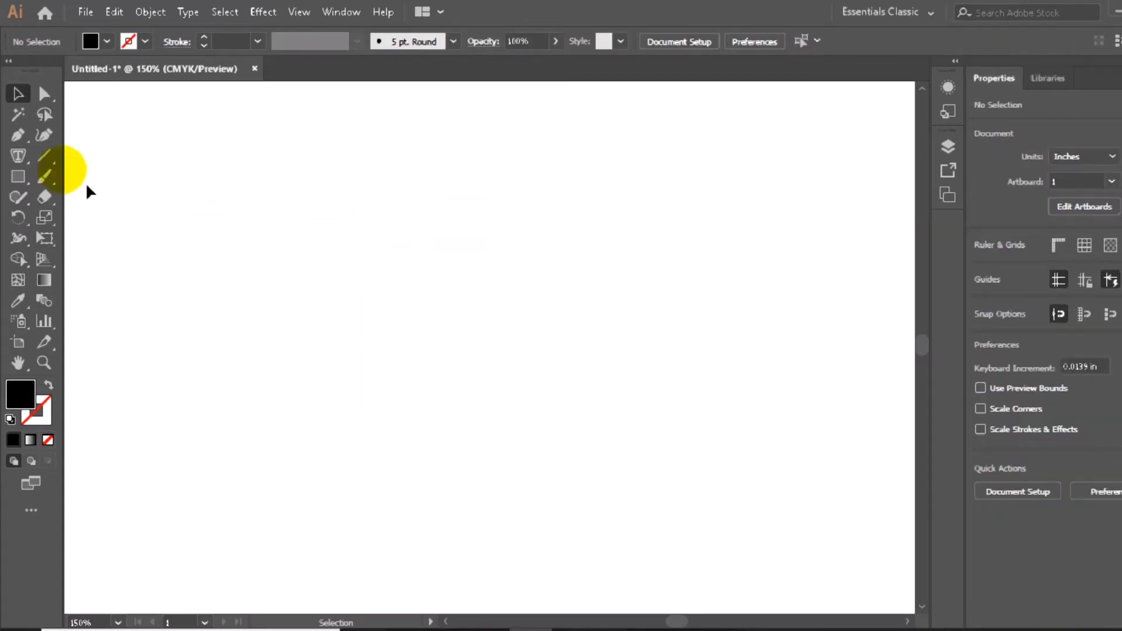
click(18, 156)
click(97, 198)
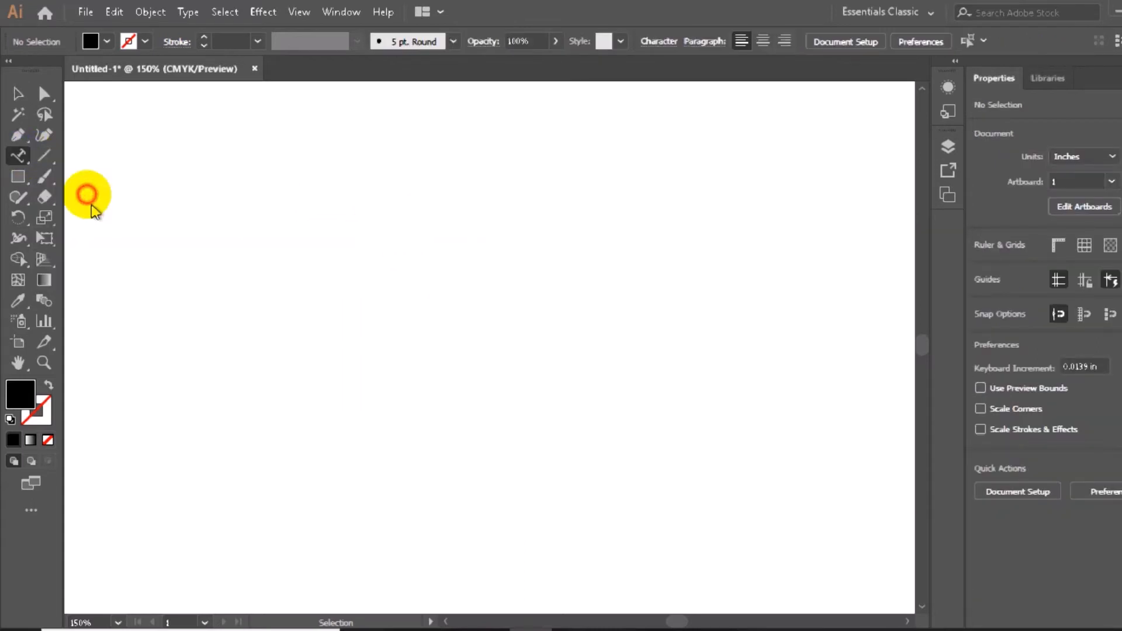
click(19, 179)
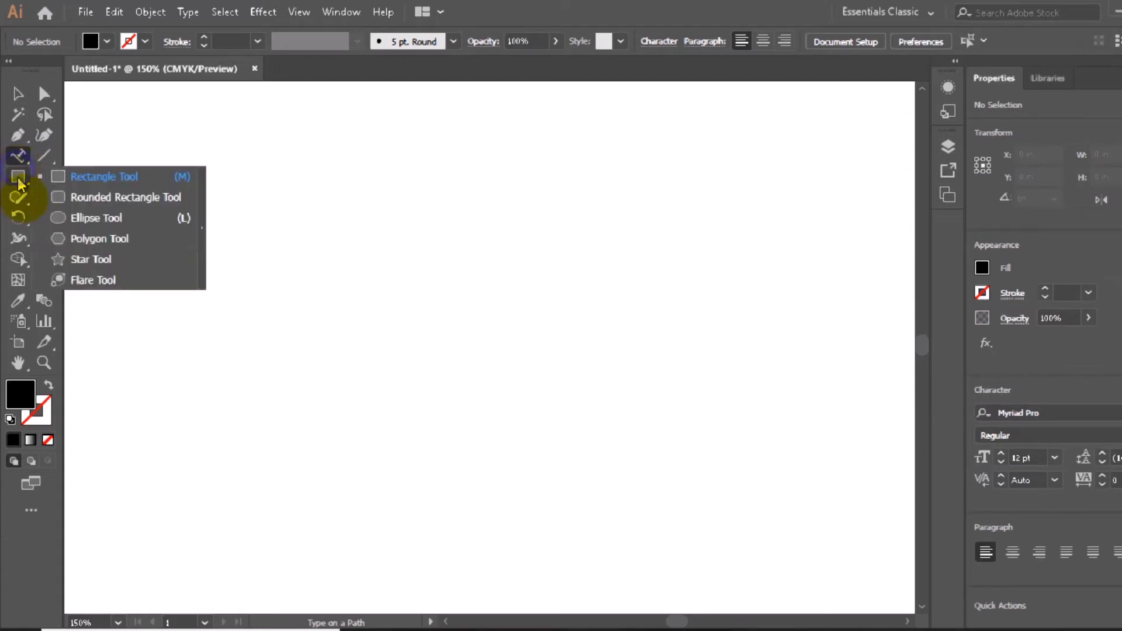
click(43, 136)
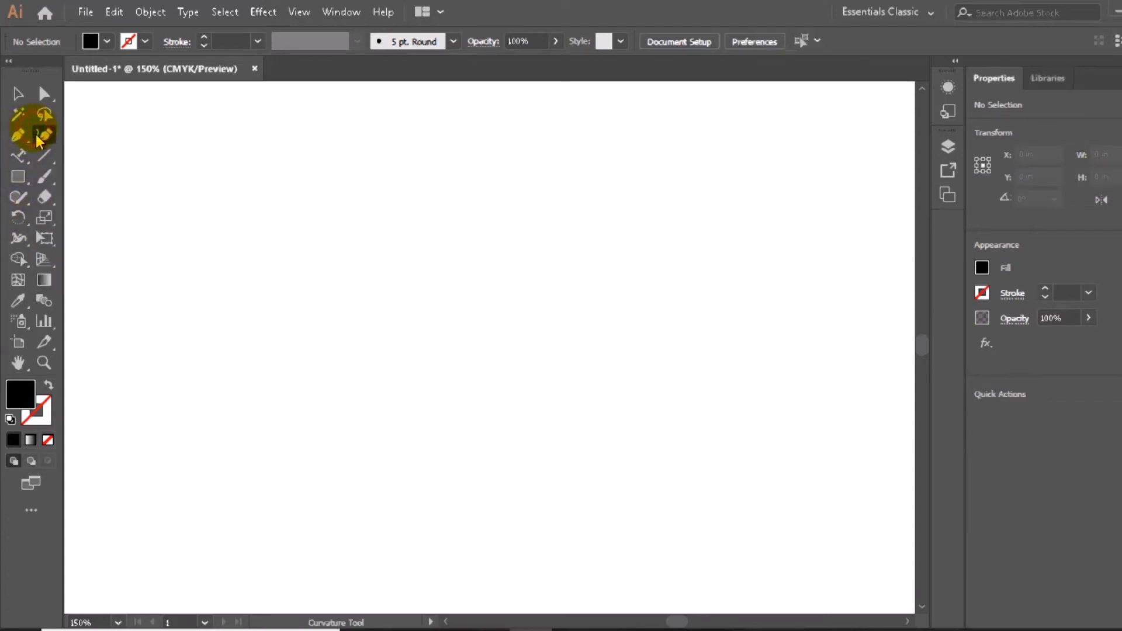
click(237, 339)
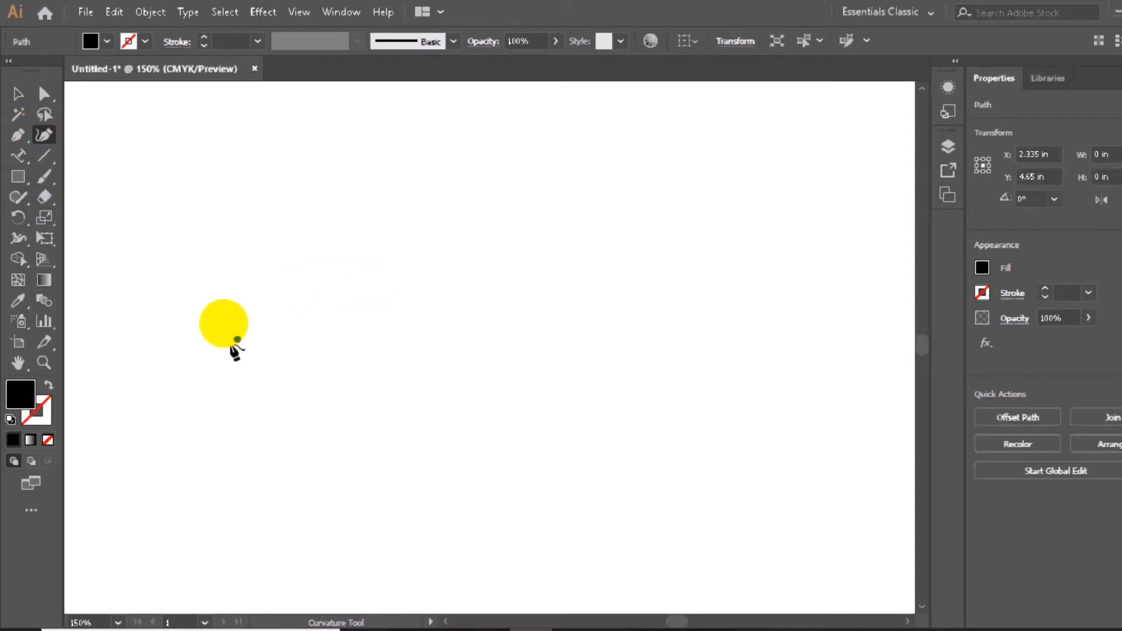
key(Escape)
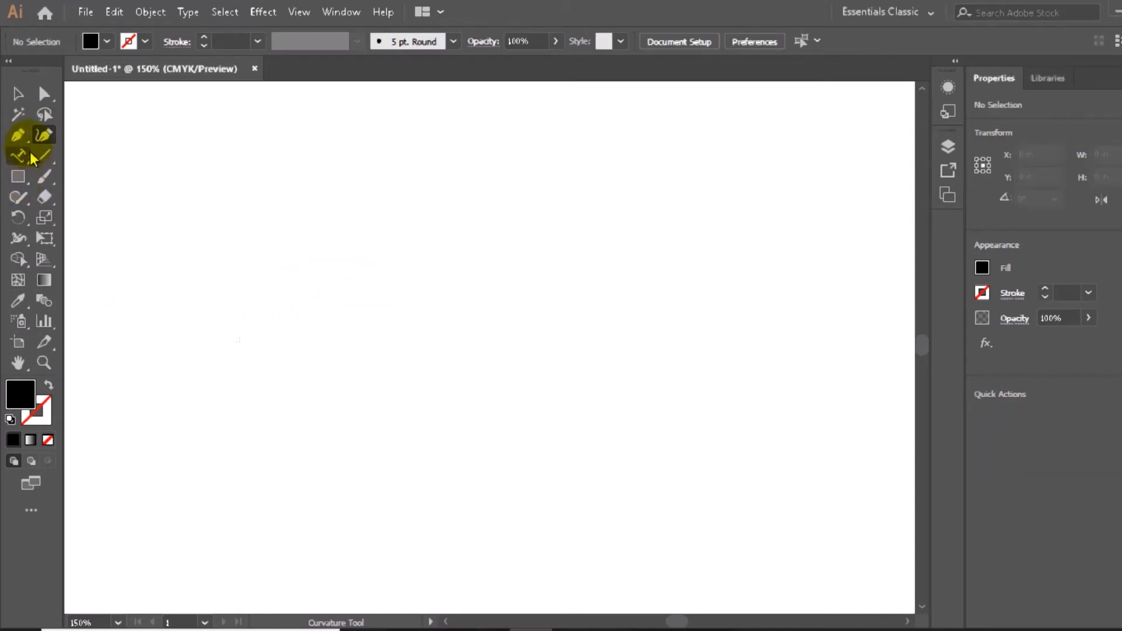
- Draw an open four-point Pen path about 4.54 in wide, curved then zigzag, and swap its fill and stroke to leave a black outline
click(17, 135)
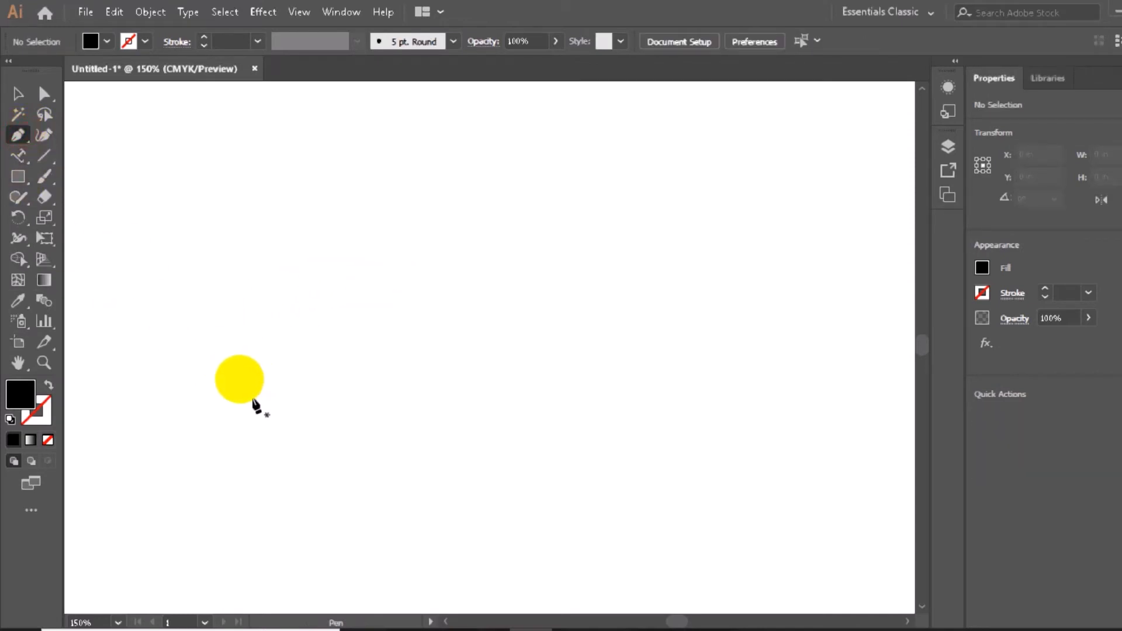
drag(250, 398, 432, 301)
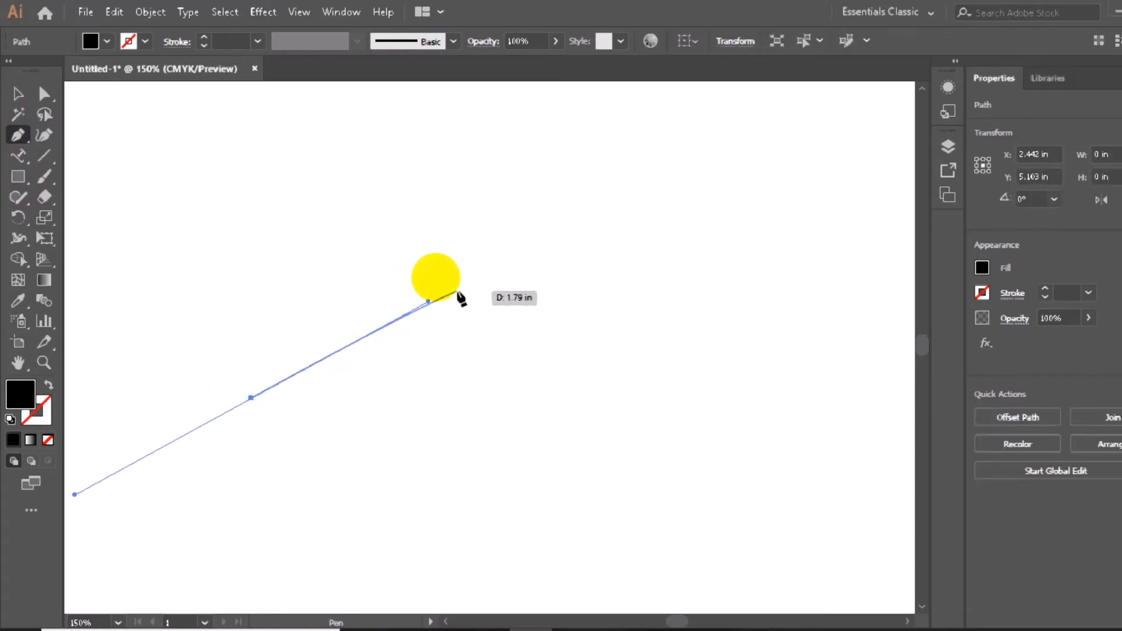
drag(503, 304, 507, 309)
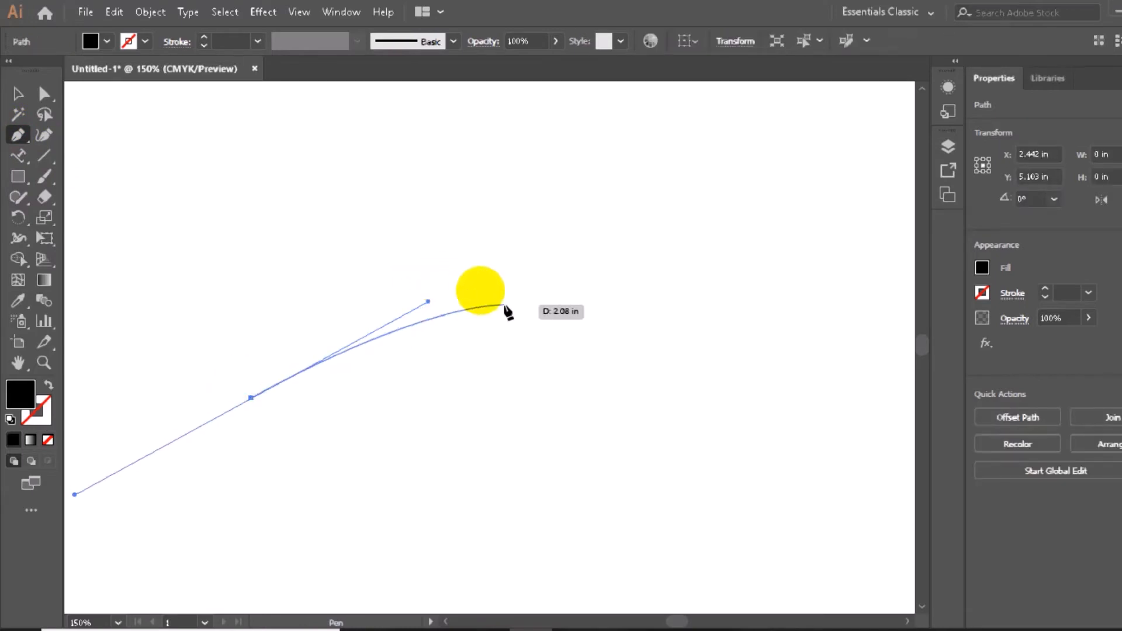
click(662, 365)
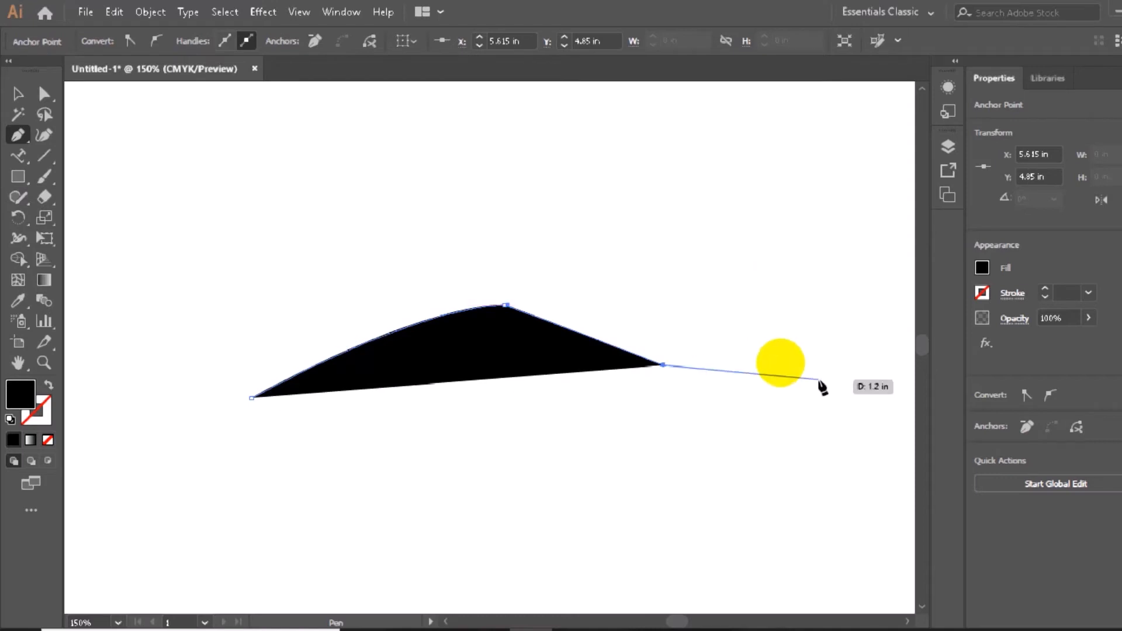
click(841, 329)
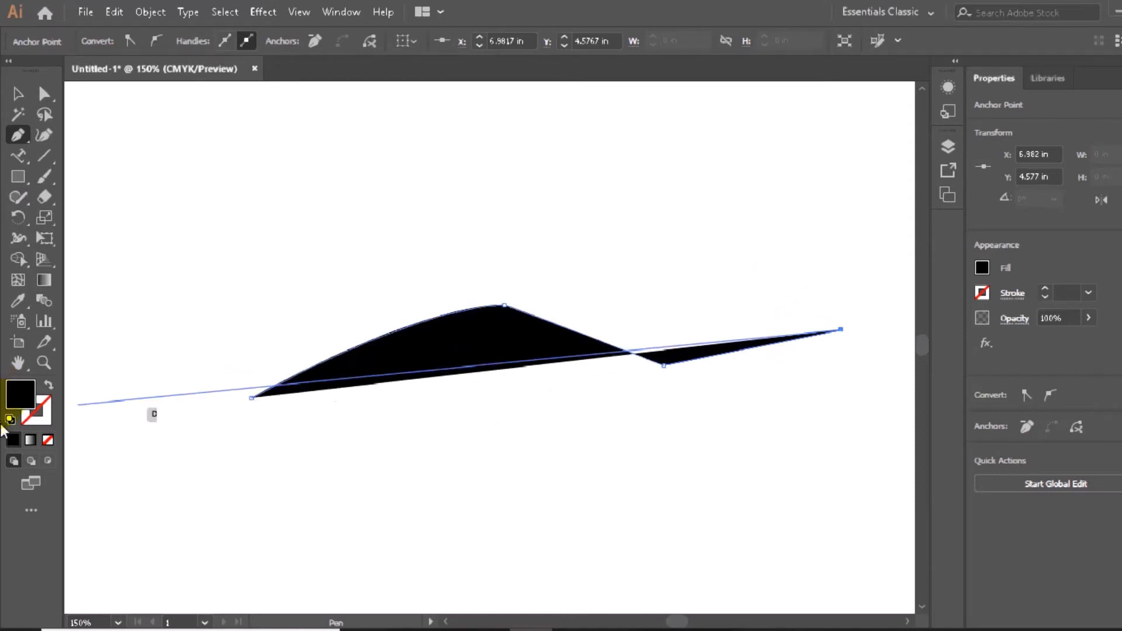
click(52, 389)
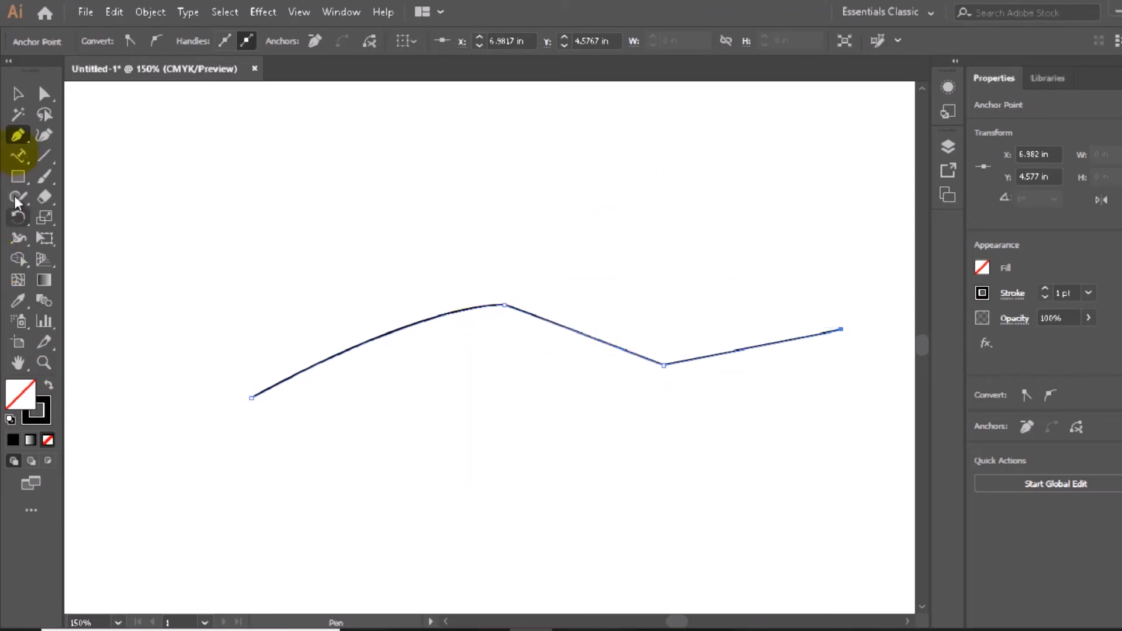
- Run placeholder text along the wavy path with the Type on a Path tool, starting near the path's left end
drag(20, 162, 75, 213)
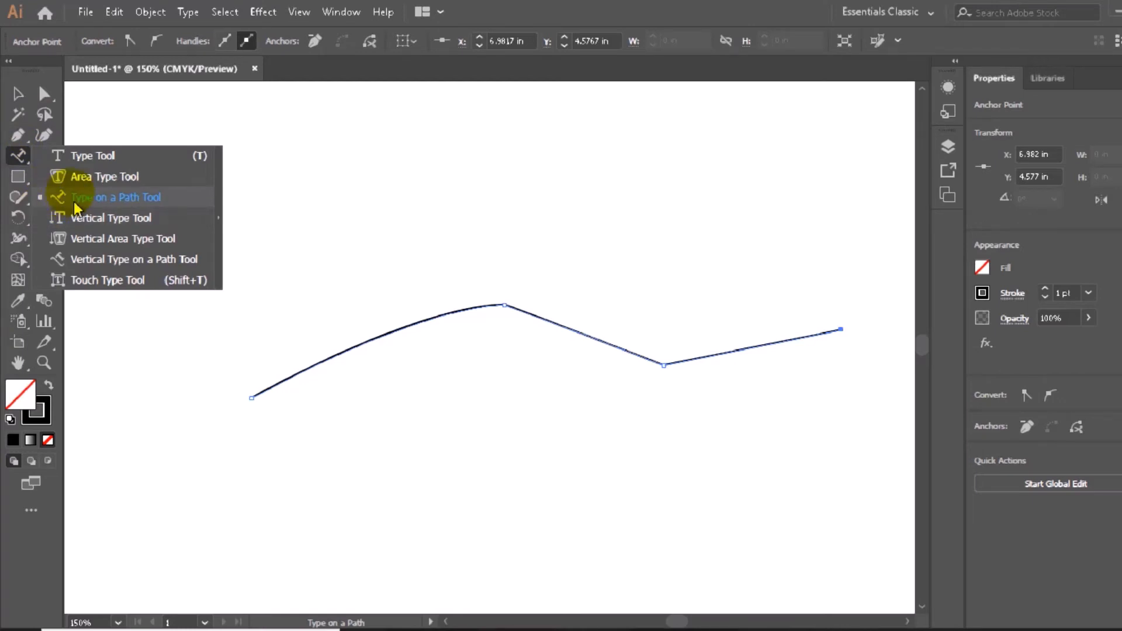
drag(75, 204, 76, 201)
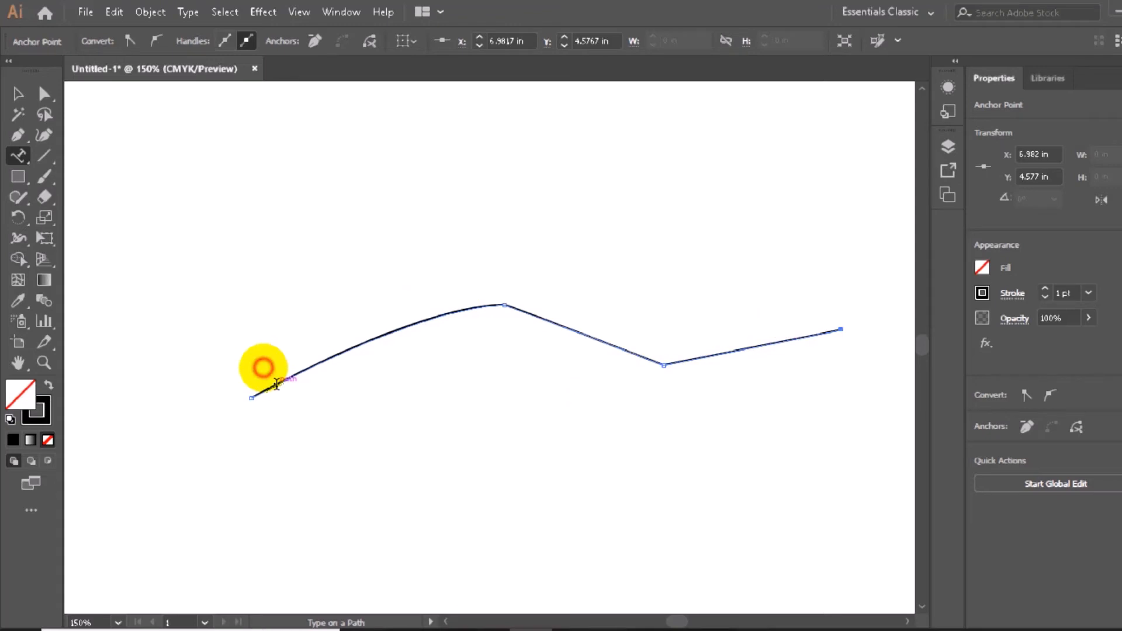
click(276, 384)
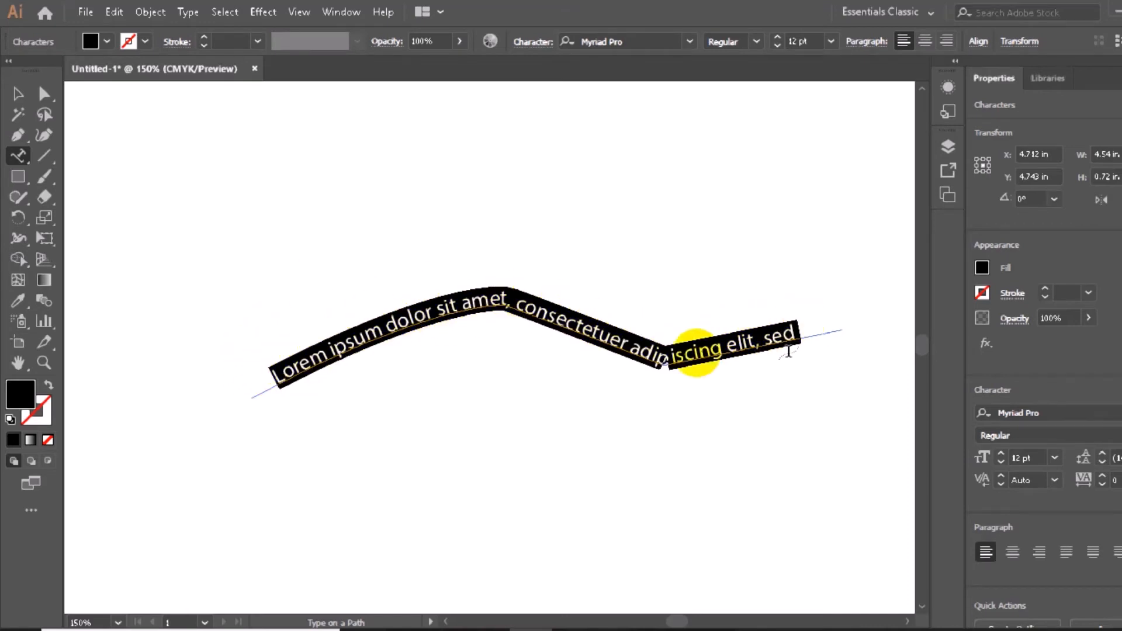
- Draw a vertical type frame of placeholder text about 0.31 in wide and 2.83 in high, left of the path text
click(22, 161)
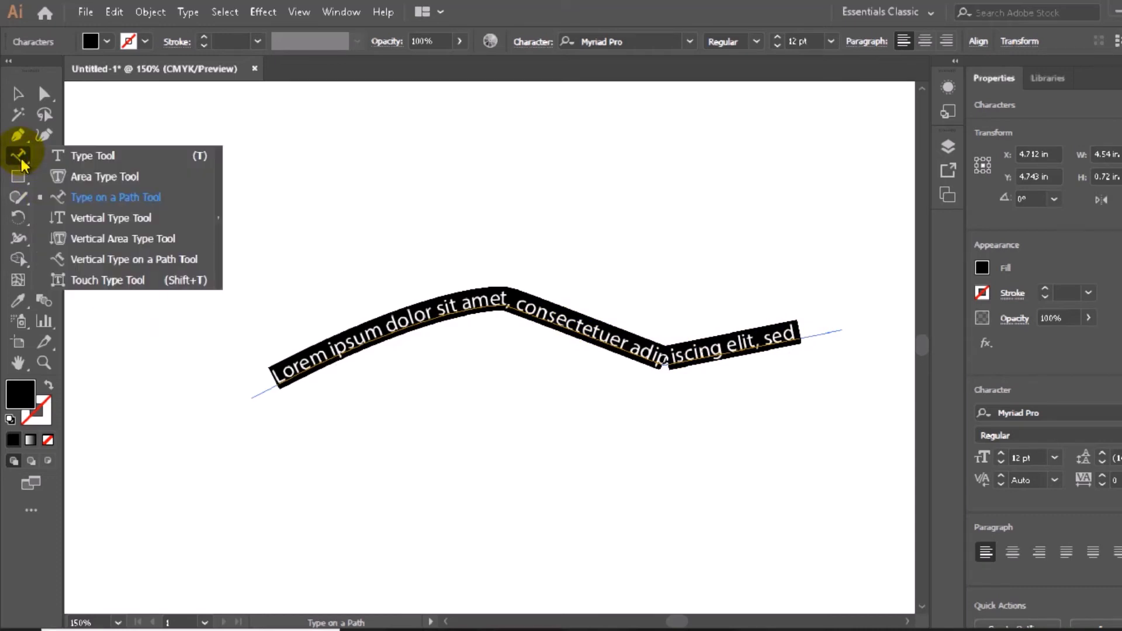
click(88, 220)
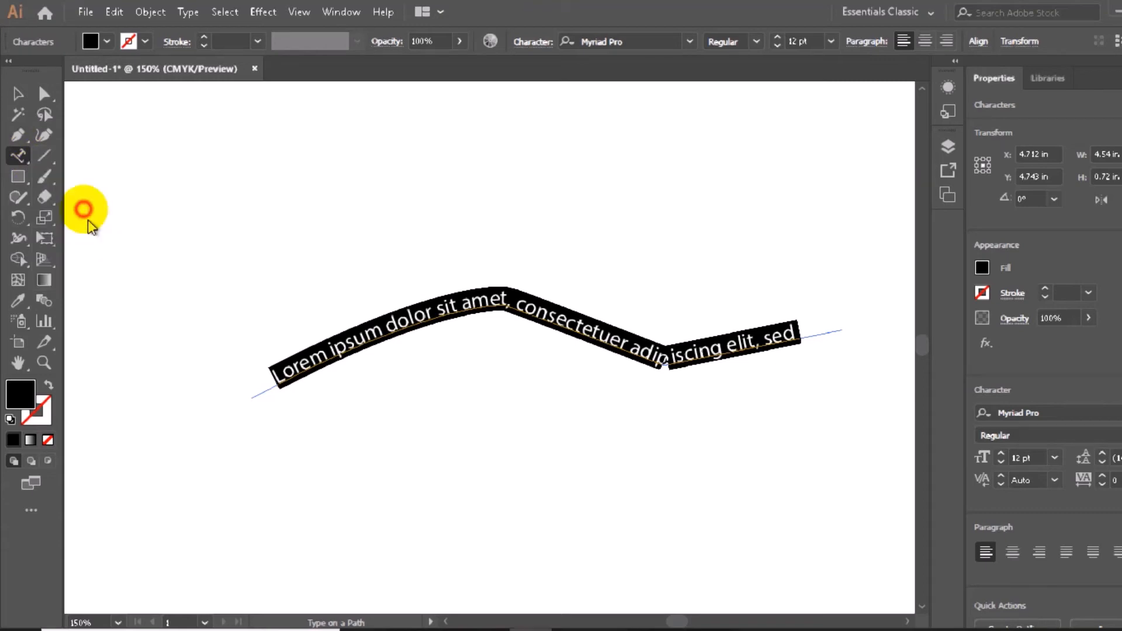
drag(183, 174, 222, 539)
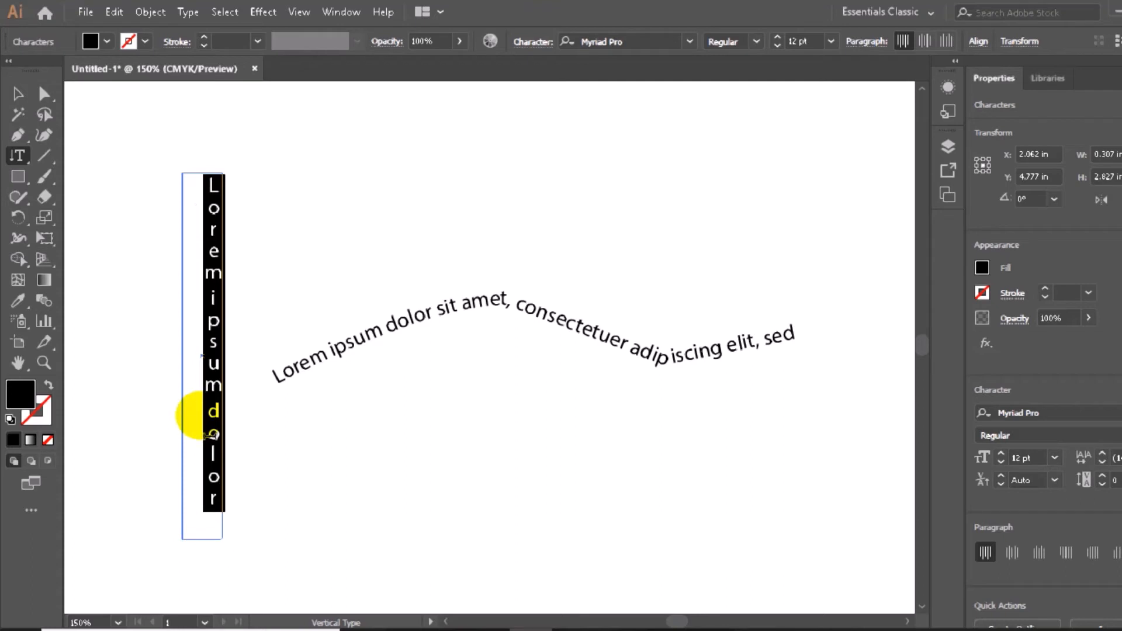
- Clear the vertical type and the path text from the artboard
click(27, 166)
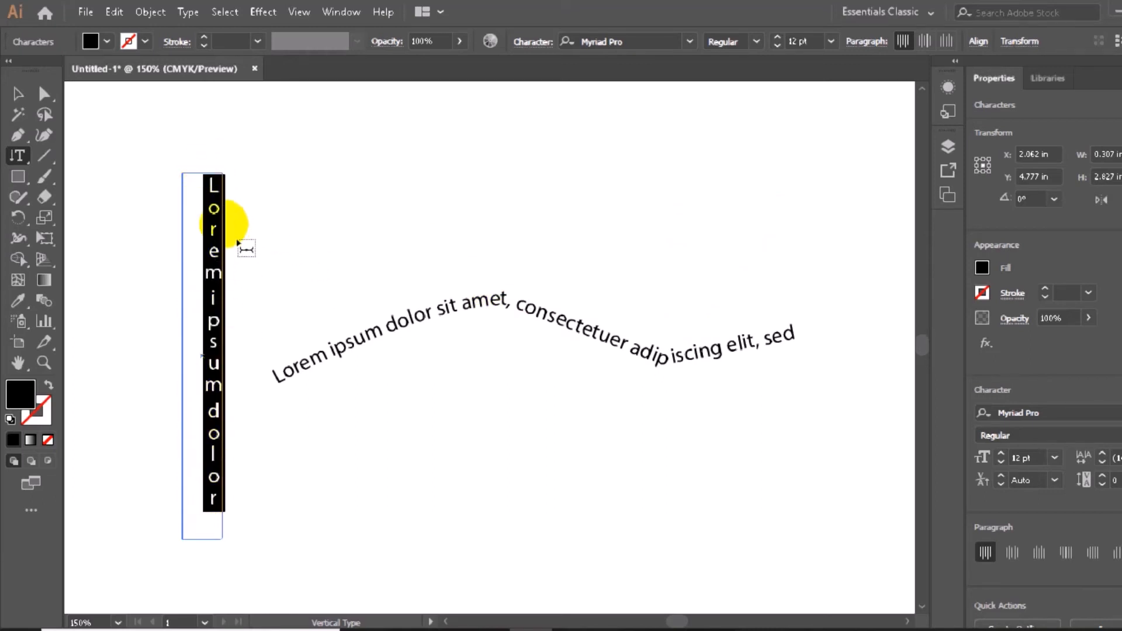
key(BackSpace)
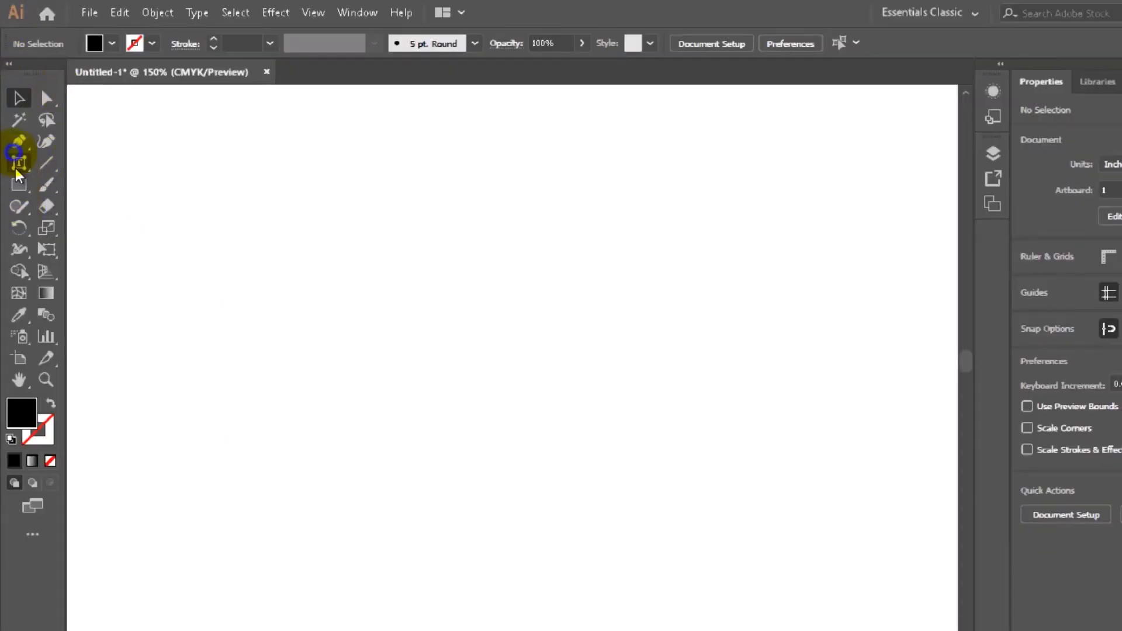
- Draw a closed rectangular Pen path about 3.46 in wide and 1.84 in high with a black fill
click(18, 164)
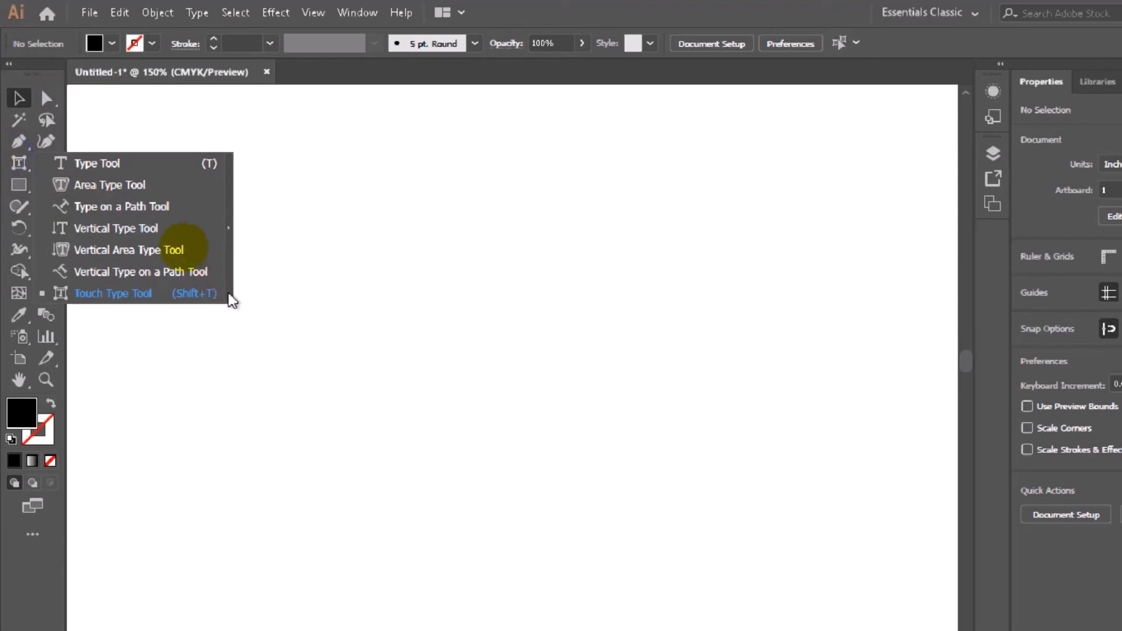
click(155, 253)
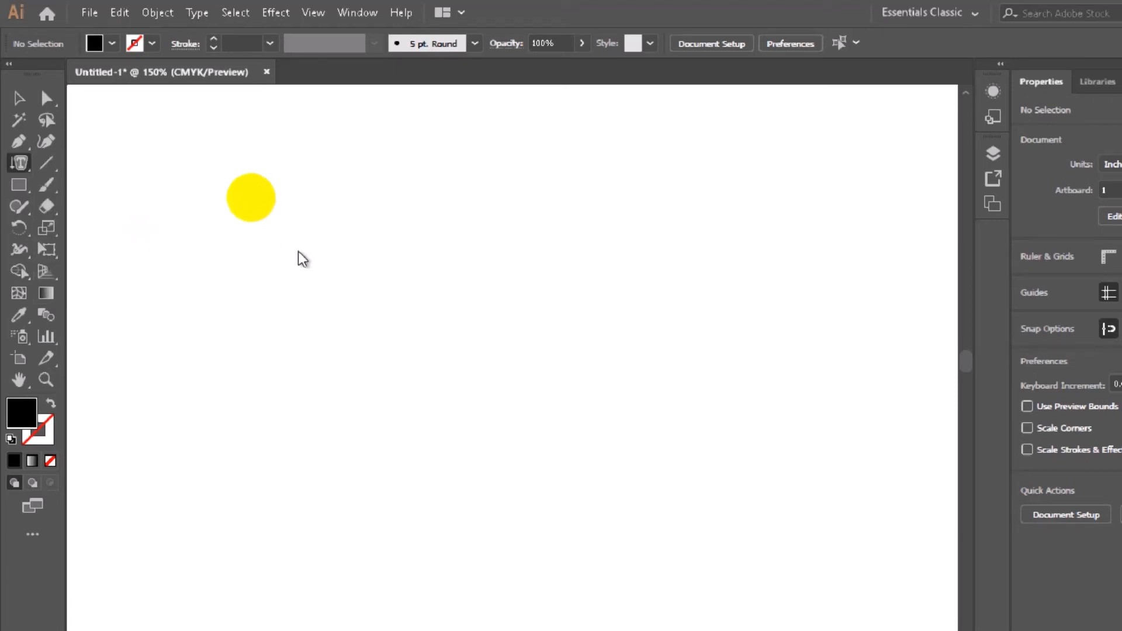
click(15, 144)
click(263, 229)
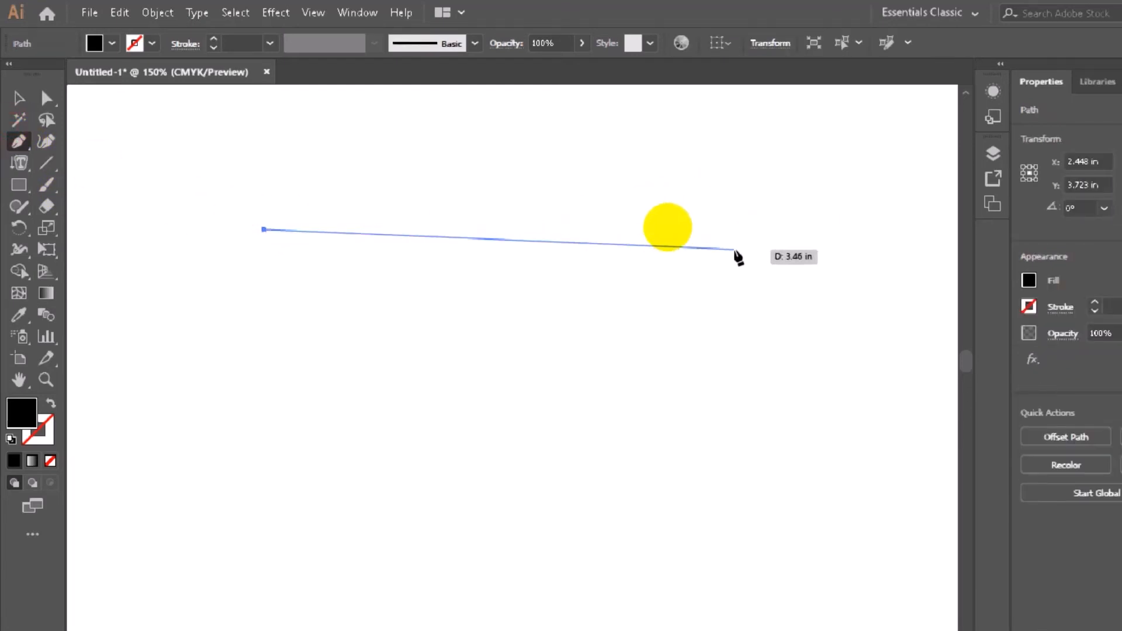
shift+click(735, 230)
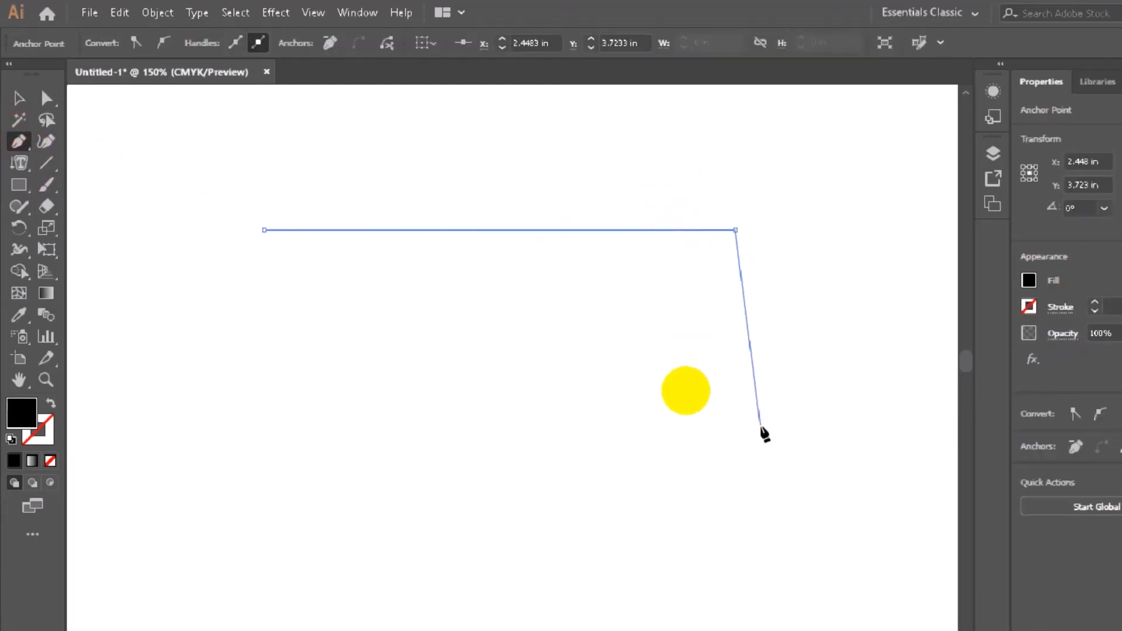
shift+click(735, 480)
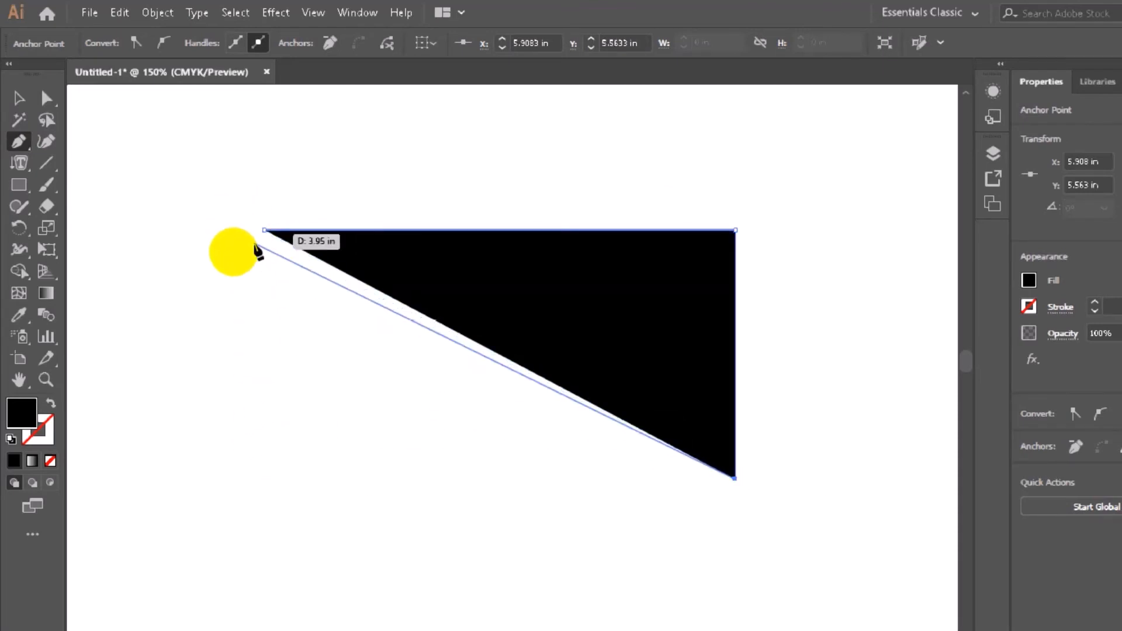
click(264, 480)
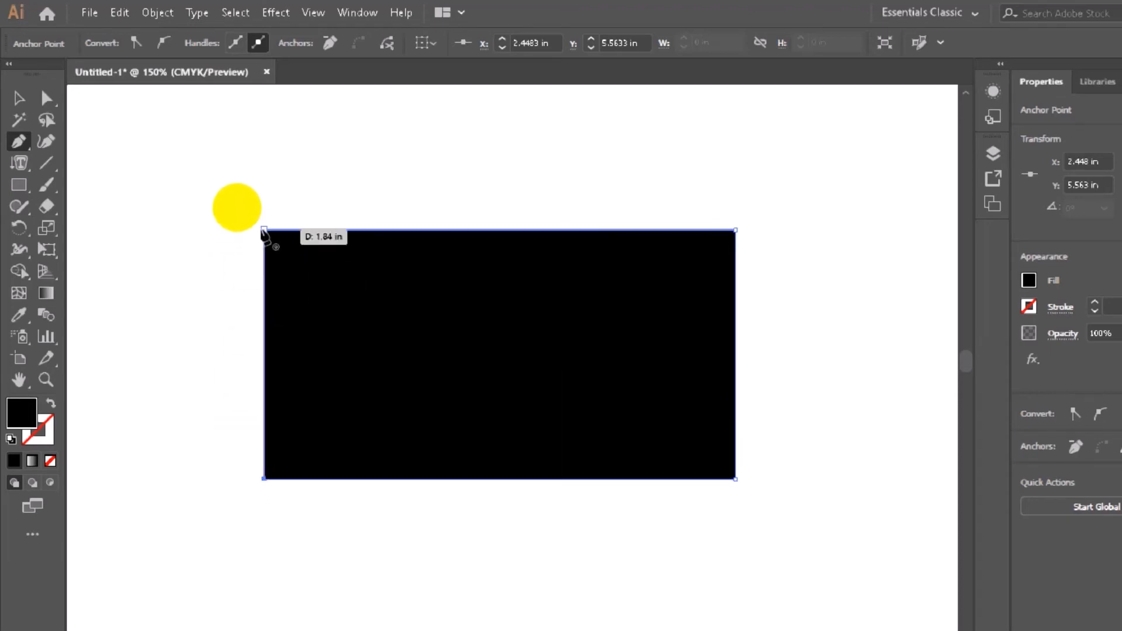
click(264, 231)
- Fill the black rectangle with vertical placeholder text using the Vertical Area Type tool on its top edge
drag(264, 230, 118, 259)
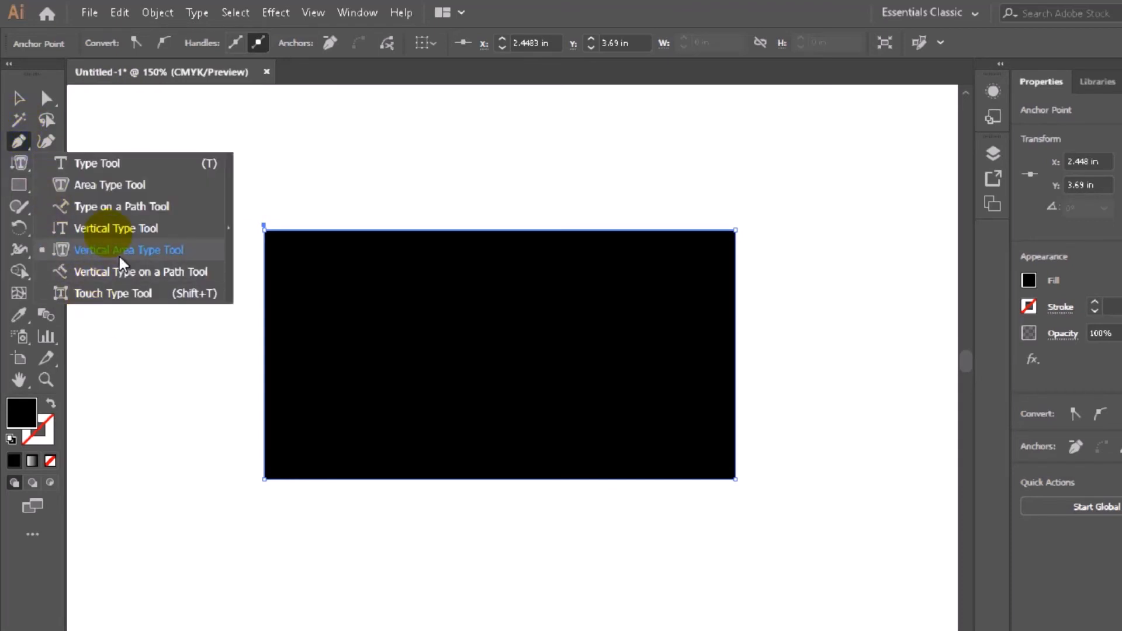
click(314, 231)
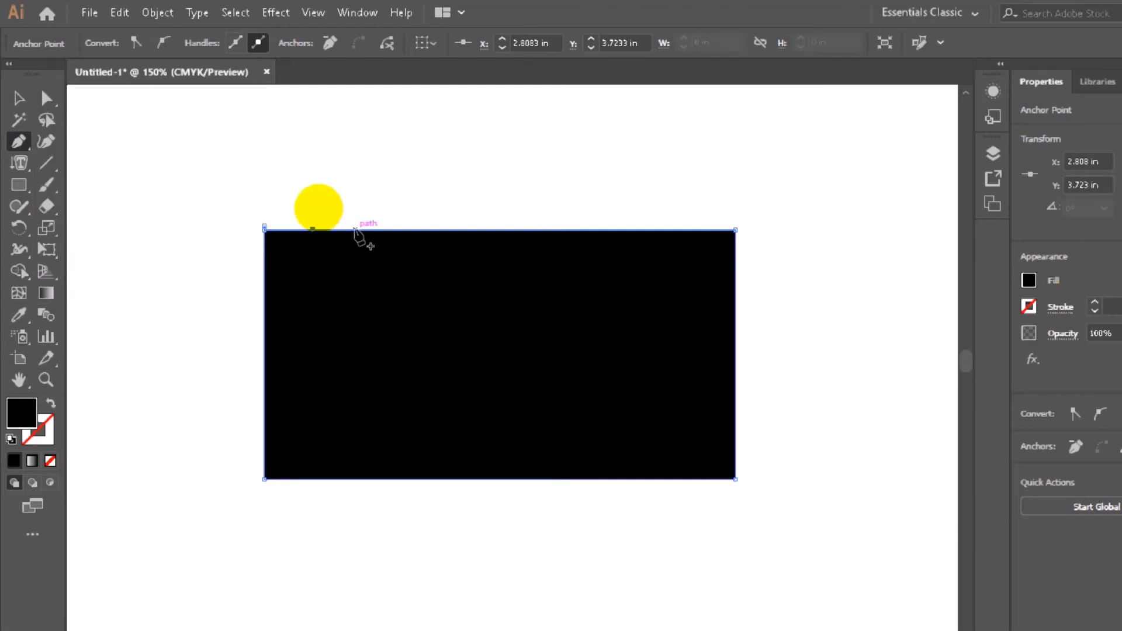
click(19, 163)
click(145, 253)
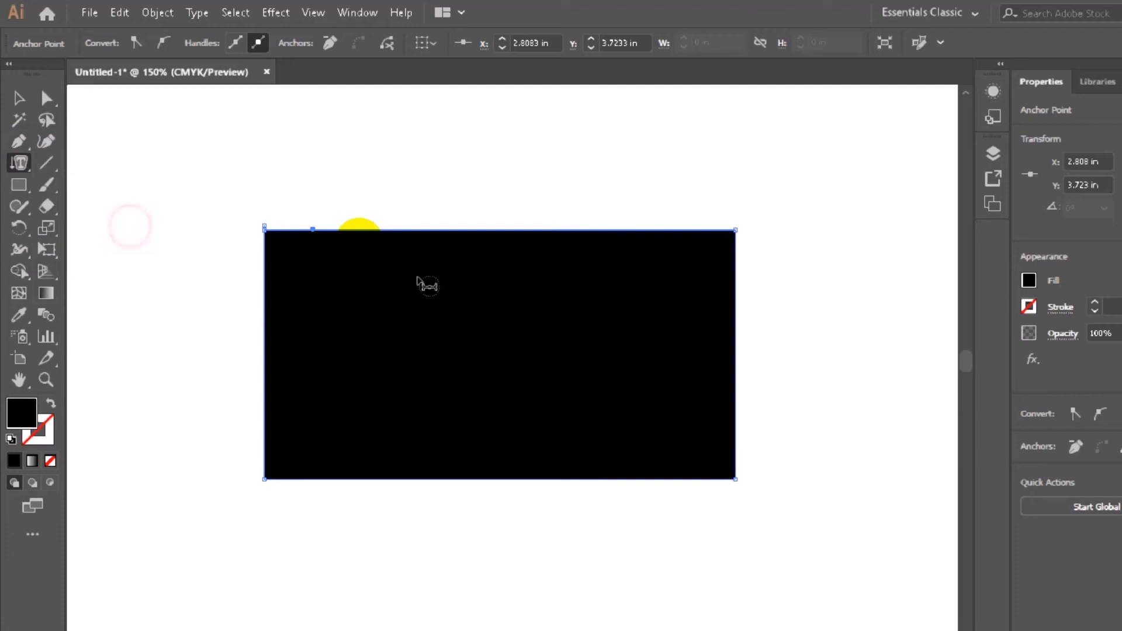
click(372, 231)
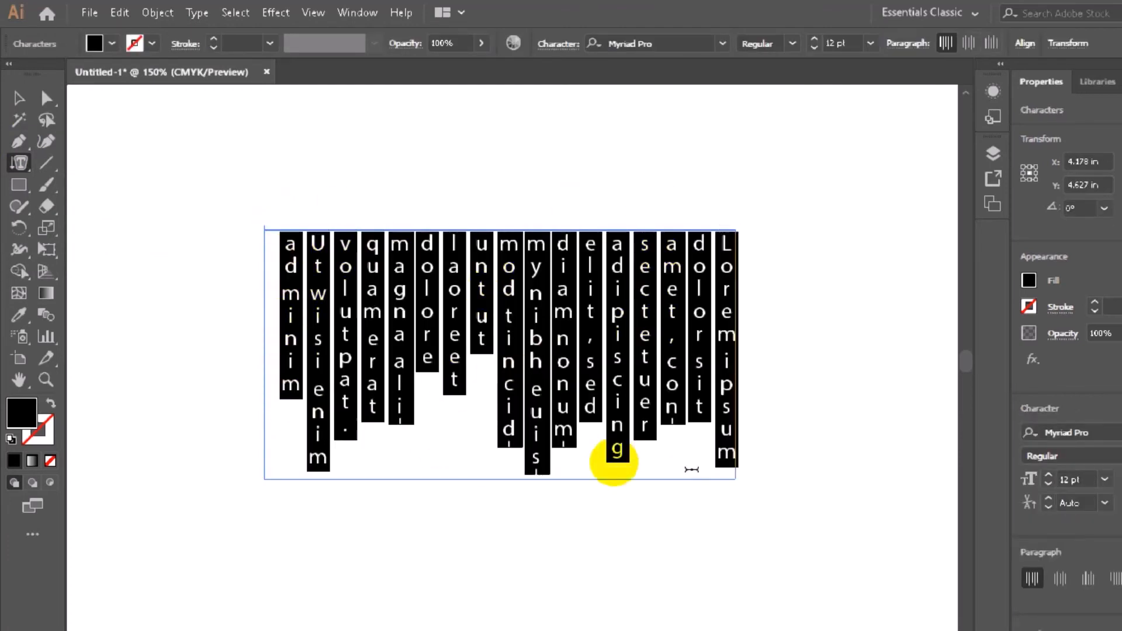
- Undo the vertical area text to return to the plain rectangular path
click(19, 164)
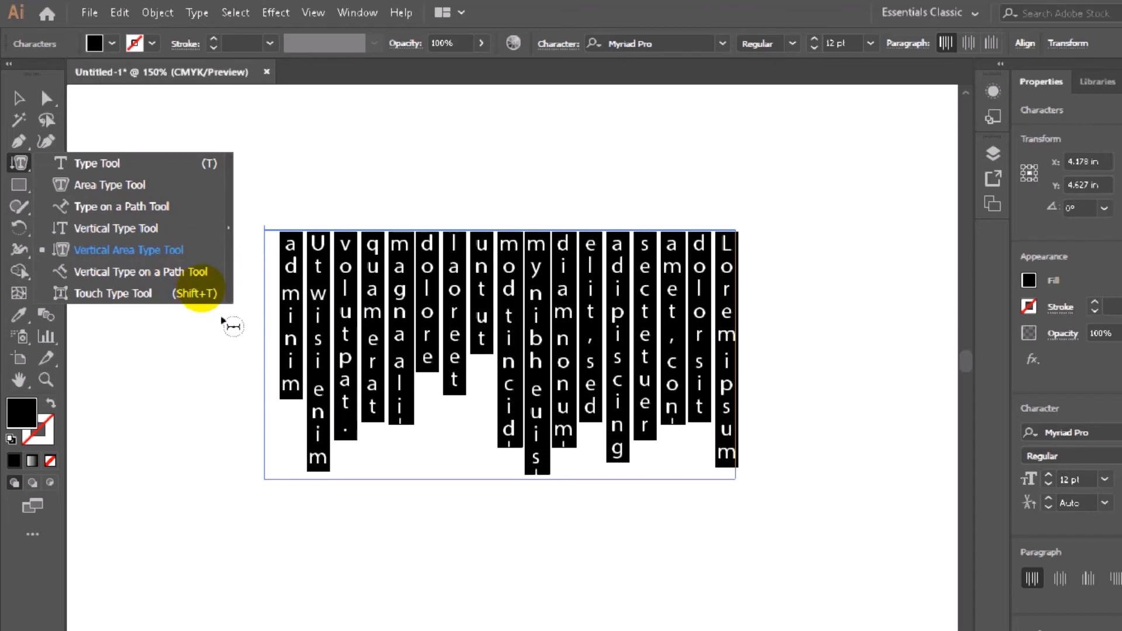
click(306, 151)
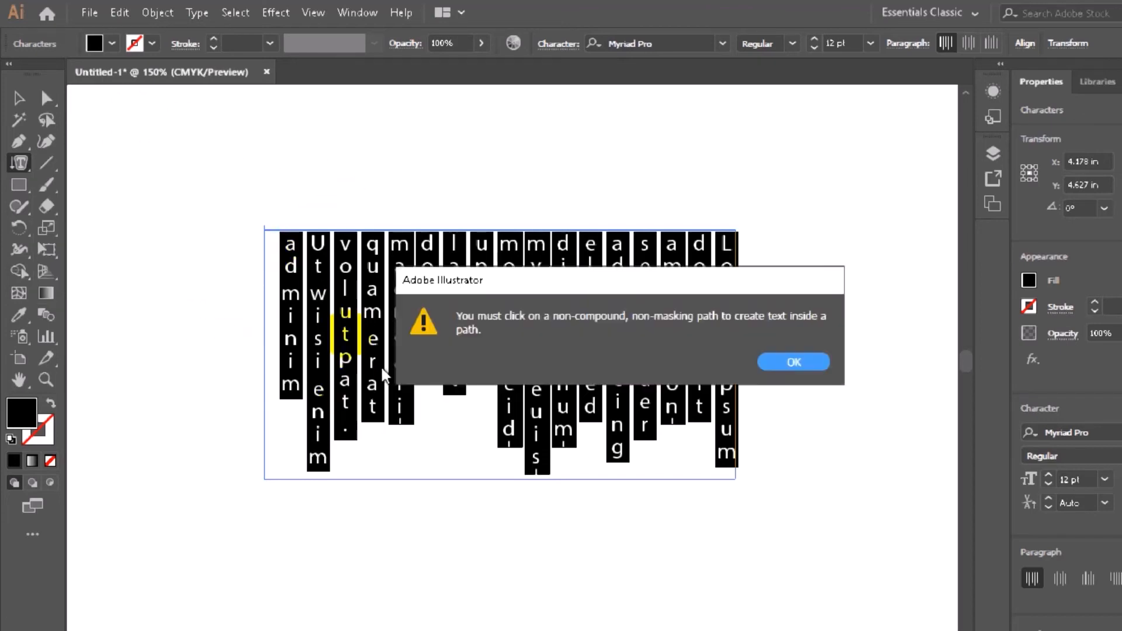
click(786, 362)
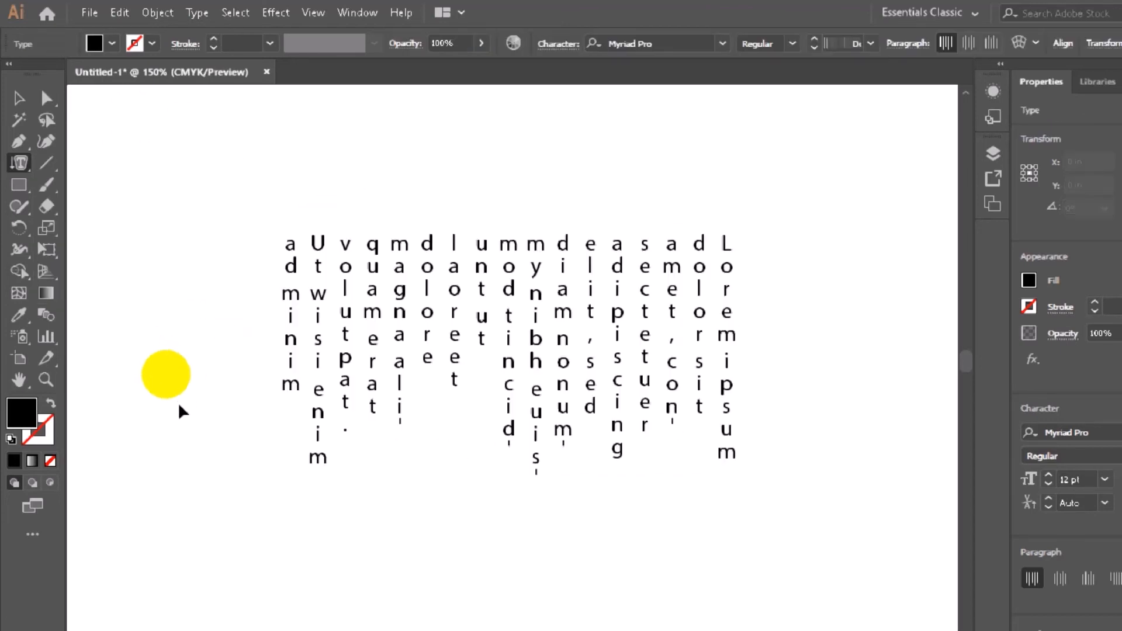
key(ctrl+z)
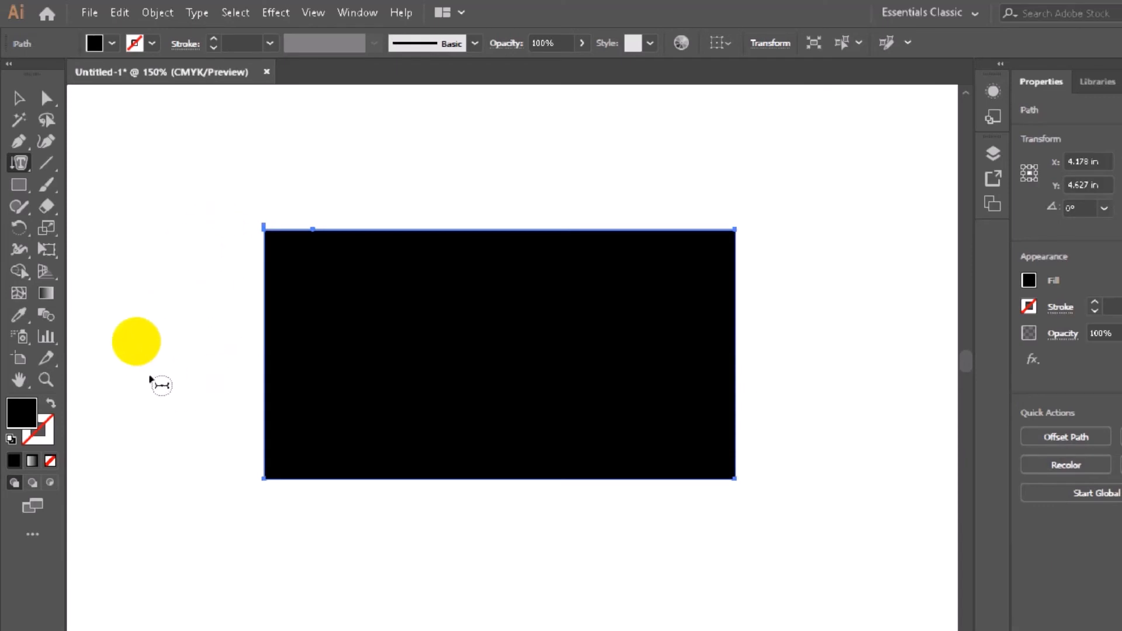
- Swap the rectangle's fill and stroke, and start Vertical Type on a Path near the top of its left edge
click(51, 401)
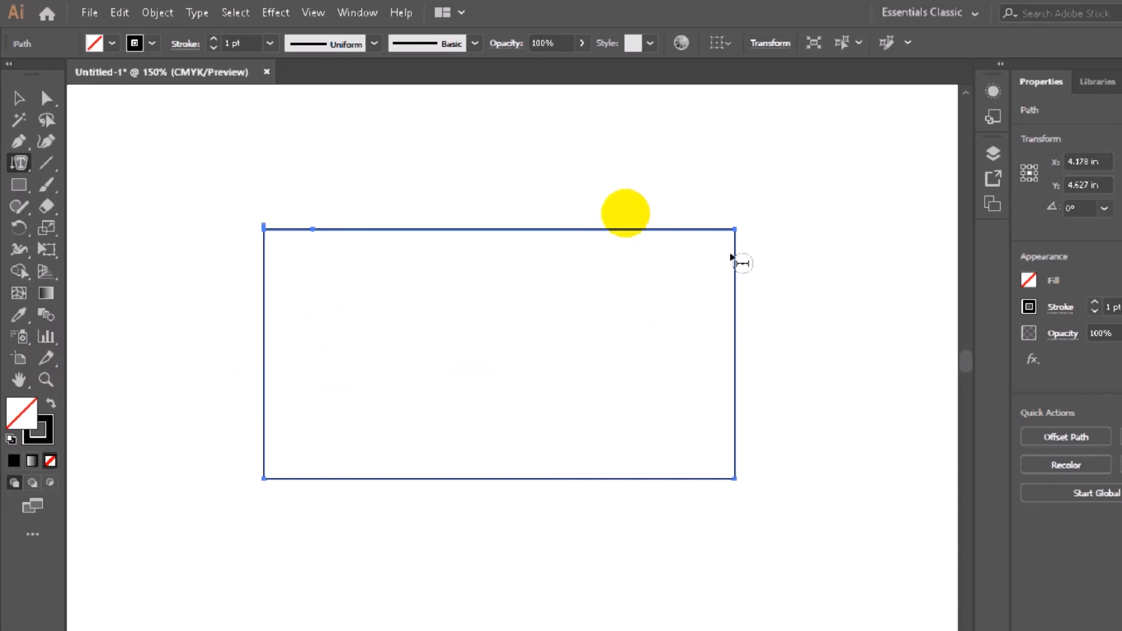
click(14, 166)
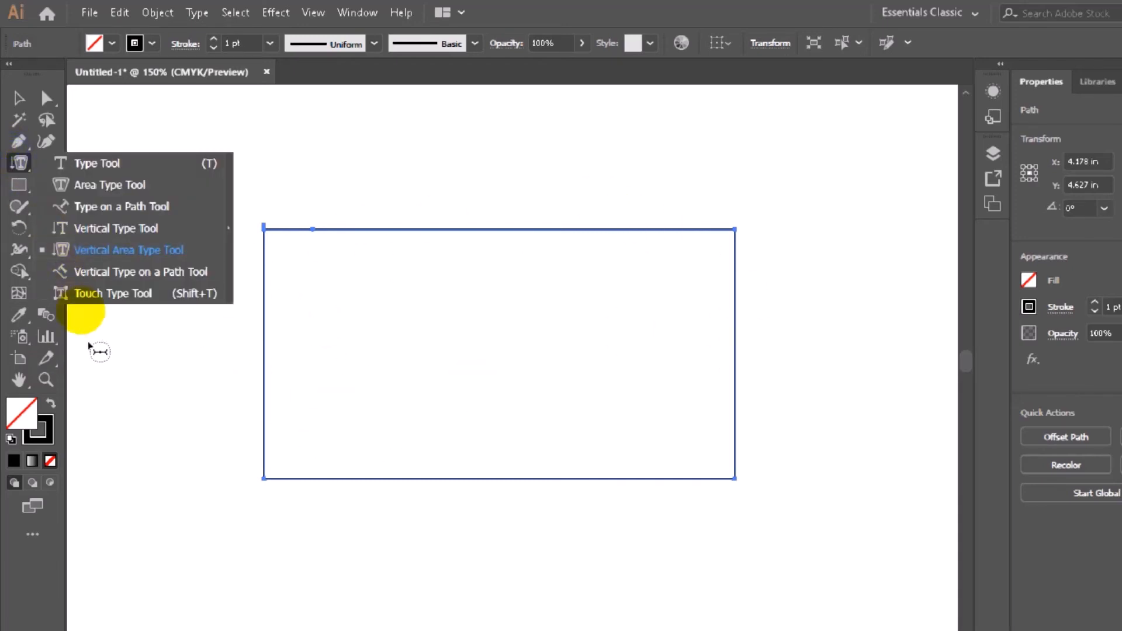
click(124, 272)
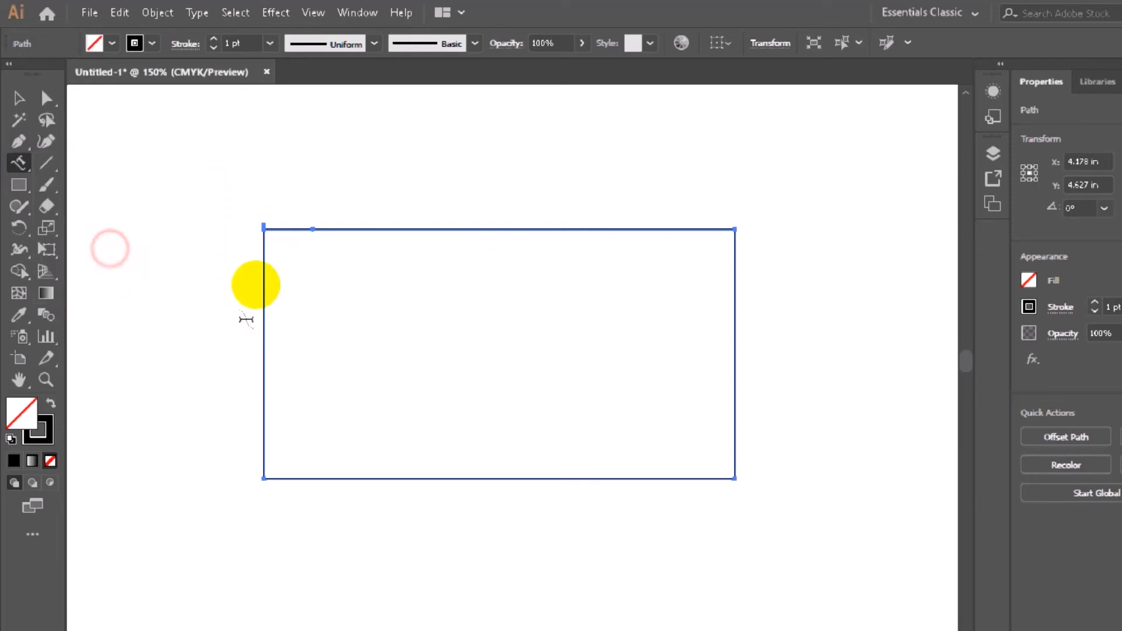
click(263, 259)
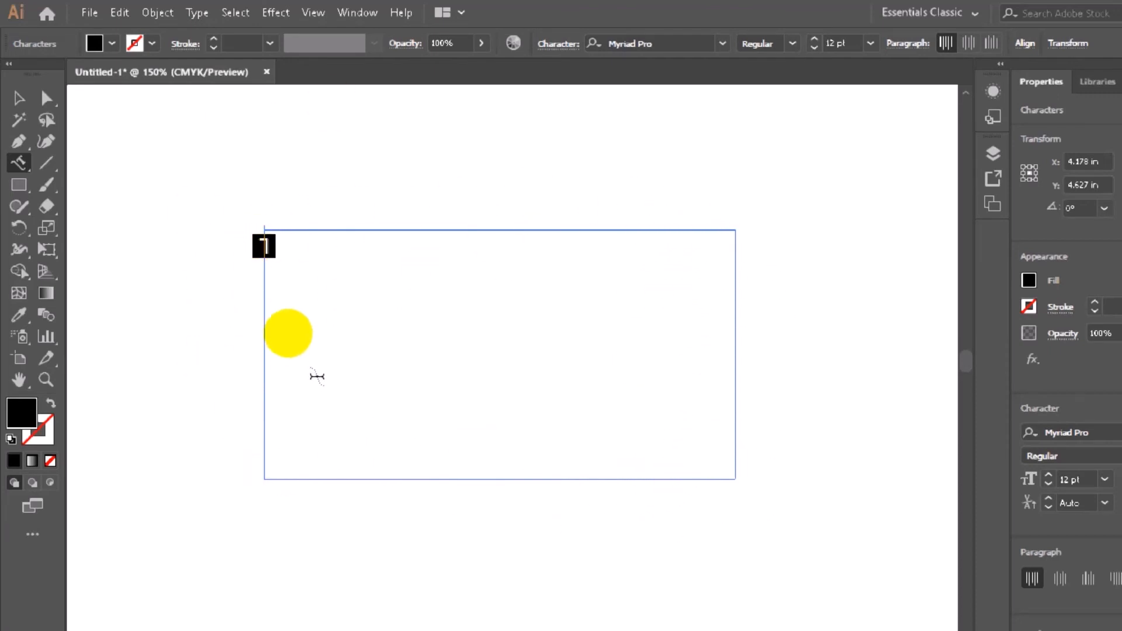
- Delete the path text and draw a black rectangle centred at about X 3.84 in, Y 4.43 in
click(19, 98)
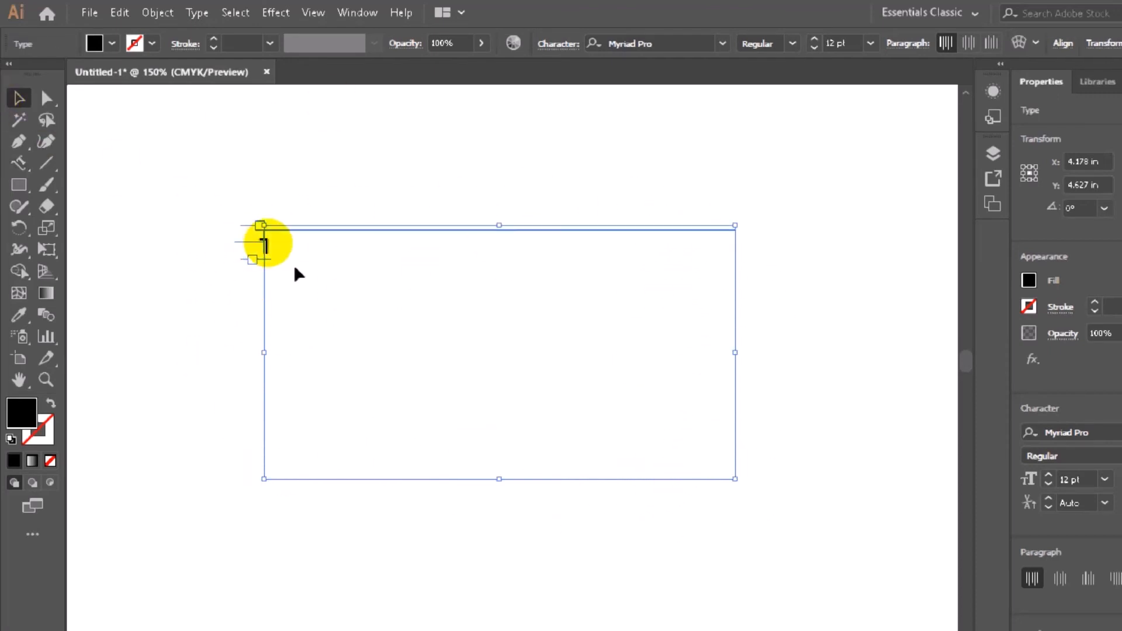
key(Delete)
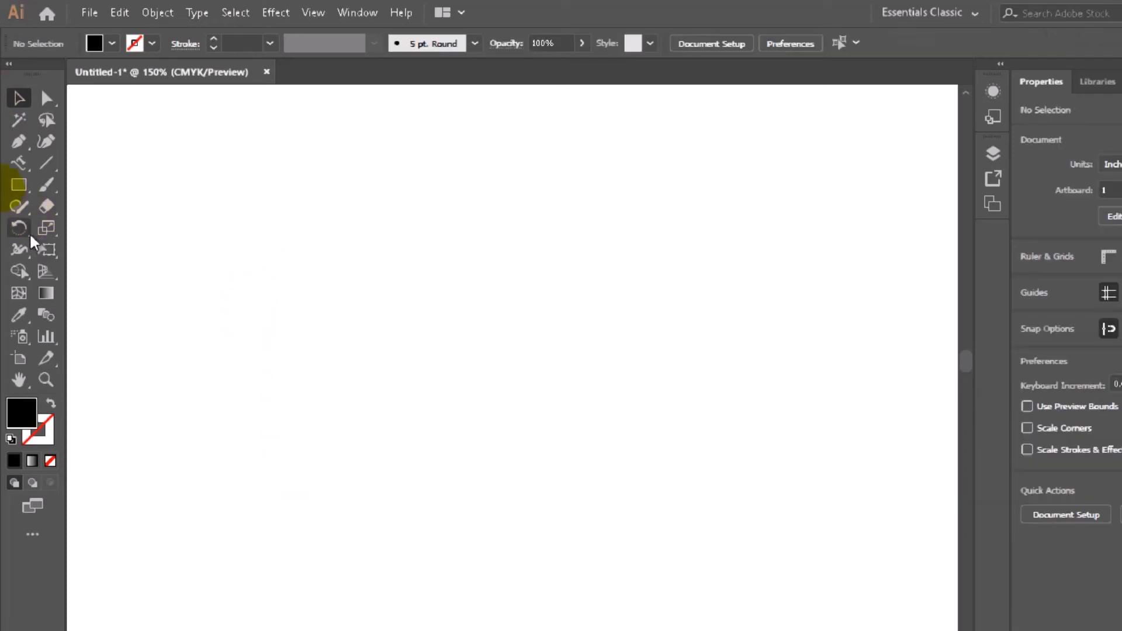
click(18, 184)
click(138, 187)
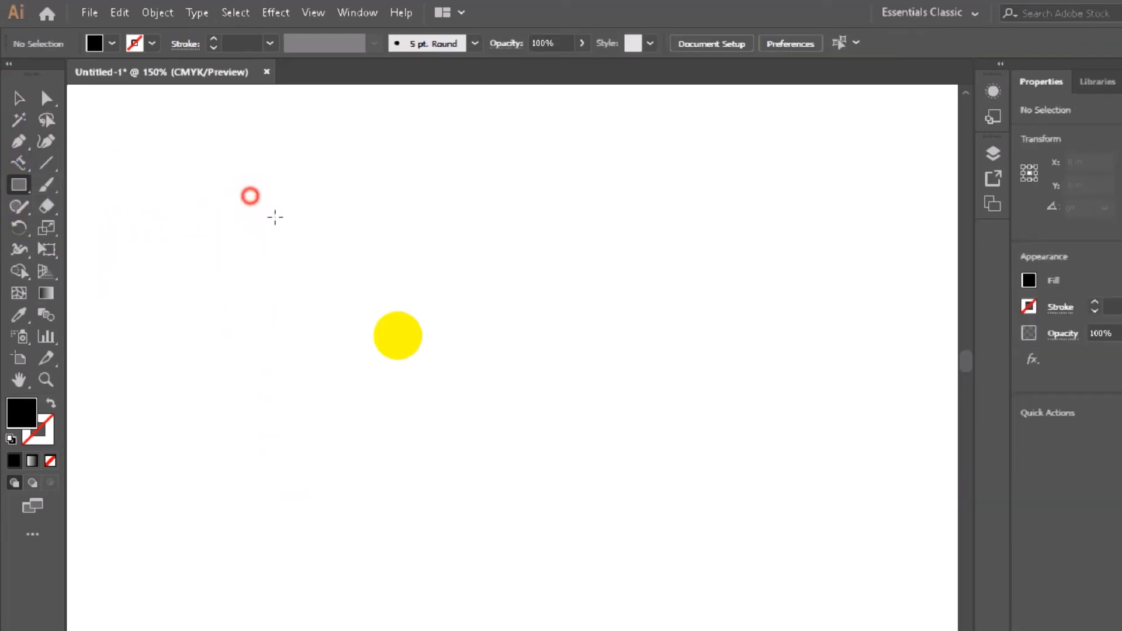
drag(275, 216, 633, 436)
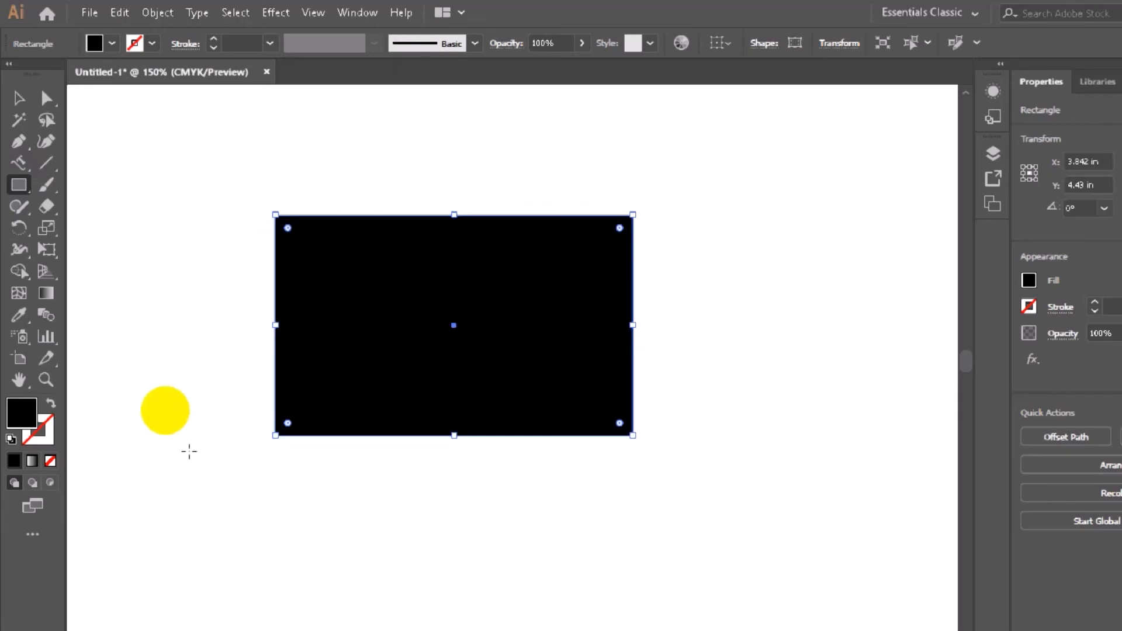
- Run vertical placeholder text around the black rectangle's outline from its top edge, and undo it
click(19, 162)
click(100, 268)
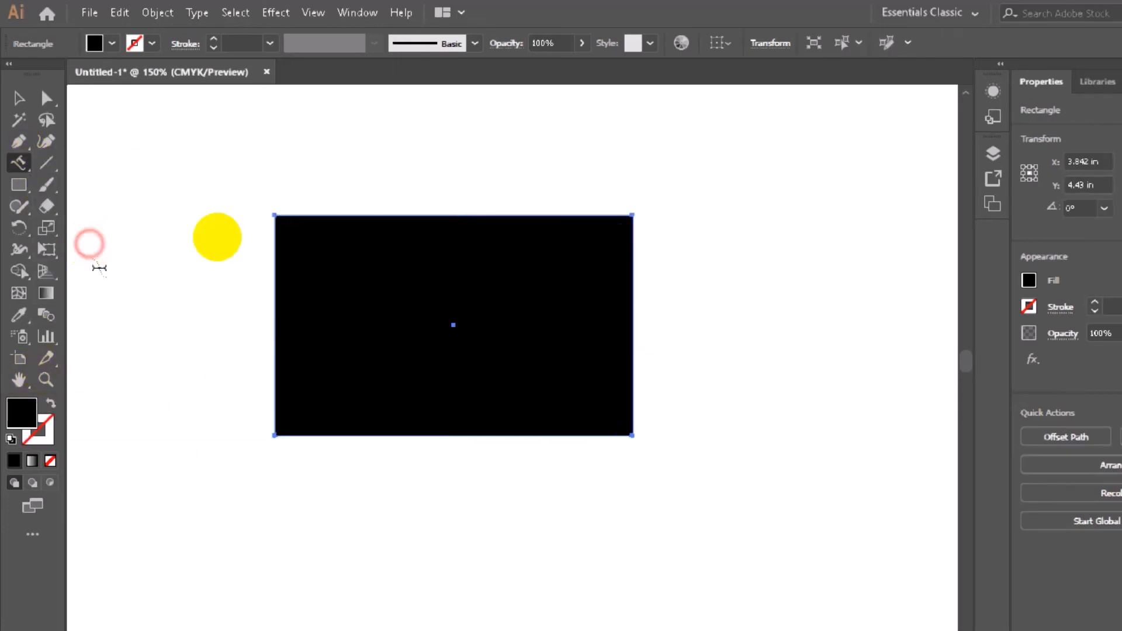
click(391, 216)
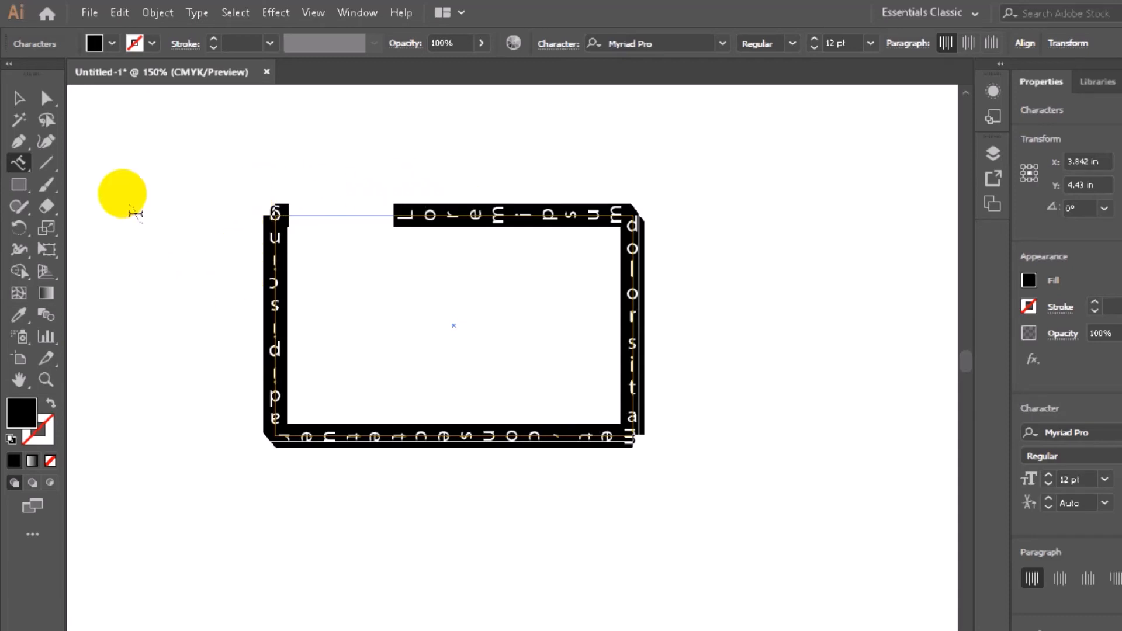
key(ctrl+z)
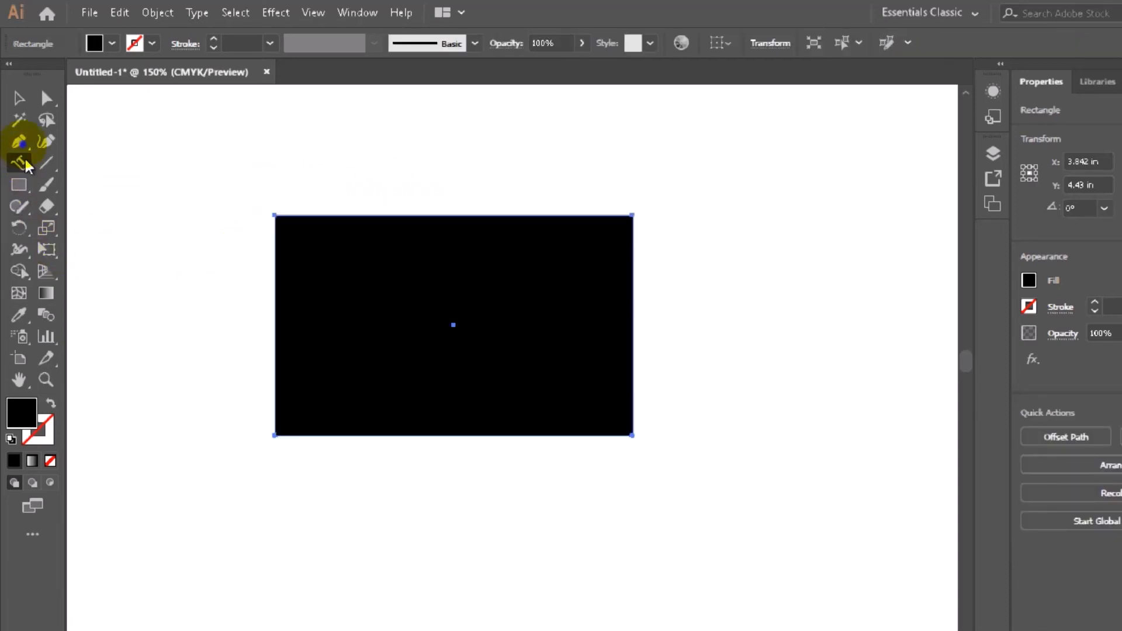
- Delete the black rectangle and create a horizontal type frame of placeholder text centred at about X 4.16 in, Y 4.78 in
click(22, 159)
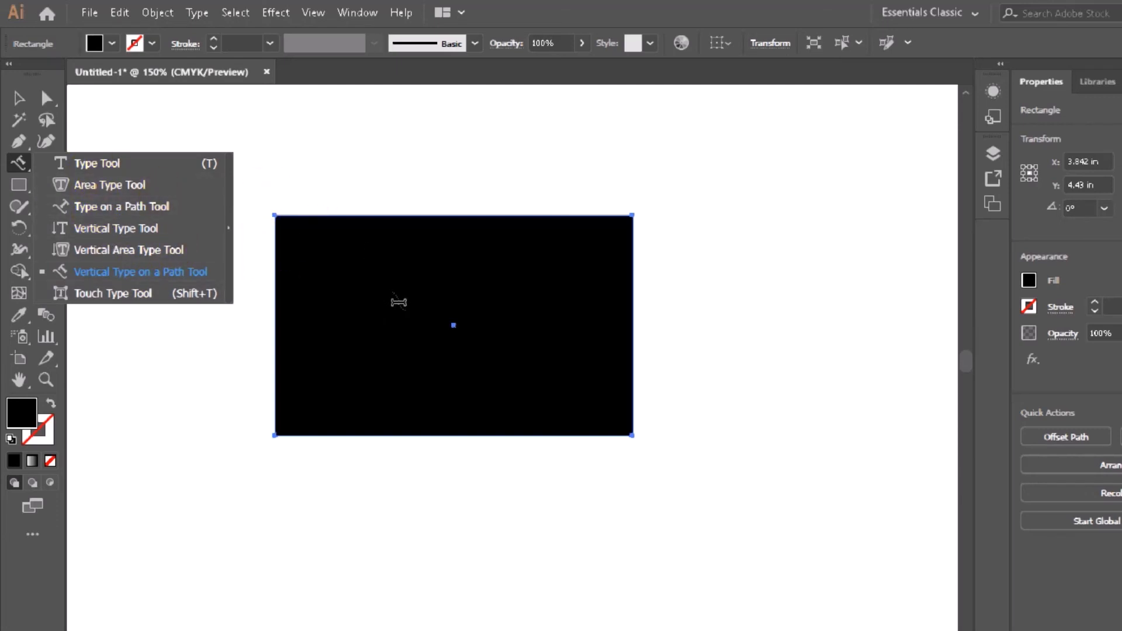
click(387, 239)
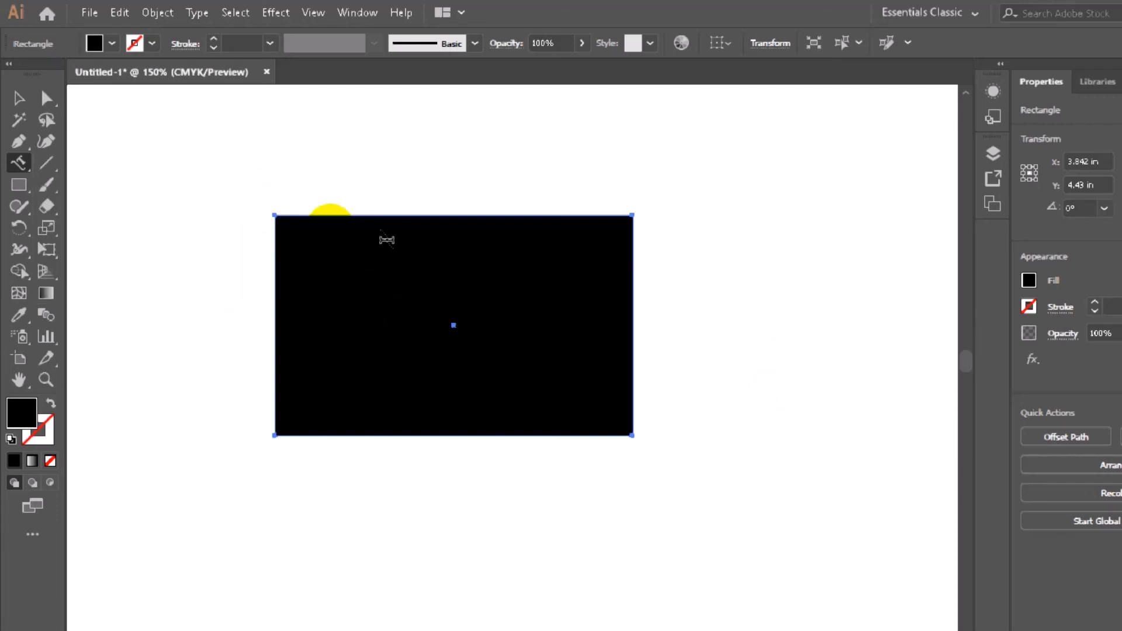
key(Delete)
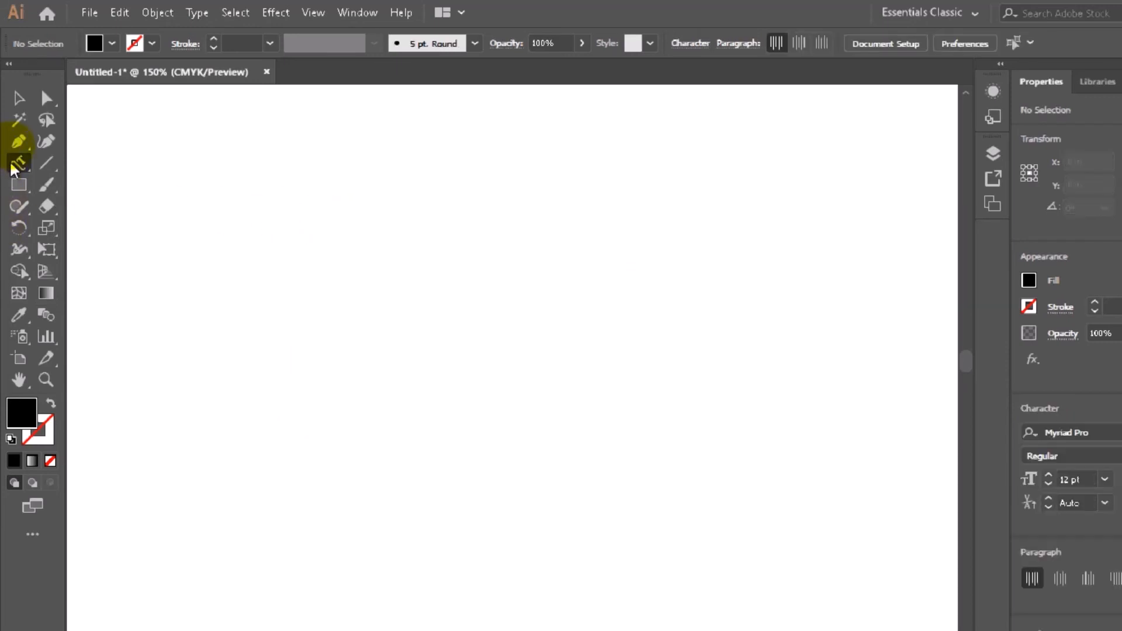
drag(22, 168, 112, 159)
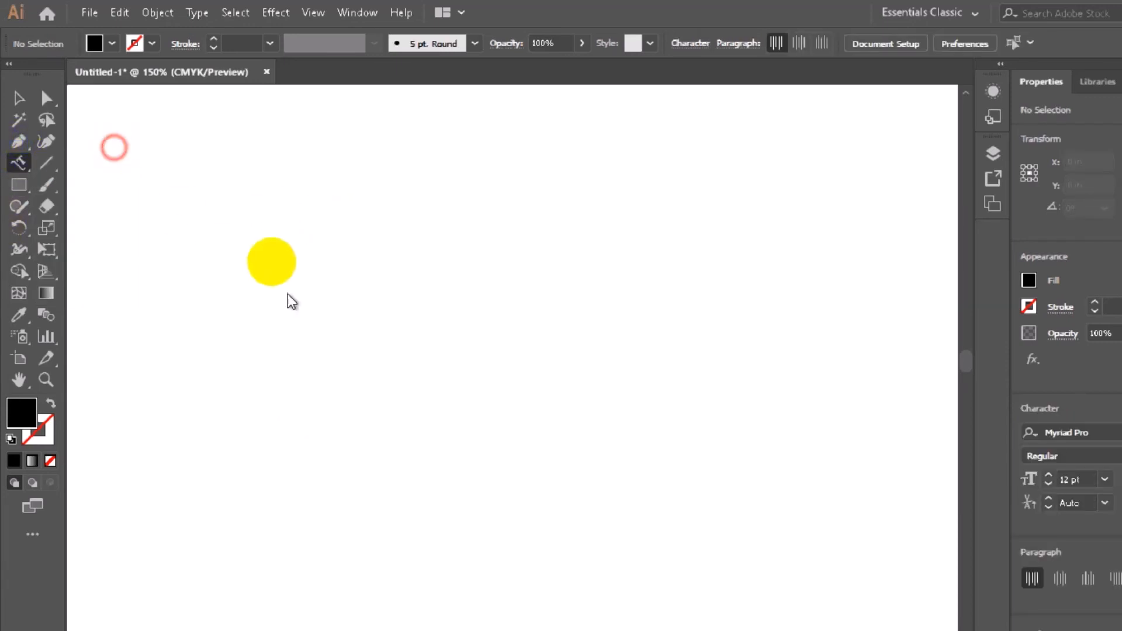
drag(292, 272, 736, 515)
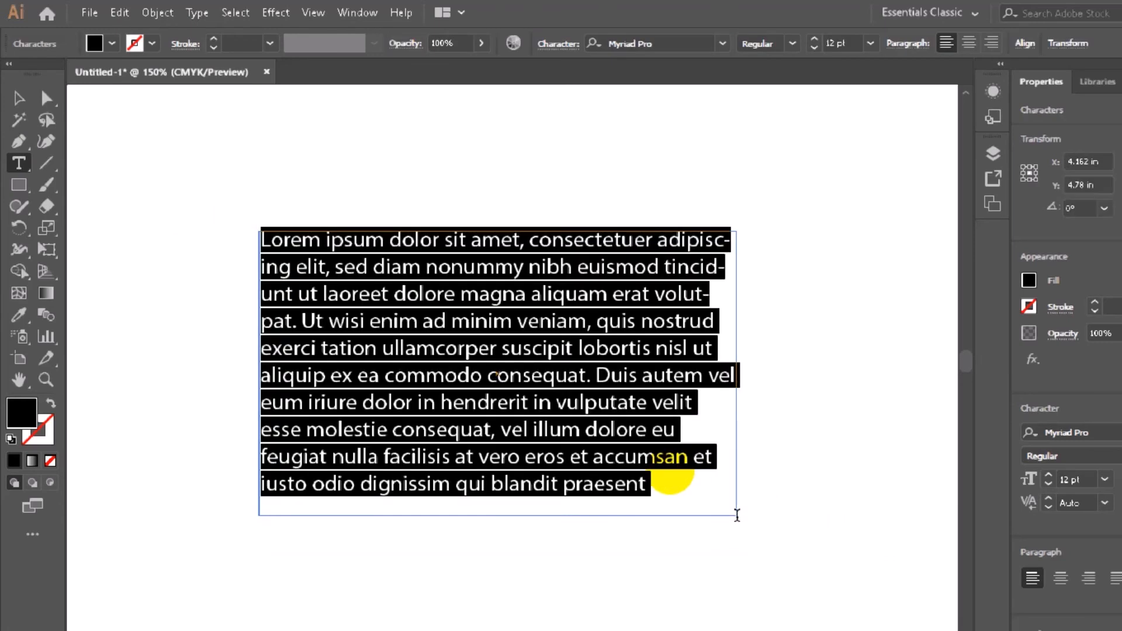
- Stretch the initial letter L of "Lorem" vertically with the Touch Type tool so it rises above the first line
drag(23, 166, 86, 300)
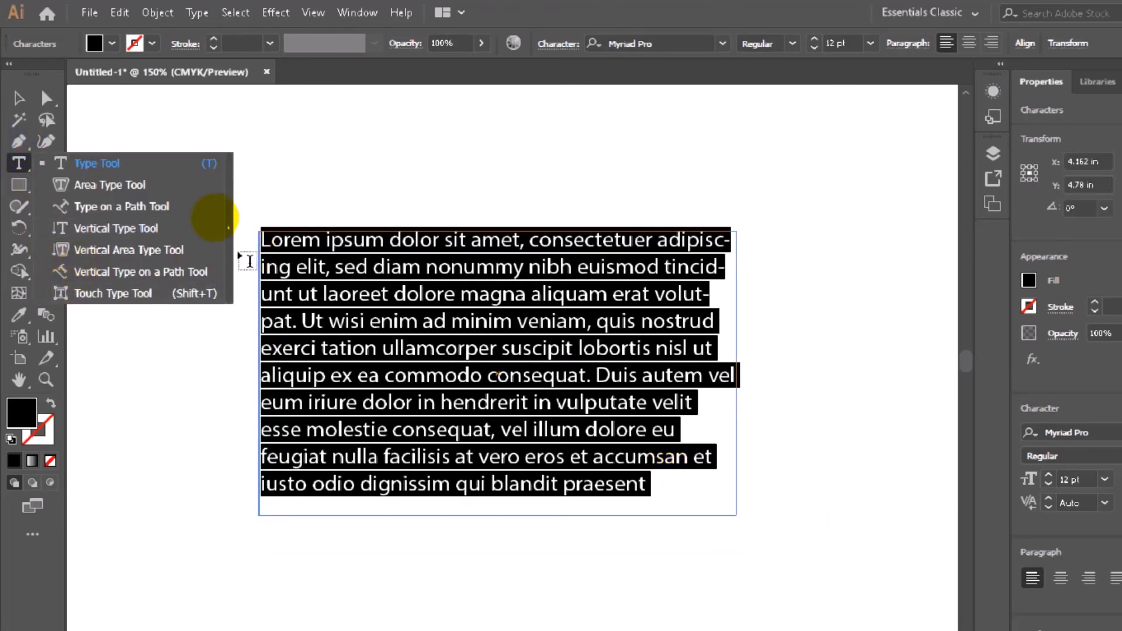
click(146, 294)
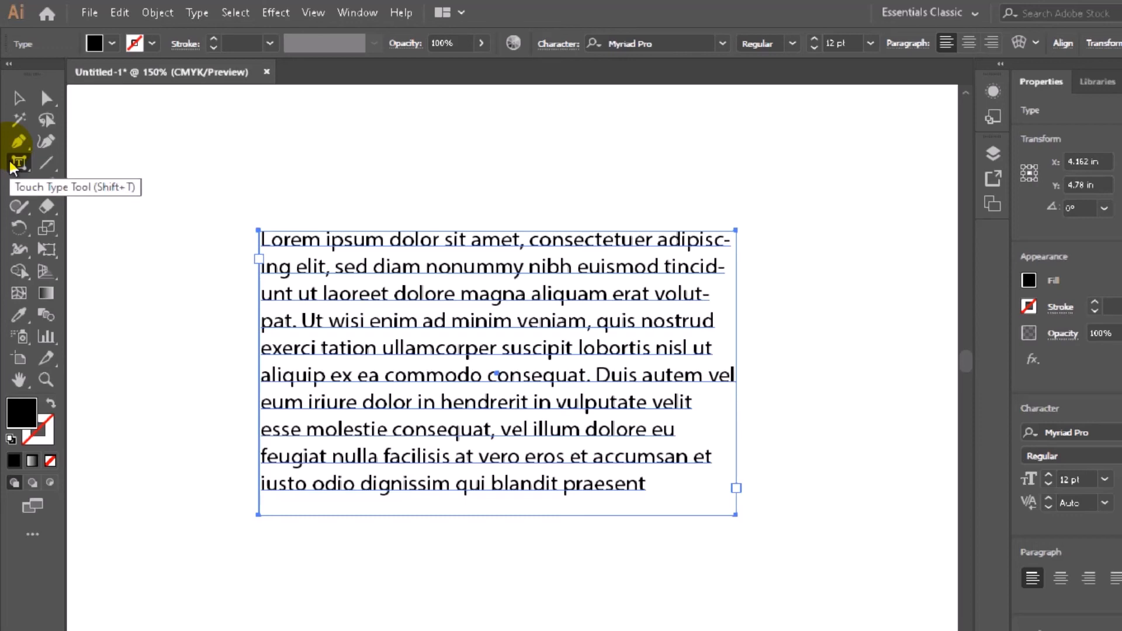
click(264, 243)
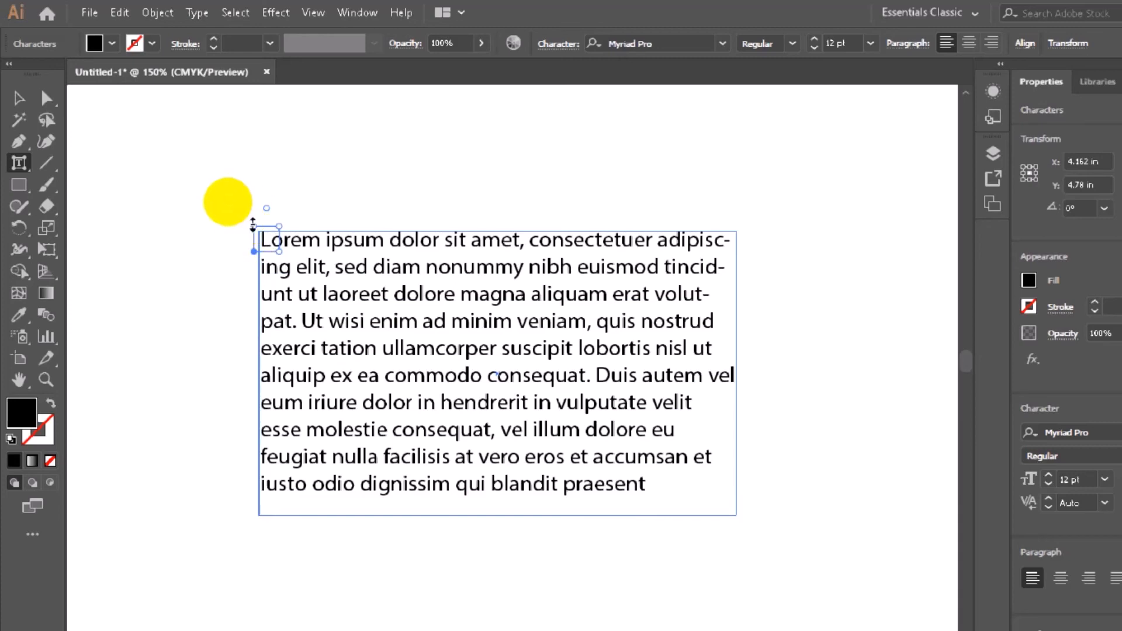
mouse_move(252, 224)
mouse_down()
mouse_move(247, 203)
mouse_move(253, 212)
mouse_up()
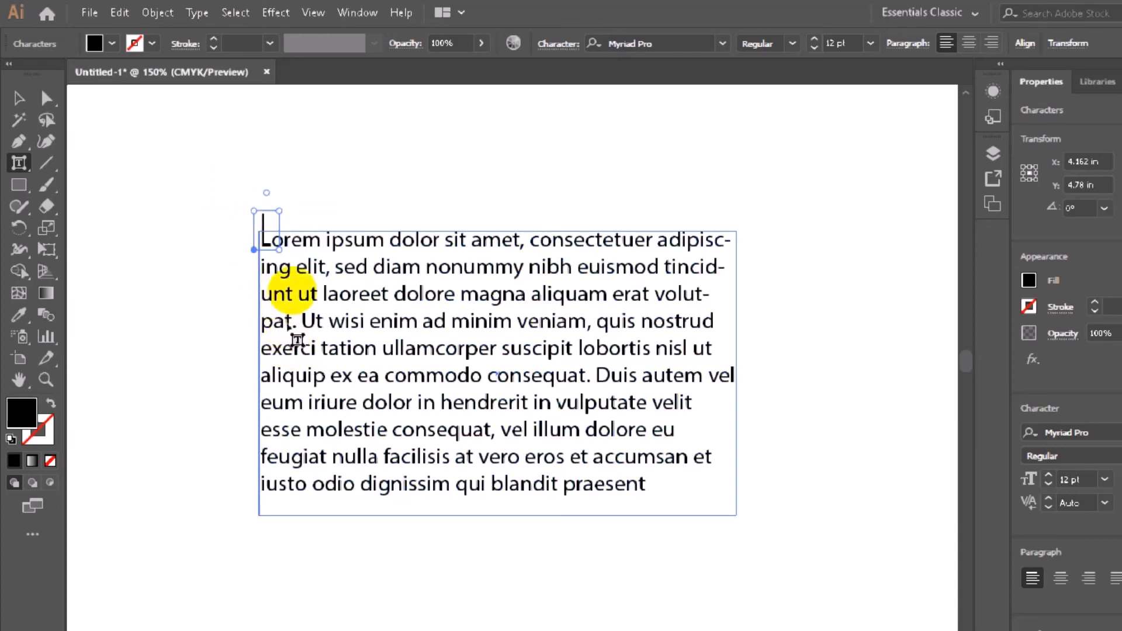
- Deselect the text, reselect the letter L of "Lorem" and move it slightly to the right
click(278, 145)
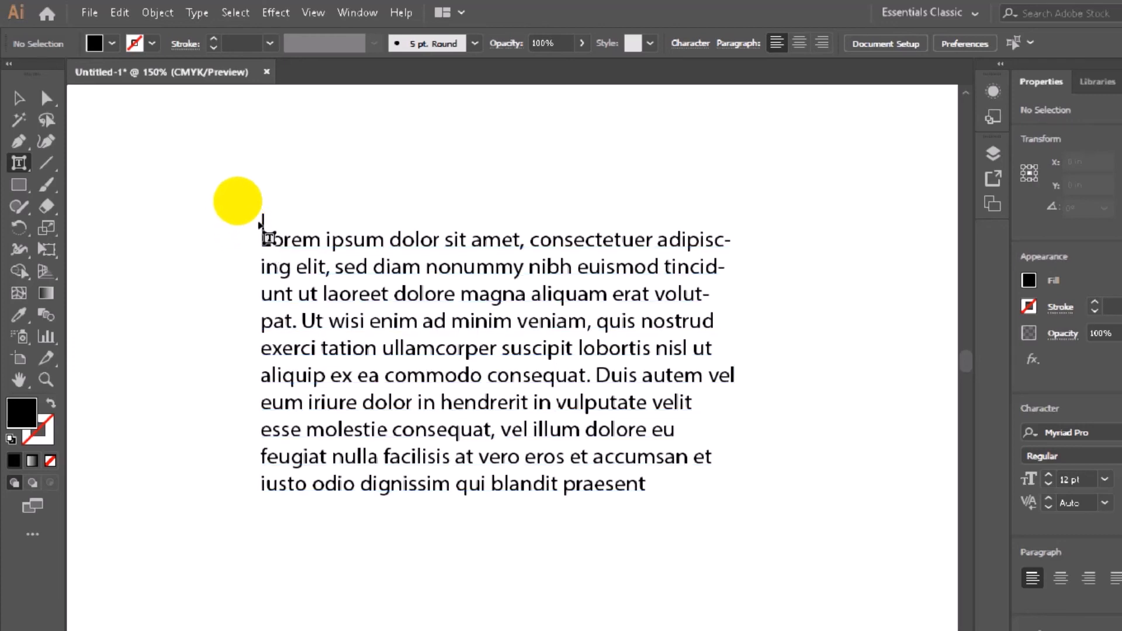
click(263, 222)
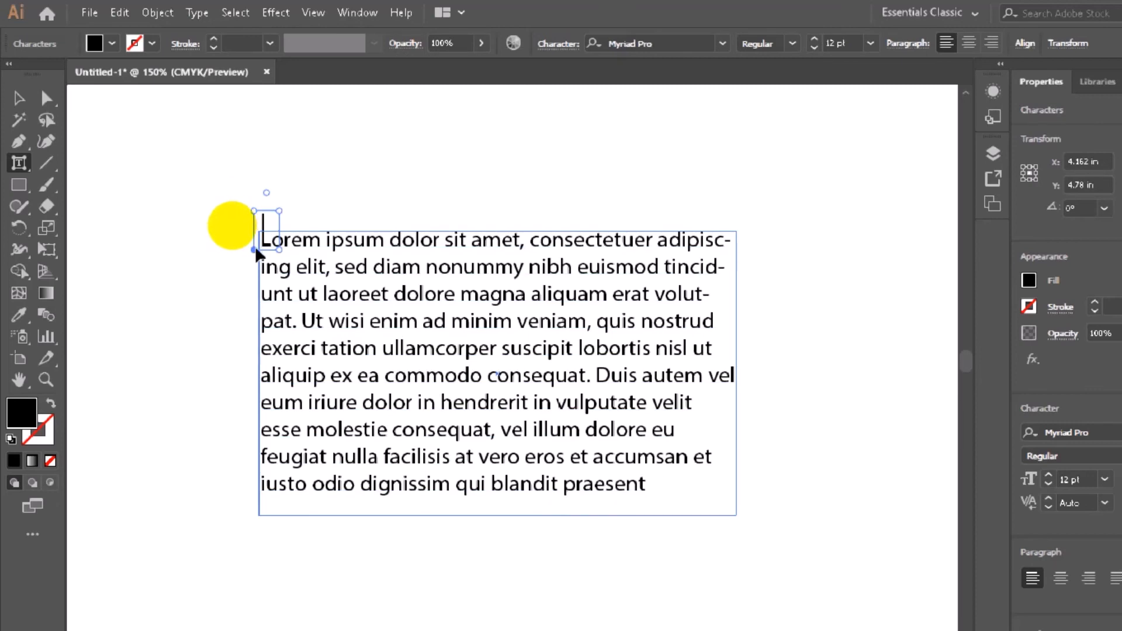
drag(250, 210, 271, 255)
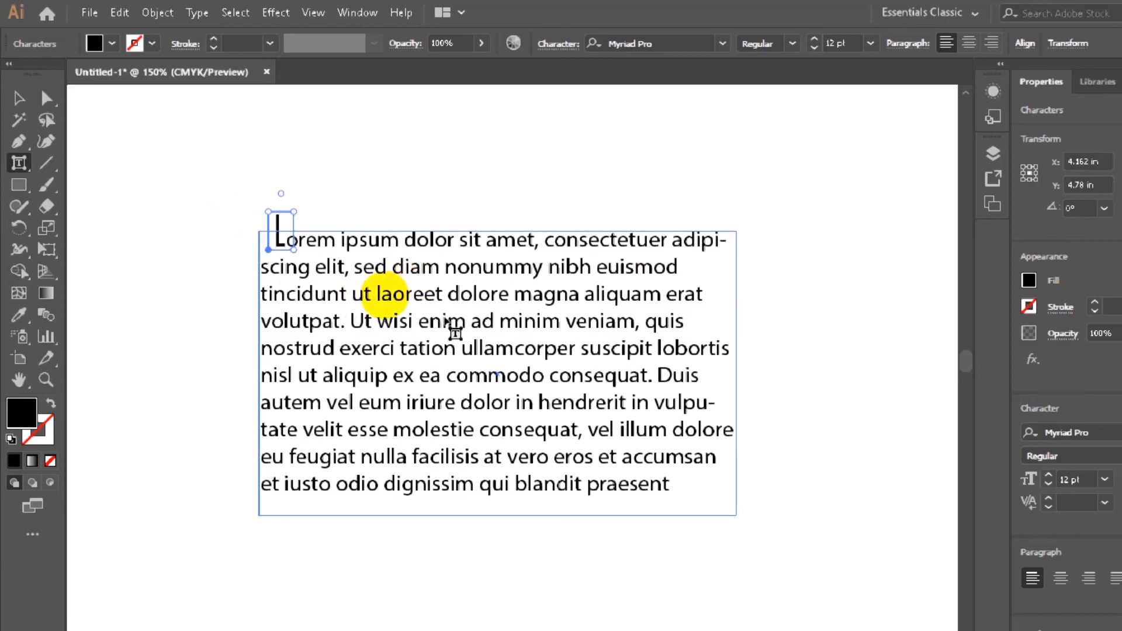
- Enlarge the letter U of "Ut" in the fourth line of the paragraph with the Touch Type tool
click(358, 322)
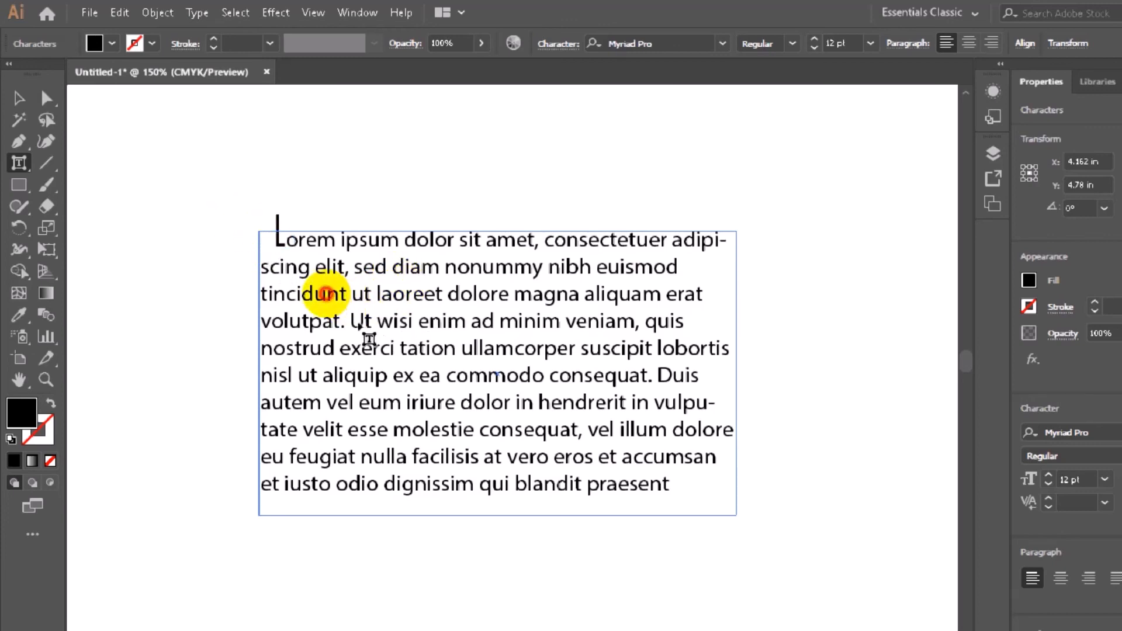
mouse_move(371, 308)
mouse_down()
mouse_move(377, 279)
mouse_move(356, 307)
mouse_move(364, 319)
mouse_up()
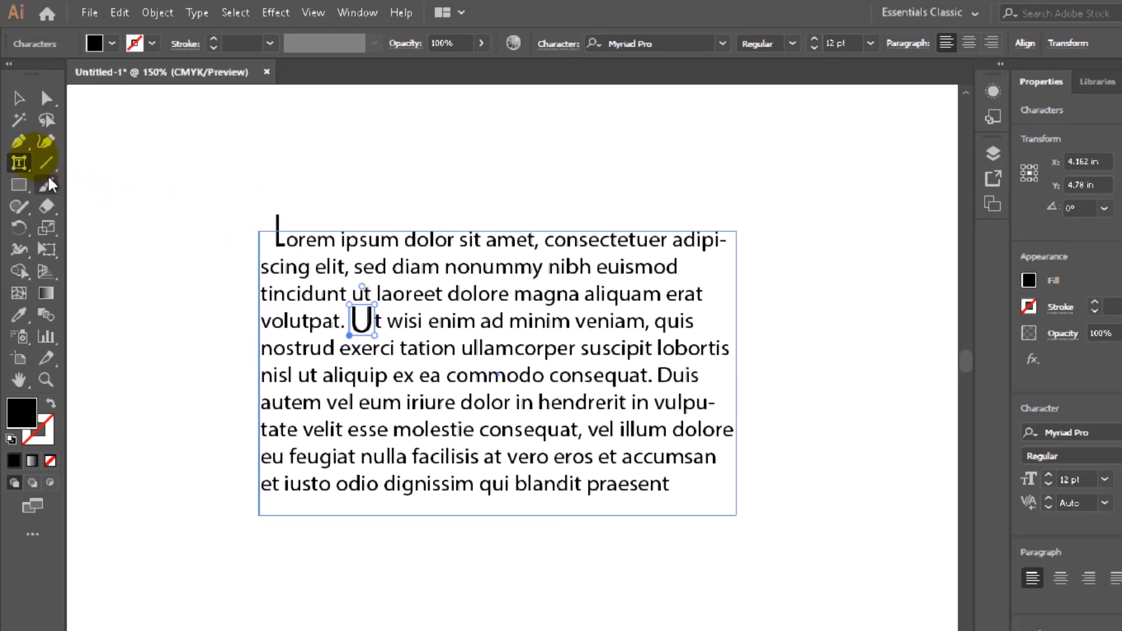
click(18, 163)
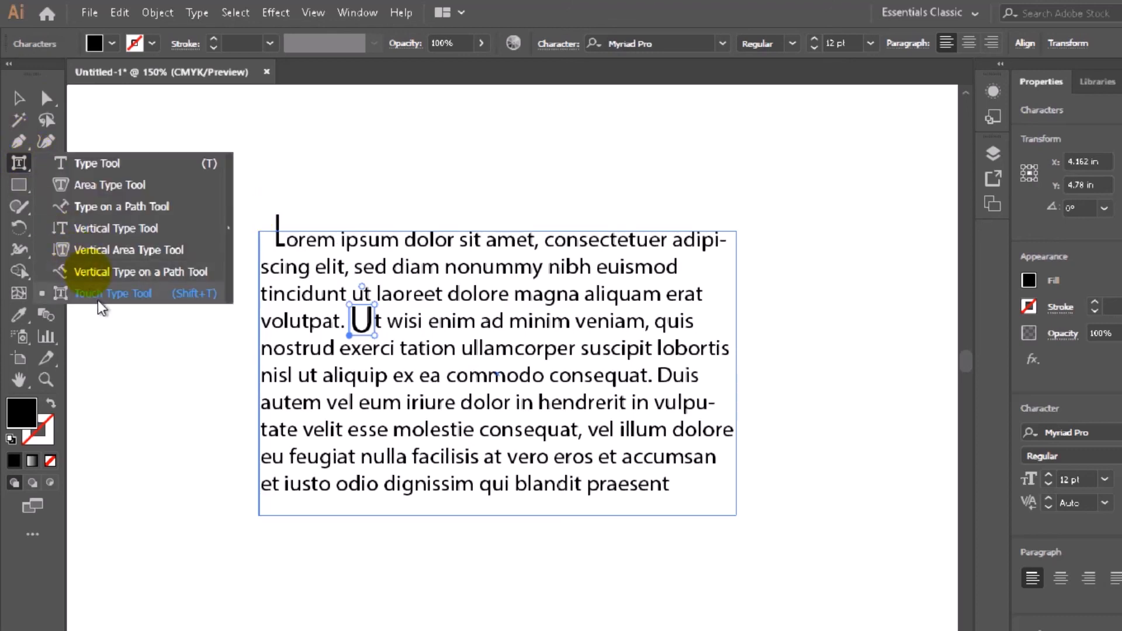